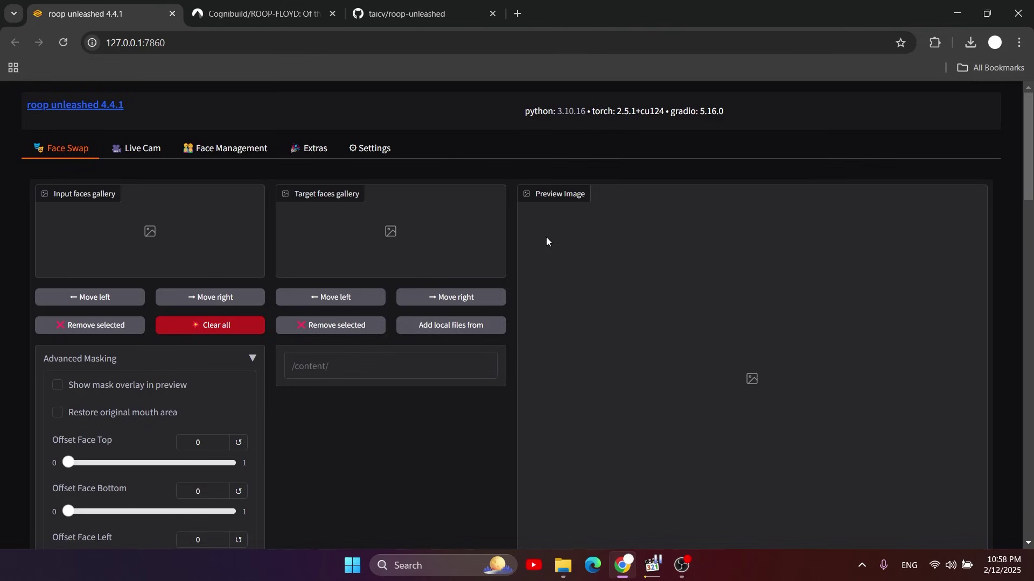
Look over the roop unleashed face swap interface and check the taicv/roop-unleashed repository page on GitHub
scroll(546, 240, "down", 15)
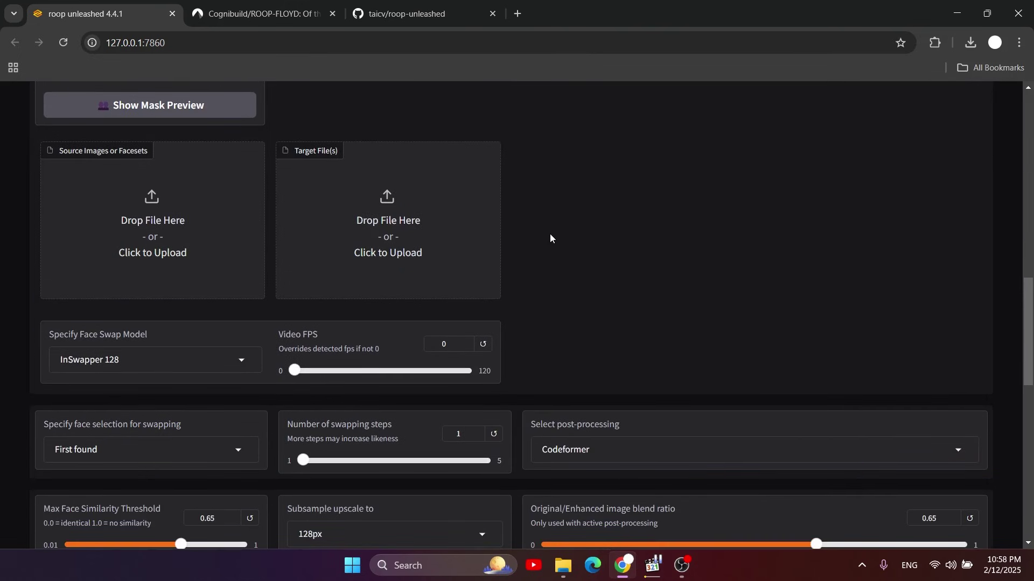
scroll(550, 234, "up", 14)
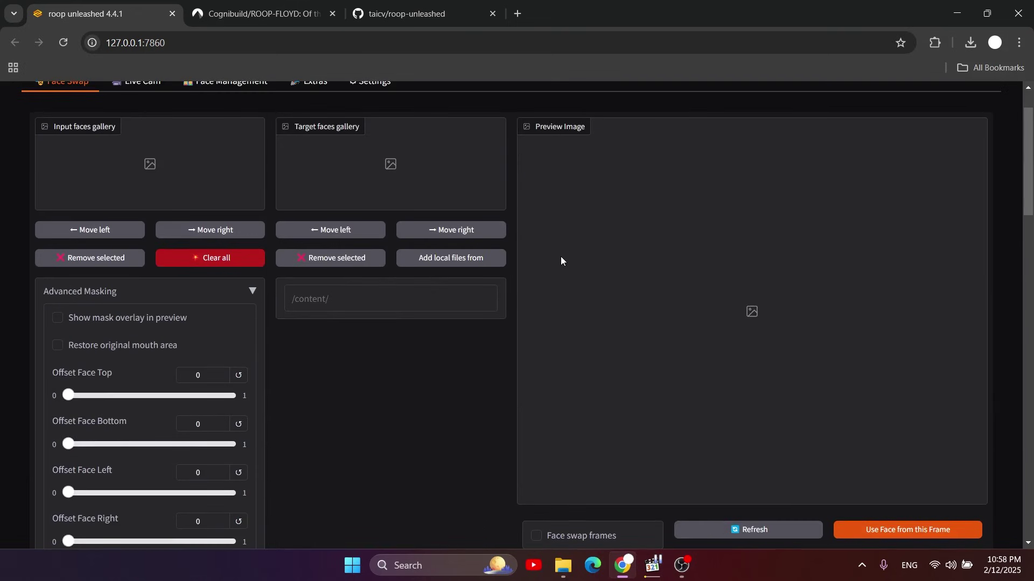
left_click(414, 16)
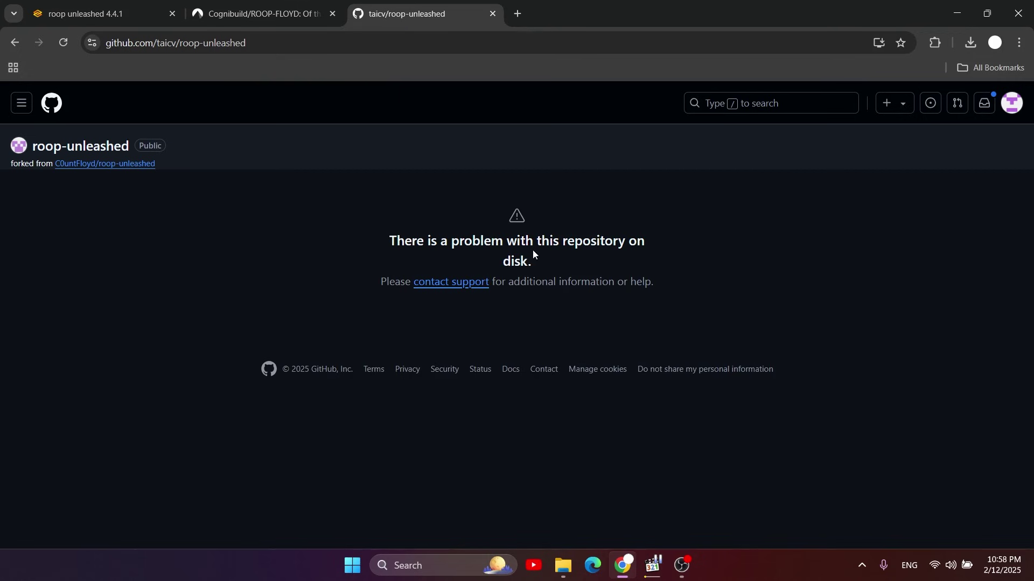
left_click_drag(533, 253, 383, 235)
left_click(370, 247)
Close the roop unleashed interface page and show the Cognibuild/ROOP-FLOYD repository on Codeberg with its web address selected
left_click(172, 14)
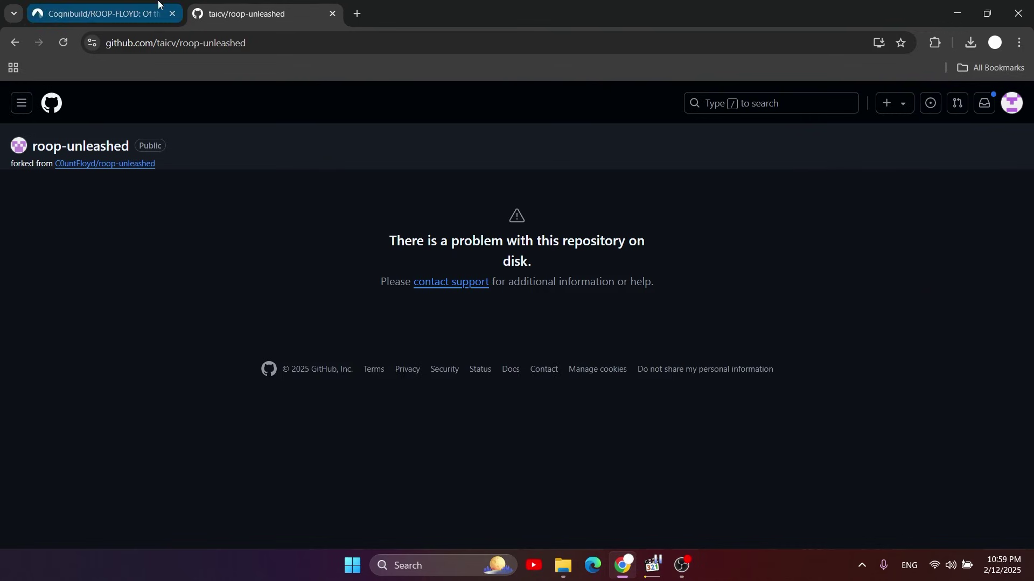
left_click(158, 4)
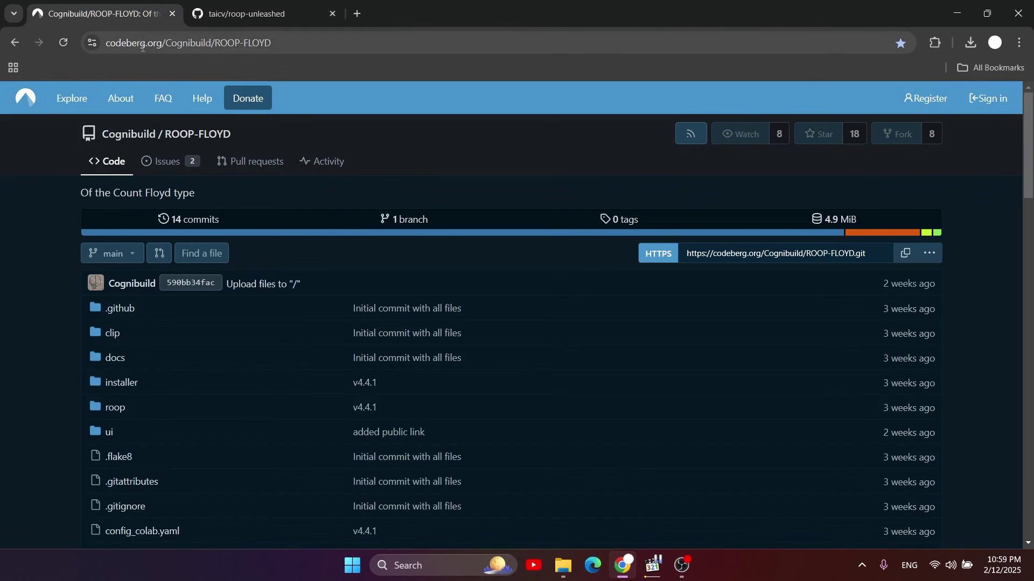
left_click(142, 46)
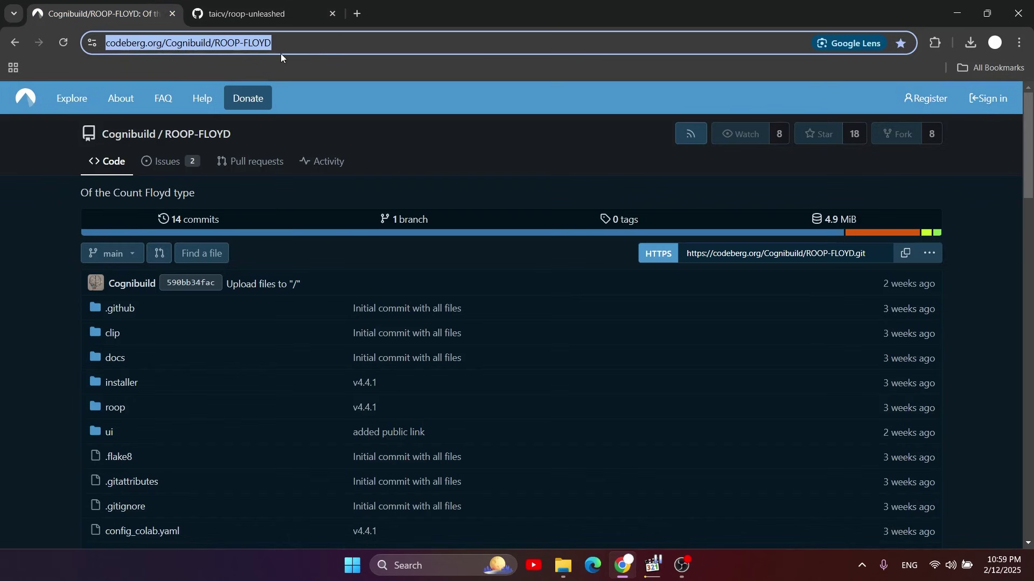
Examine the ROOP-FLOYD repository's file list and README, from the features to the local machine installation commands
scroll(177, 242, "down", 4)
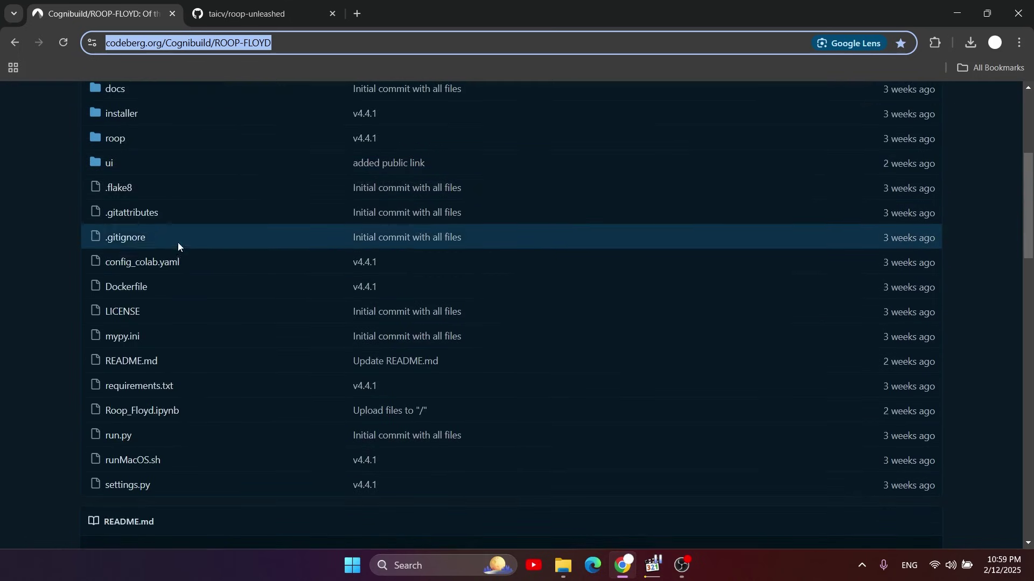
scroll(143, 219, "up", 2)
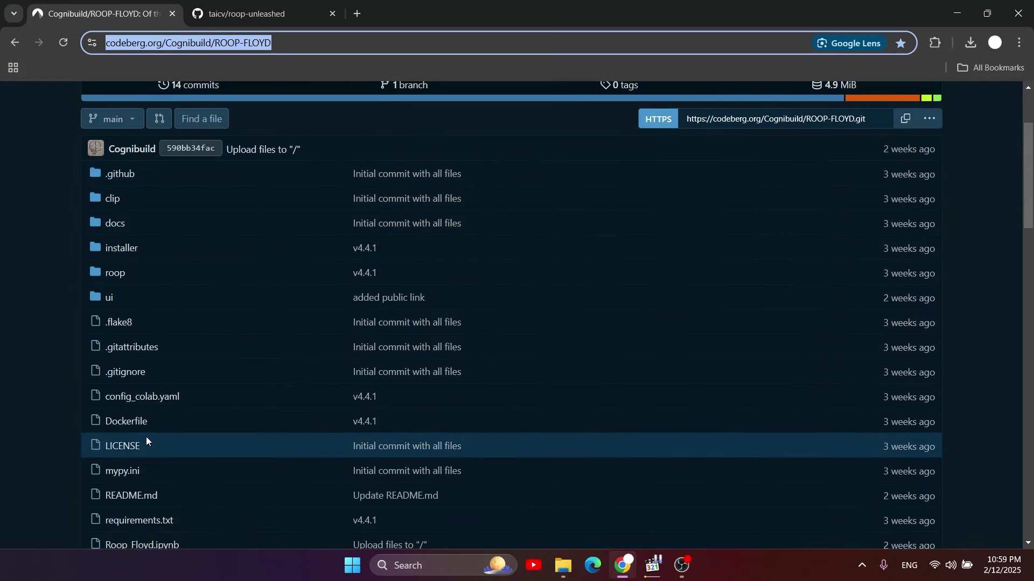
scroll(147, 438, "down", 2)
scroll(155, 385, "up", 4)
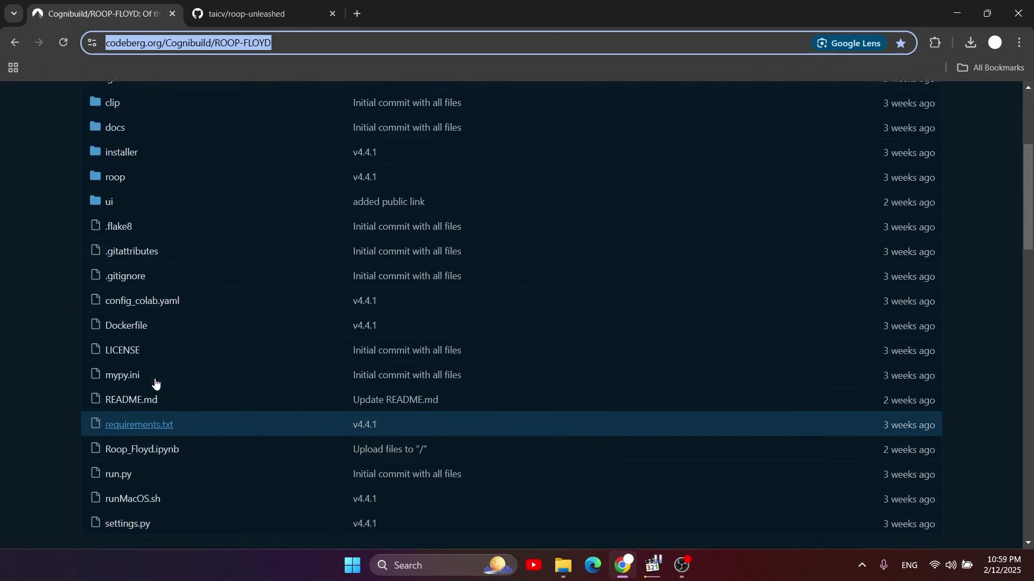
scroll(131, 353, "down", 5)
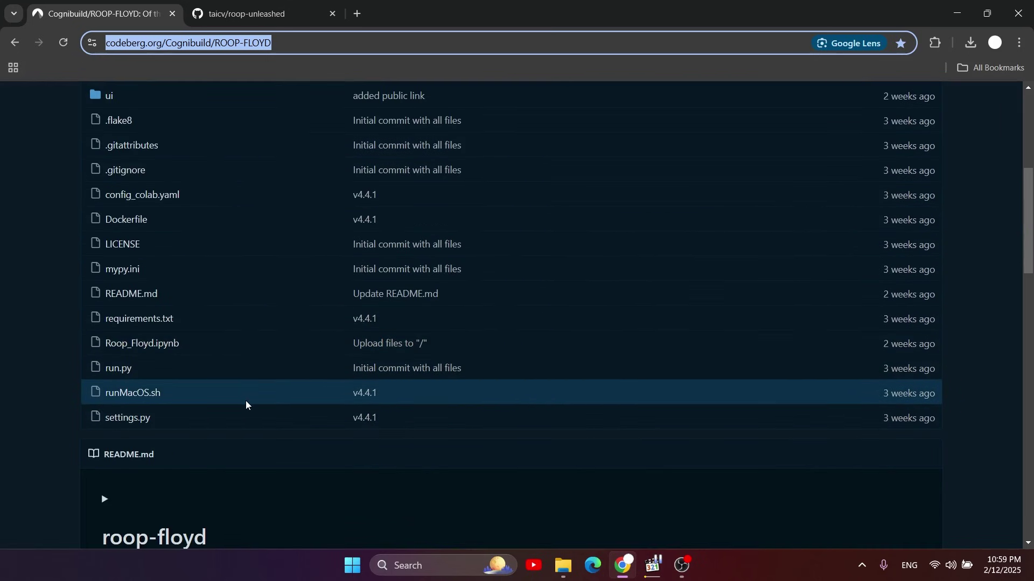
scroll(336, 345, "down", 5)
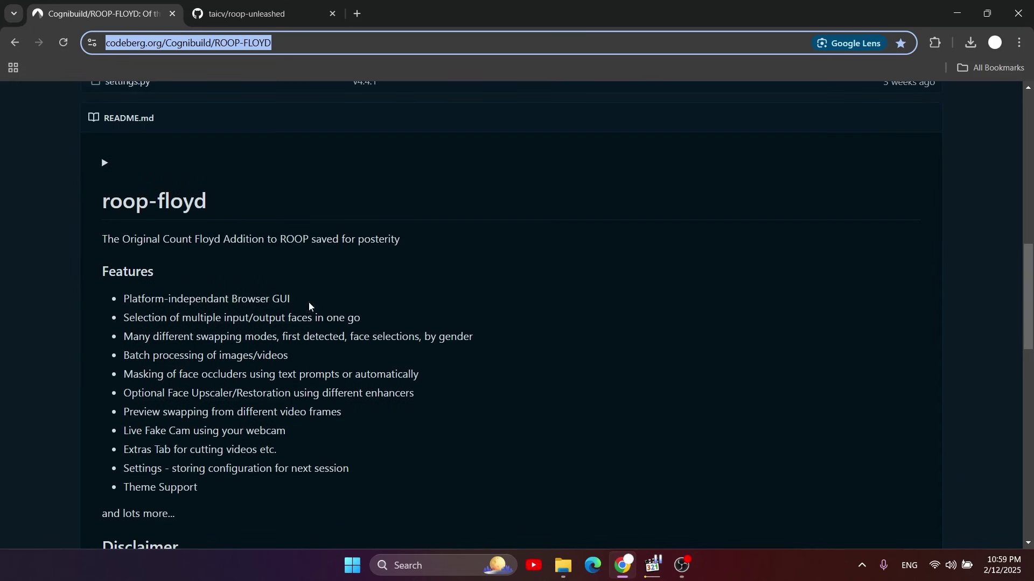
scroll(174, 190, "down", 3)
scroll(173, 190, "up", 2)
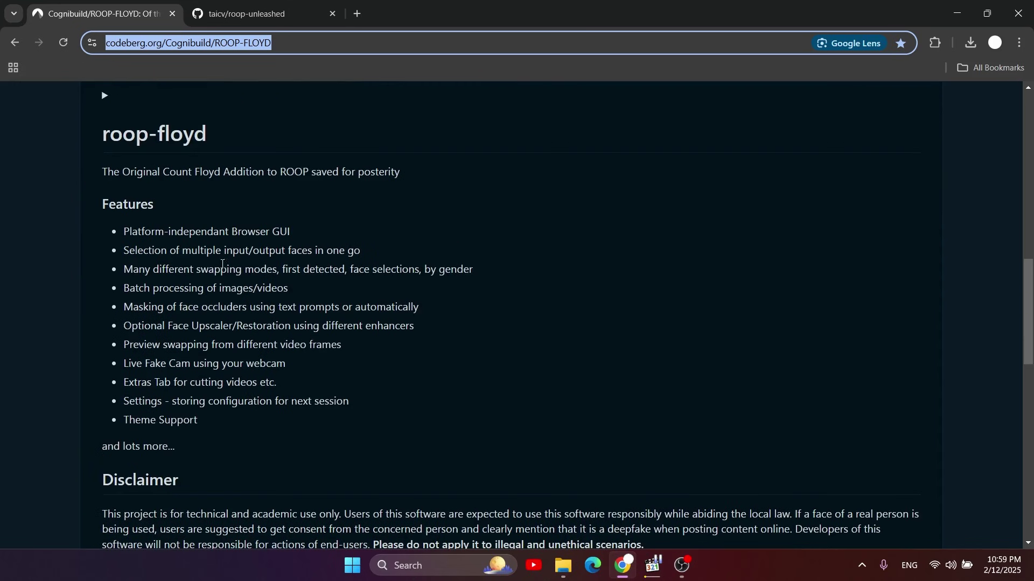
scroll(140, 247, "down", 8)
scroll(104, 302, "up", 3)
scroll(104, 302, "down", 1)
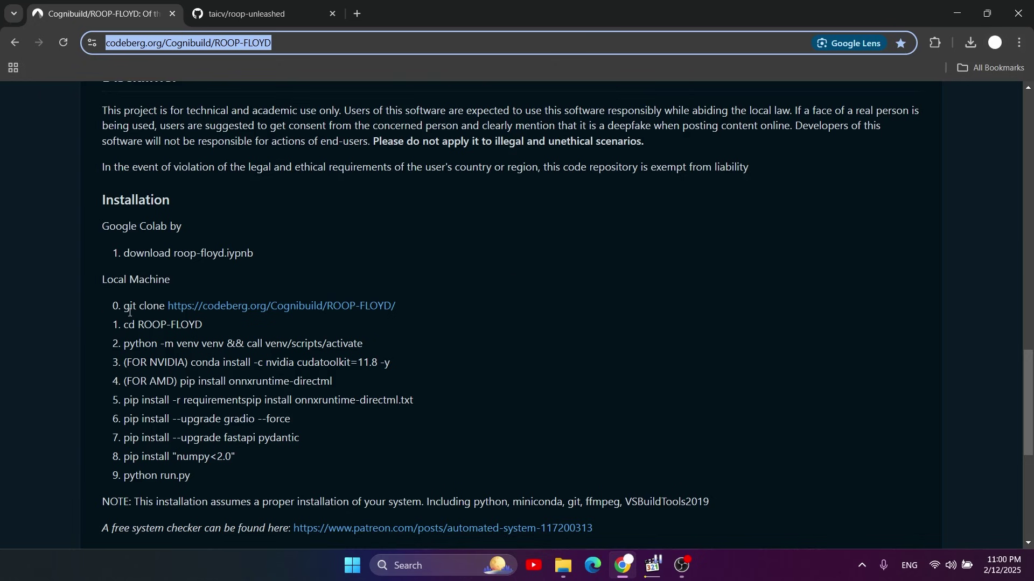
Select the git clone command for ROOP-FLOYD in the README's local machine installation list
left_click_drag(396, 306, 123, 304)
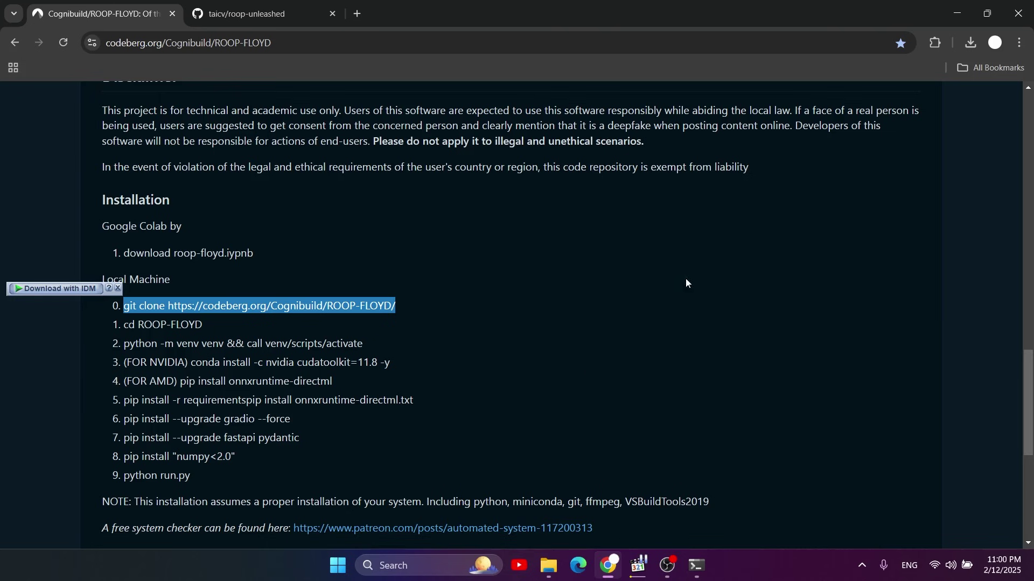
scroll(685, 283, "up", 15)
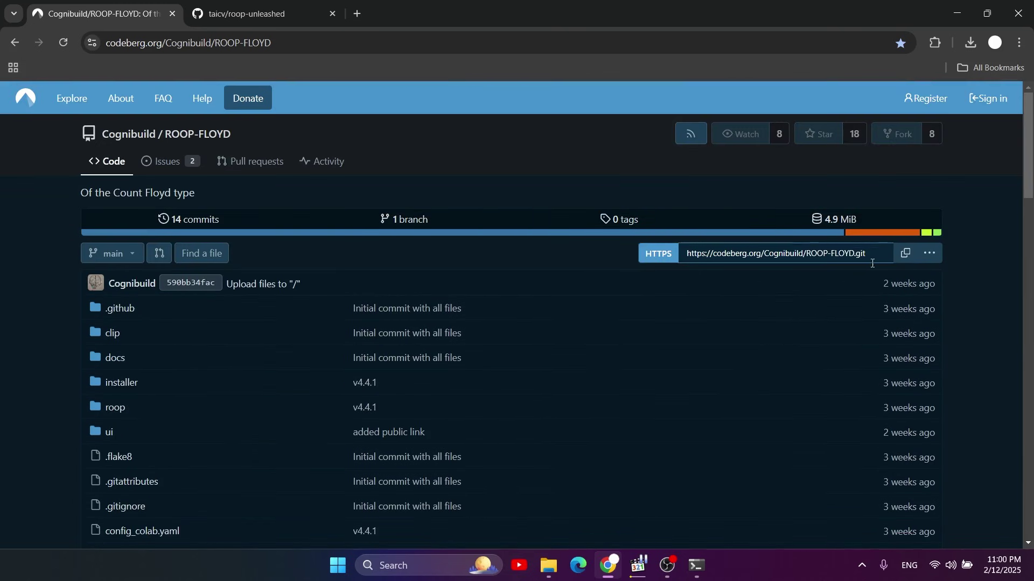
scroll(862, 255, "down", 10)
Create a new folder named "roop unleashed" on the desktop
key("super+d")
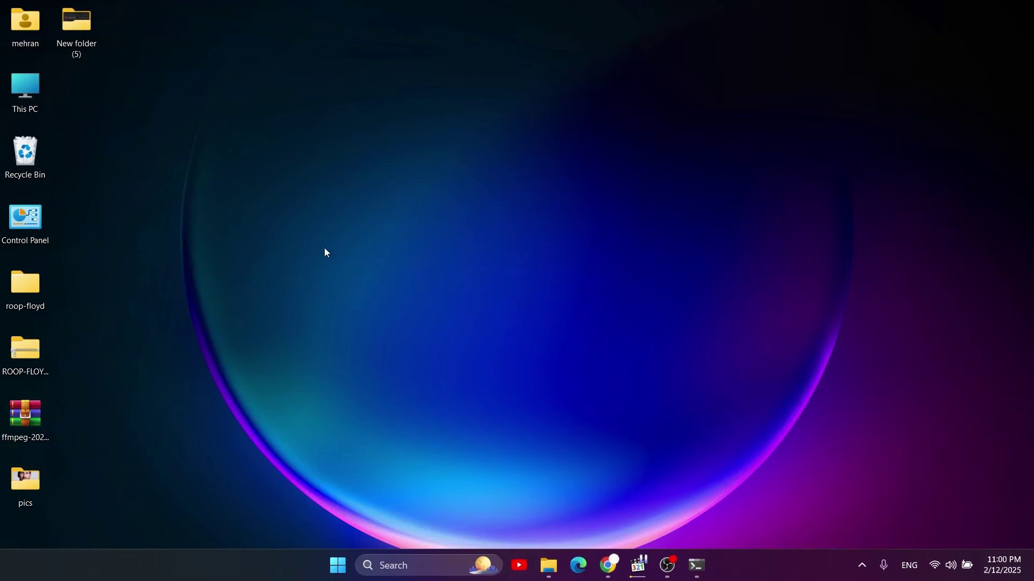
right_click(89, 98)
mouse_move(323, 303)
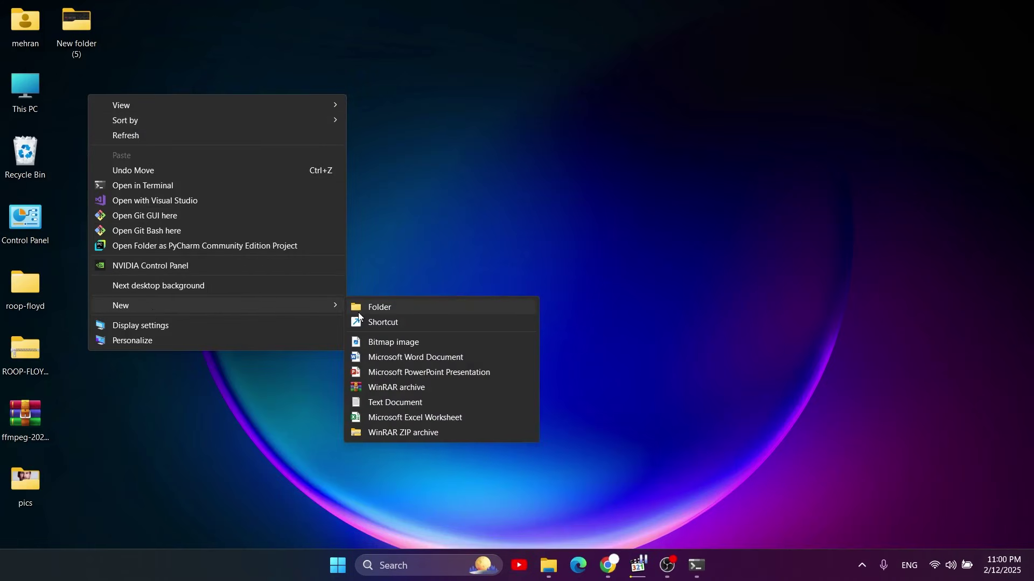
left_click(380, 307)
type("roo")
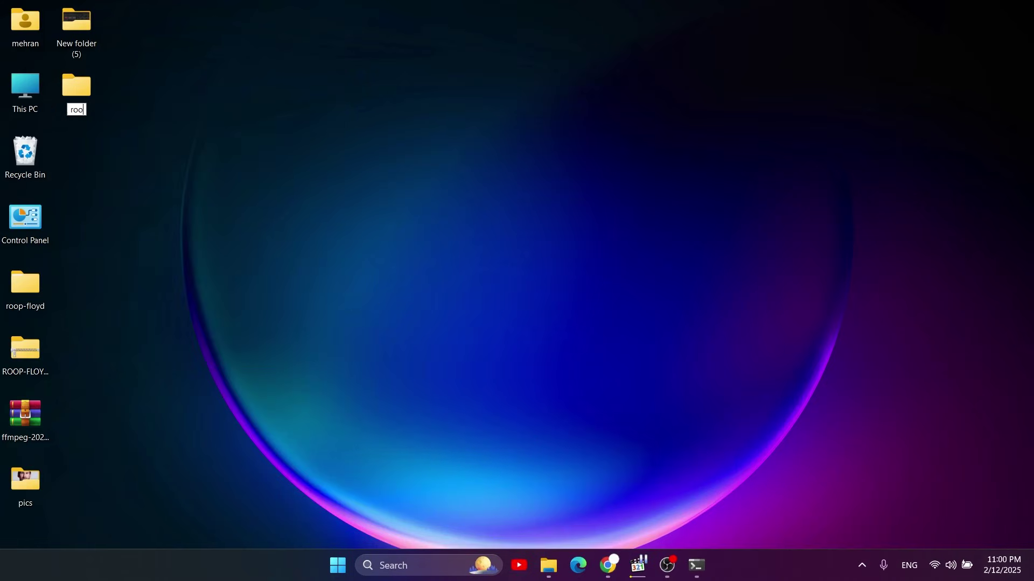
type("p unleashed")
key("Return")
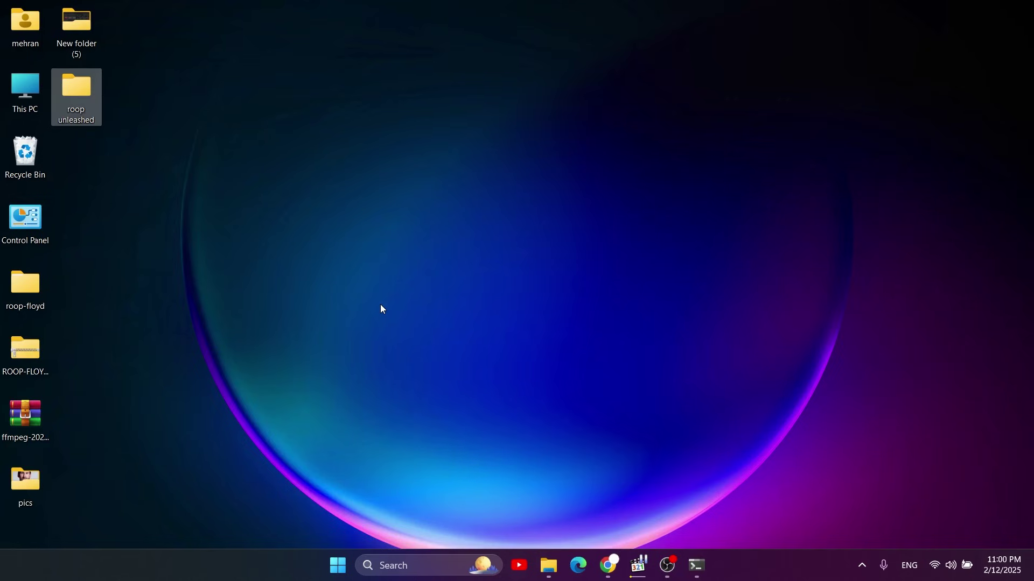
Open the "roop unleashed" folder and start a command prompt (cmd) in that location
key("Return")
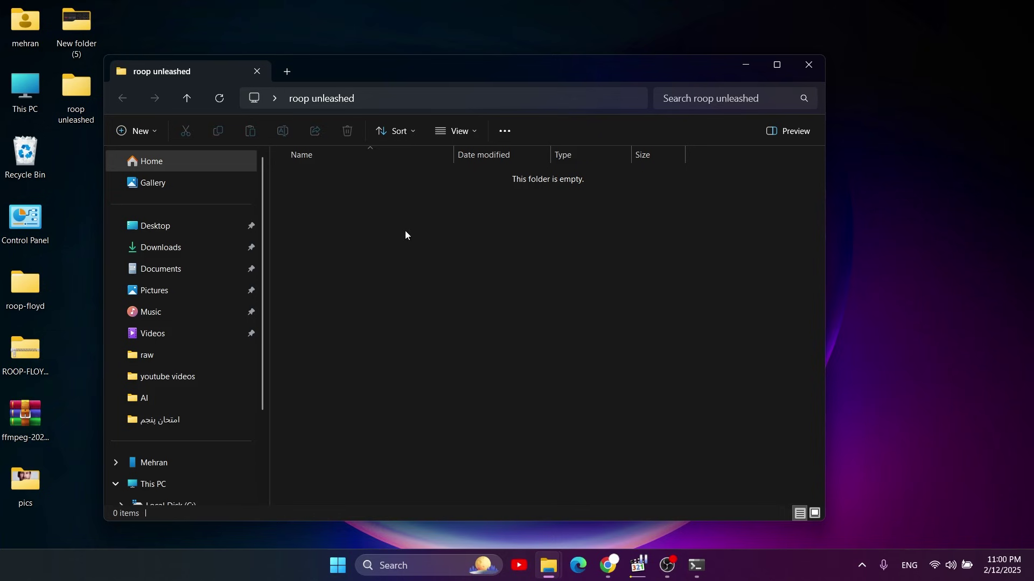
left_click(387, 99)
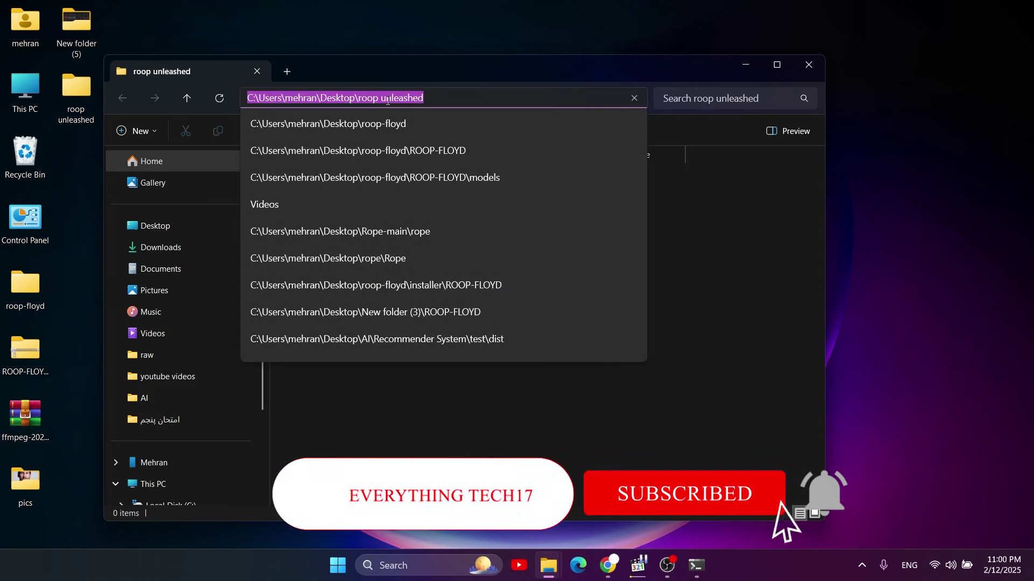
type("cmd")
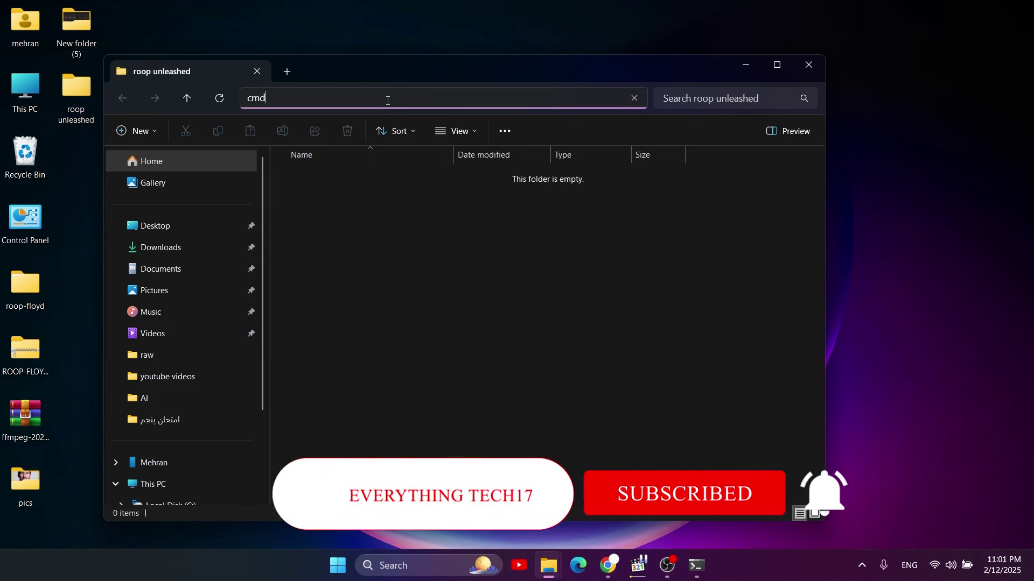
key("Return")
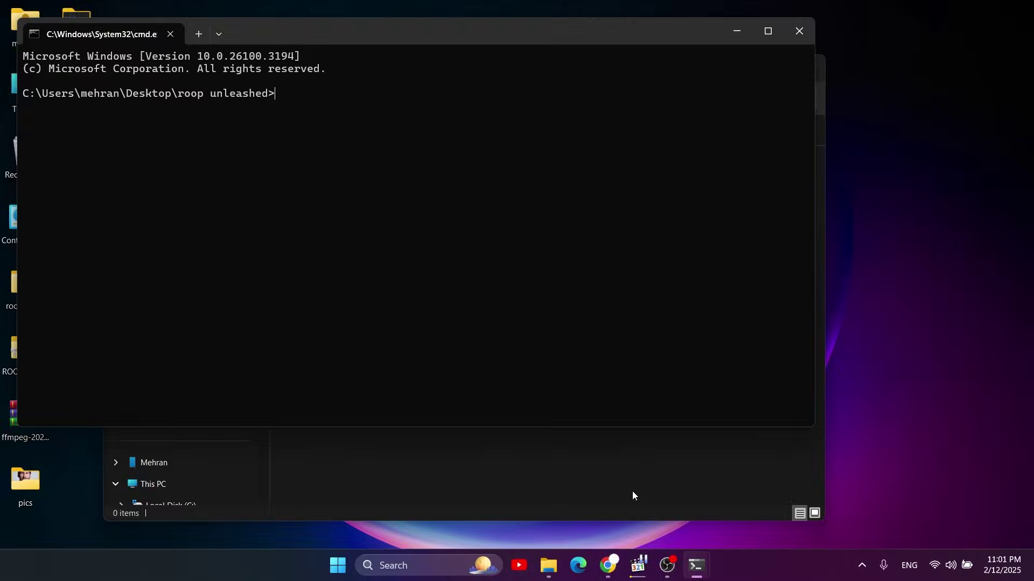
left_click(604, 553)
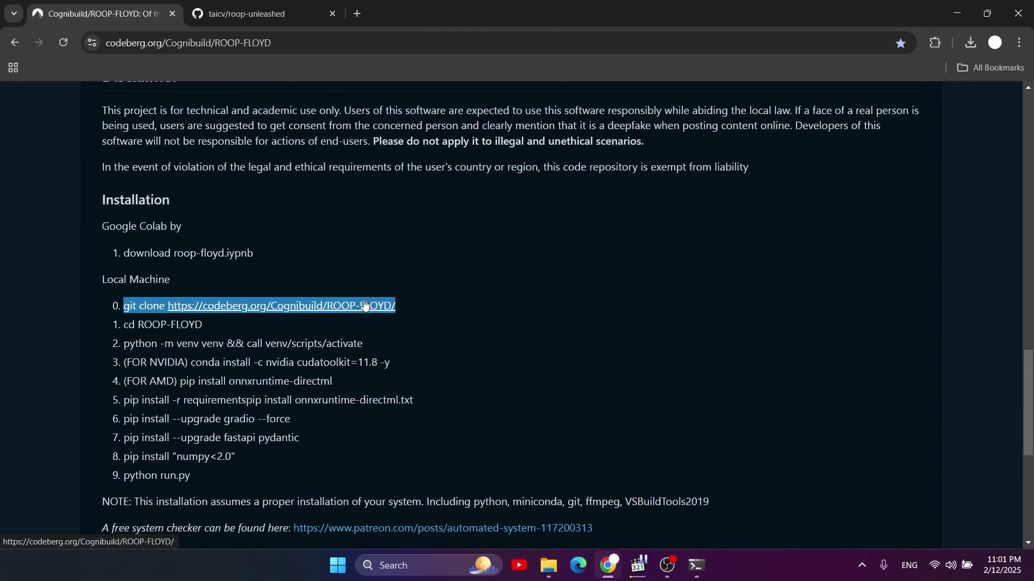
scroll(731, 256, "up", 20)
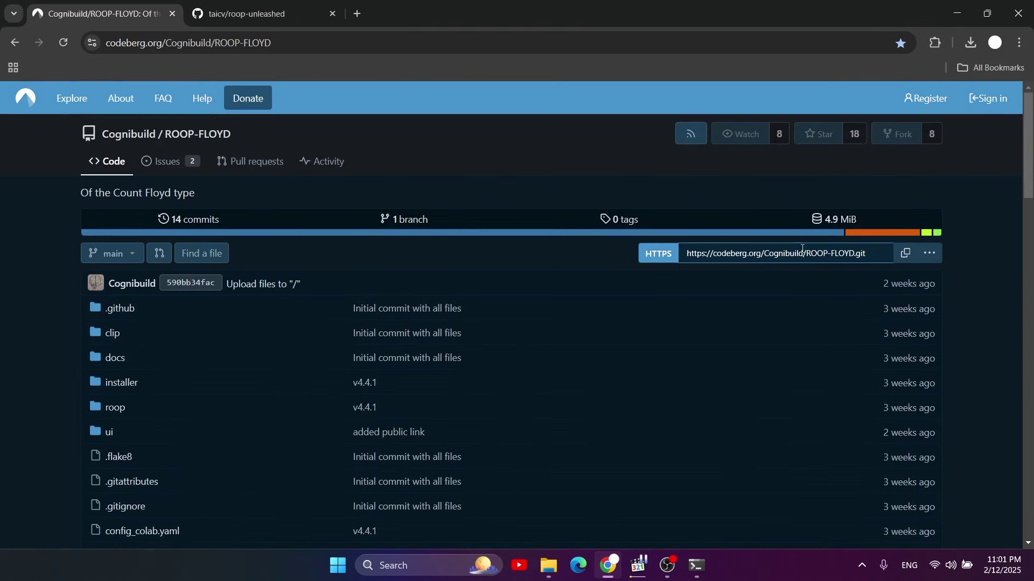
scroll(941, 258, "down", 20)
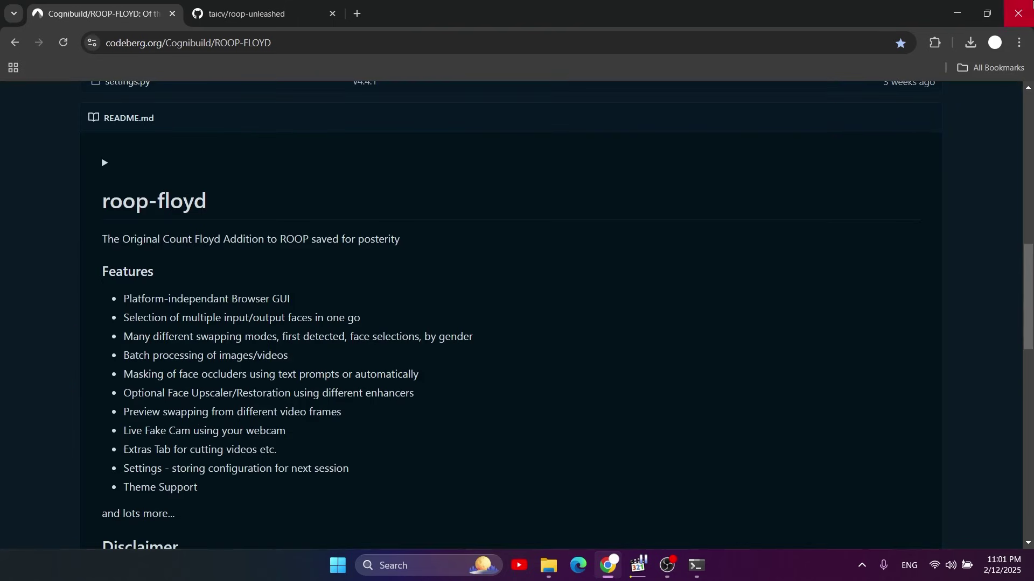
right_click(269, 439)
left_click(344, 286)
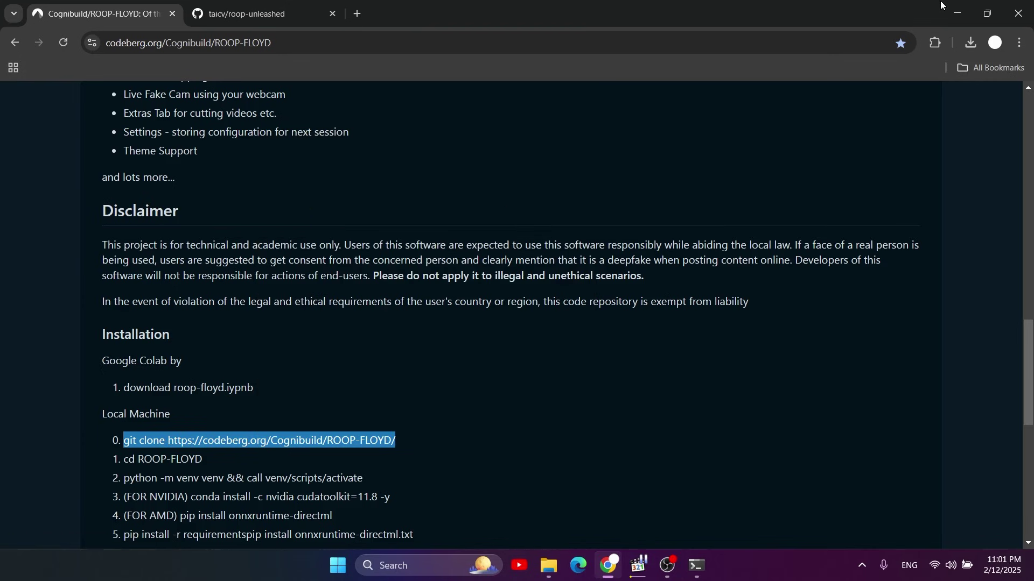
left_click(957, 11)
right_click(263, 128)
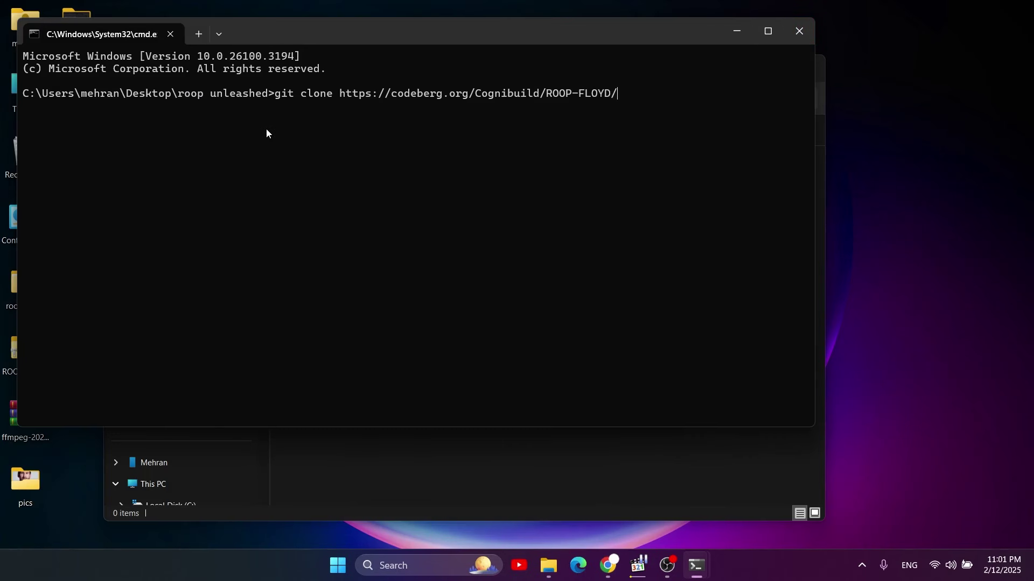
key("Return")
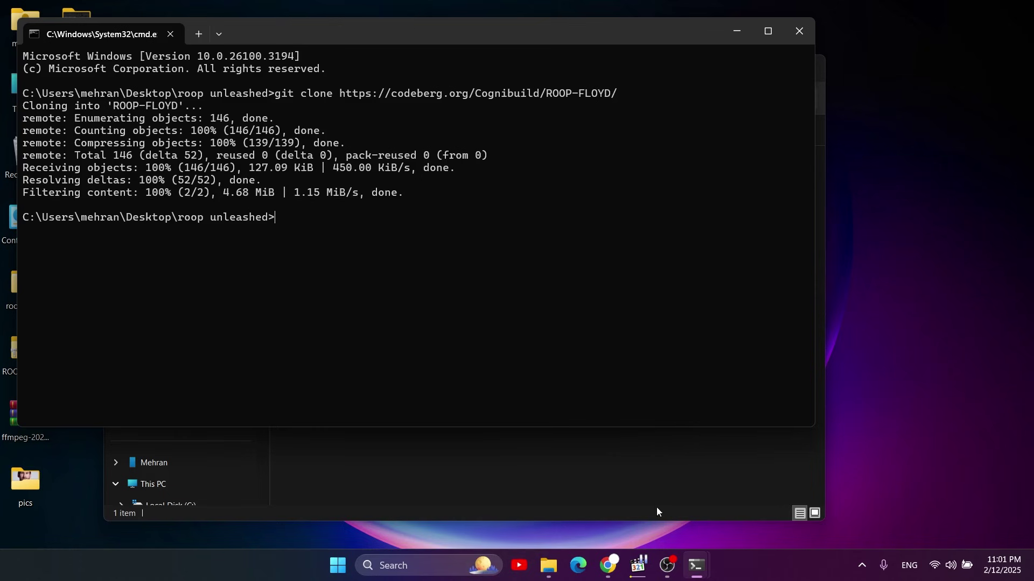
Copy "cd ROOP-FLOYD" from the README's installation list and run it in the command prompt
left_click(608, 565)
scroll(418, 223, "down", 3)
left_click(205, 256)
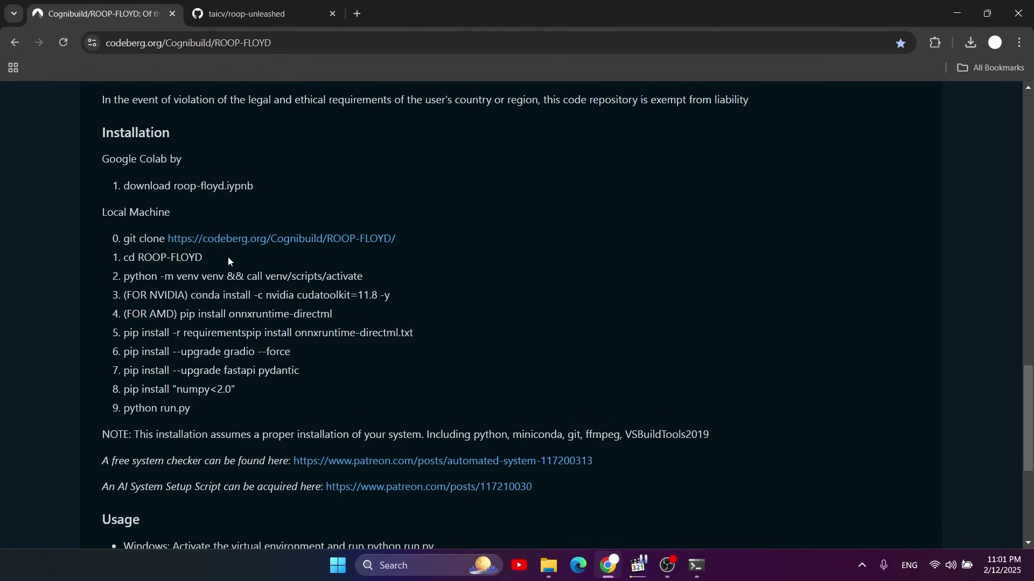
left_click_drag(228, 259, 122, 258)
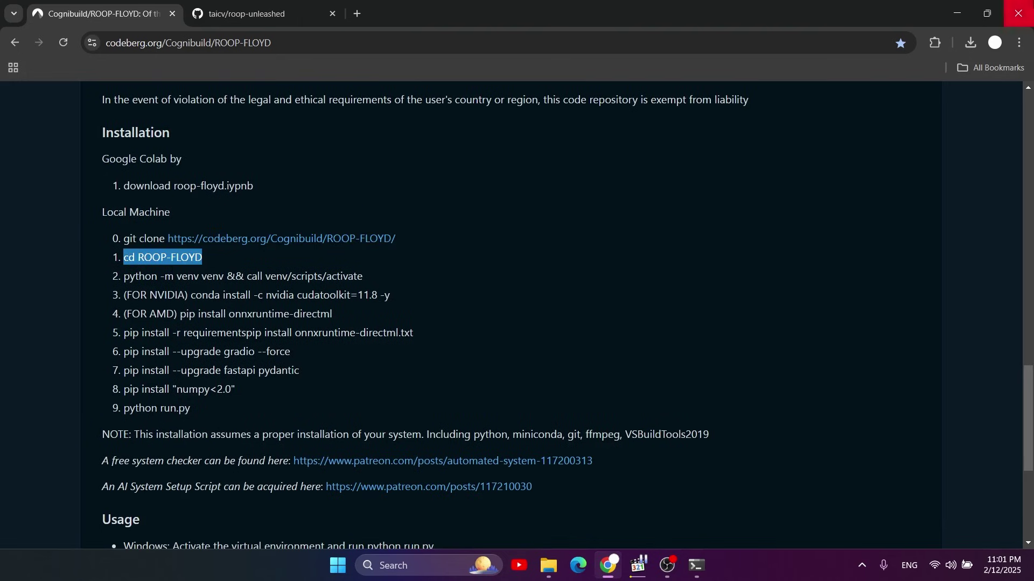
key("alt+Tab")
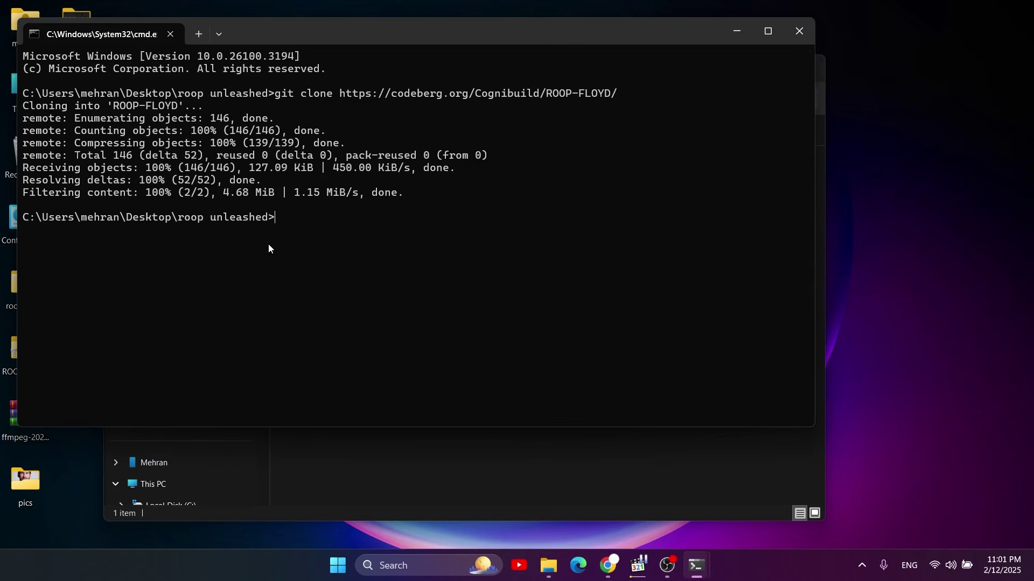
key("ctrl+v")
key("Return")
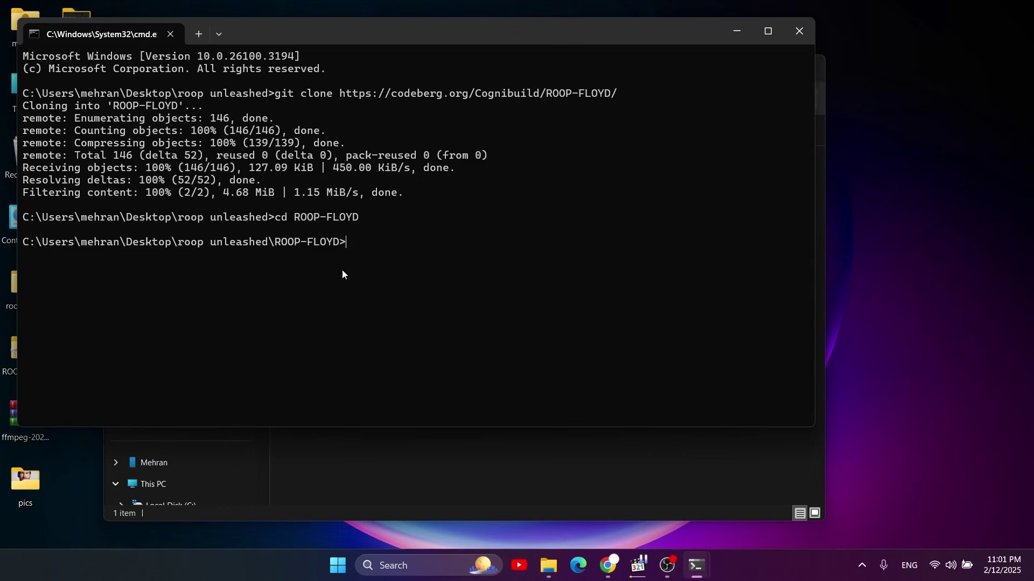
Move the command prompt window aside and open the cloned ROOP-FLOYD folder in File Explorer
left_click_drag(430, 36, 903, 61)
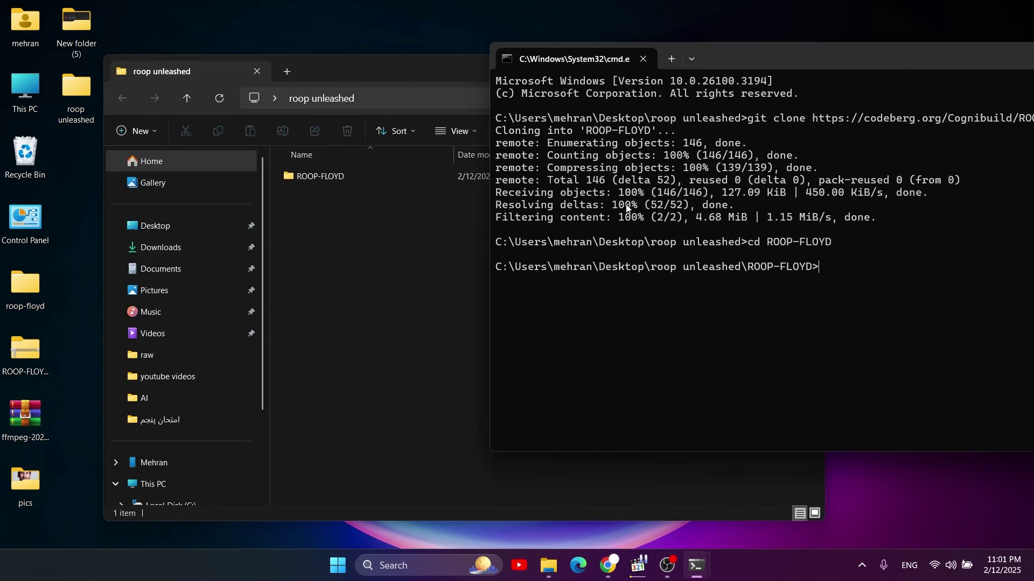
left_click(362, 235)
double_click(344, 176)
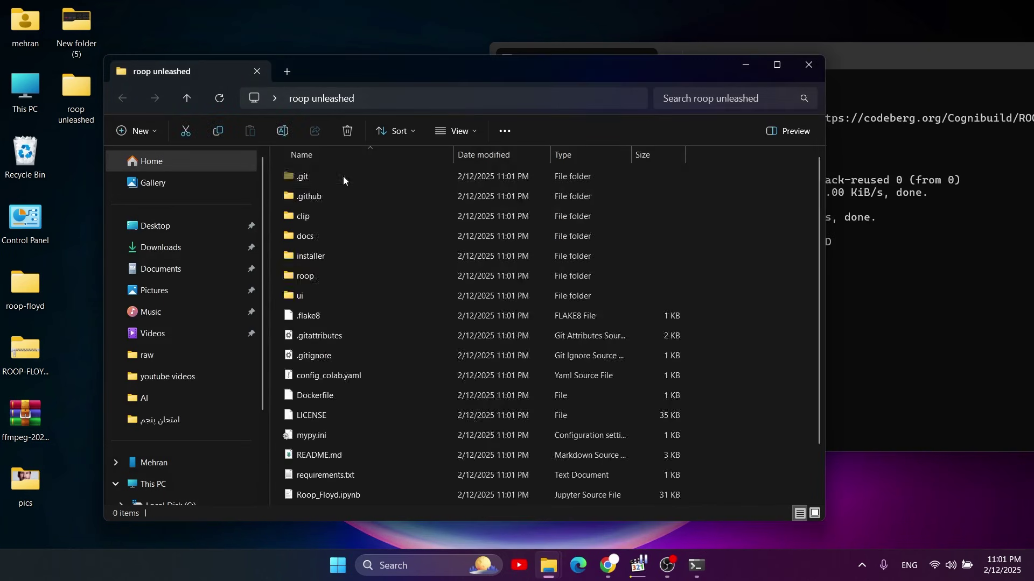
List the contents of the ROOP-FLOYD folder by running "dir" in the command prompt
left_click(842, 62)
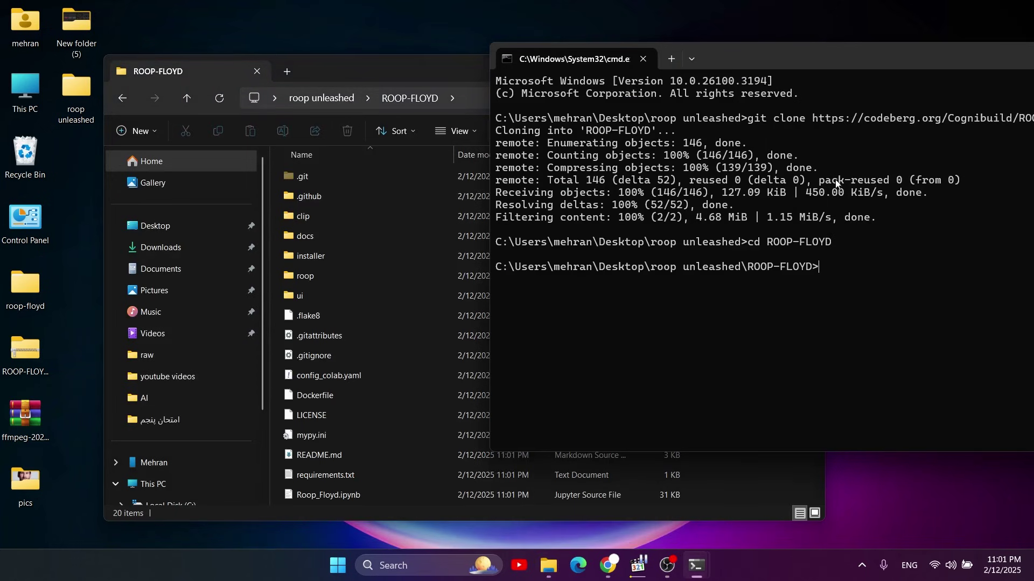
type("dir")
key("Return")
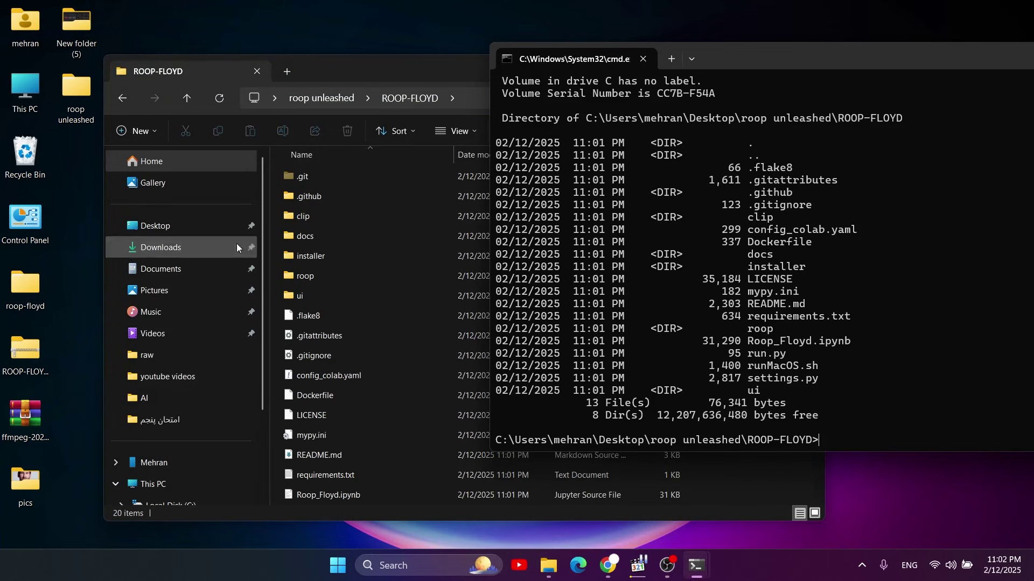
scroll(361, 383, "down", 1)
scroll(361, 382, "up", 1)
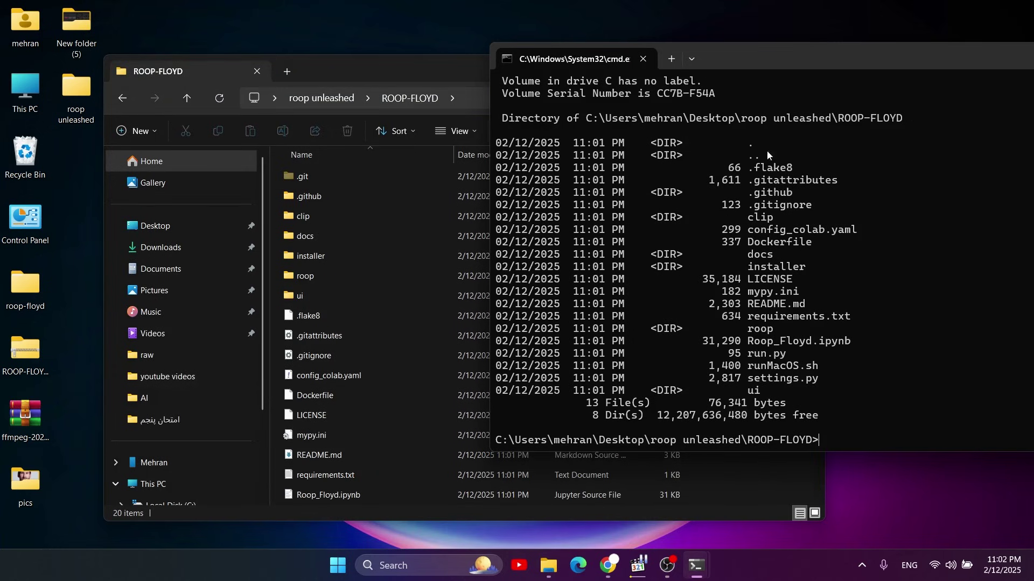
left_click_drag(770, 60, 725, 60)
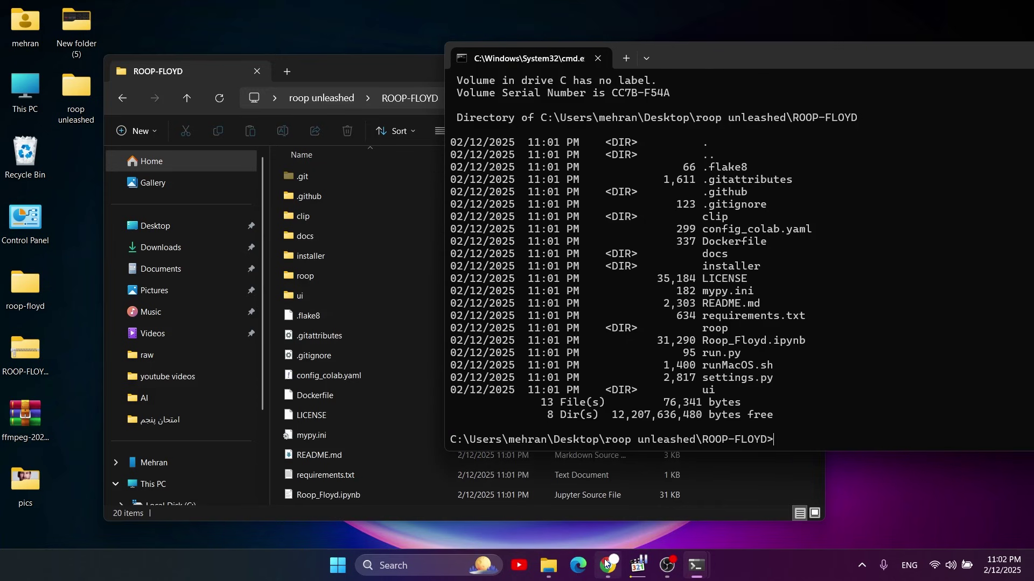
Copy "python -m venv venv && call venv/scripts/activate" from the README in Chrome and run it in the command prompt
mouse_move(605, 563)
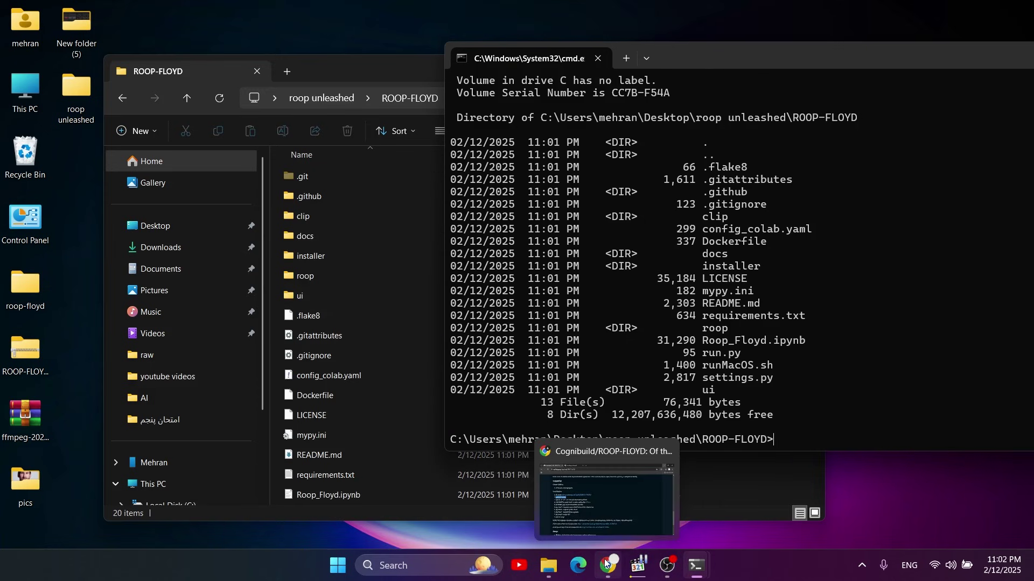
left_click(605, 564)
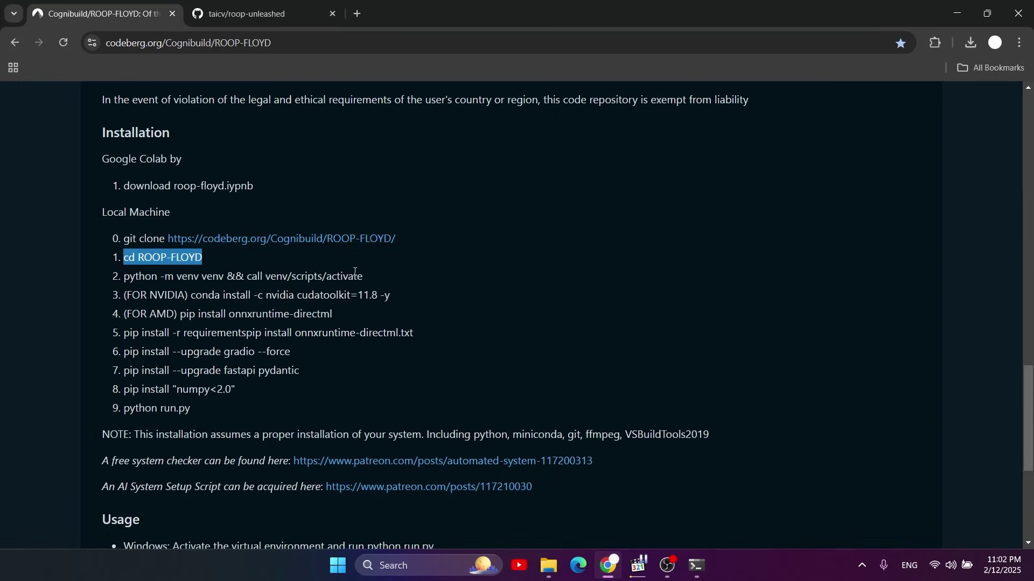
left_click_drag(376, 277, 139, 274)
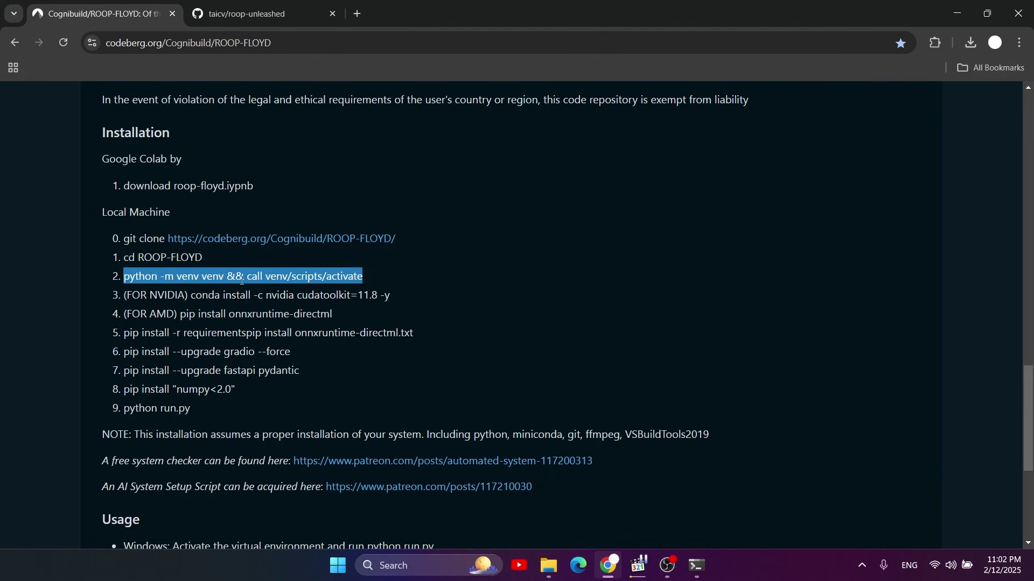
left_click(957, 13)
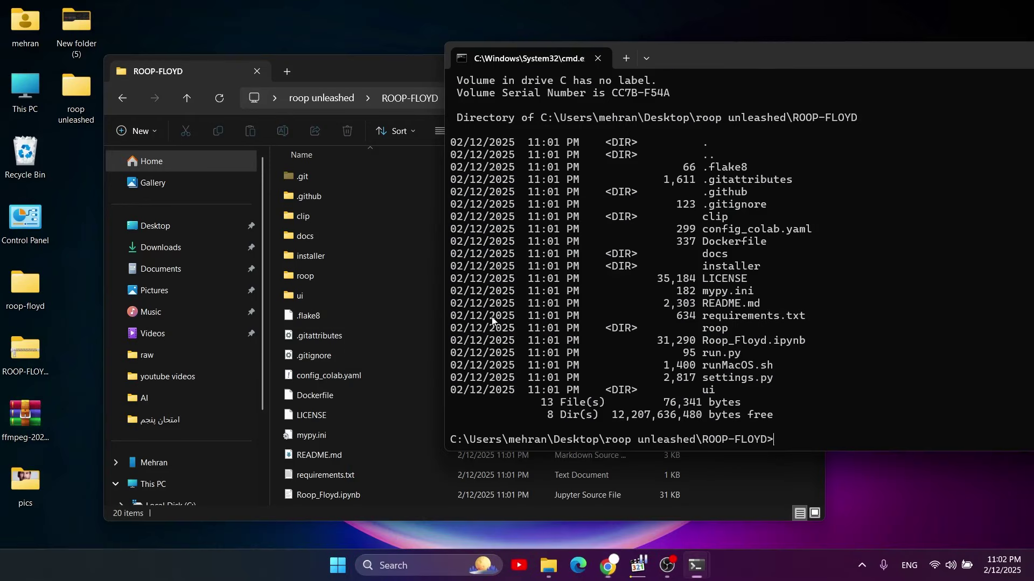
left_click_drag(794, 55, 537, 50)
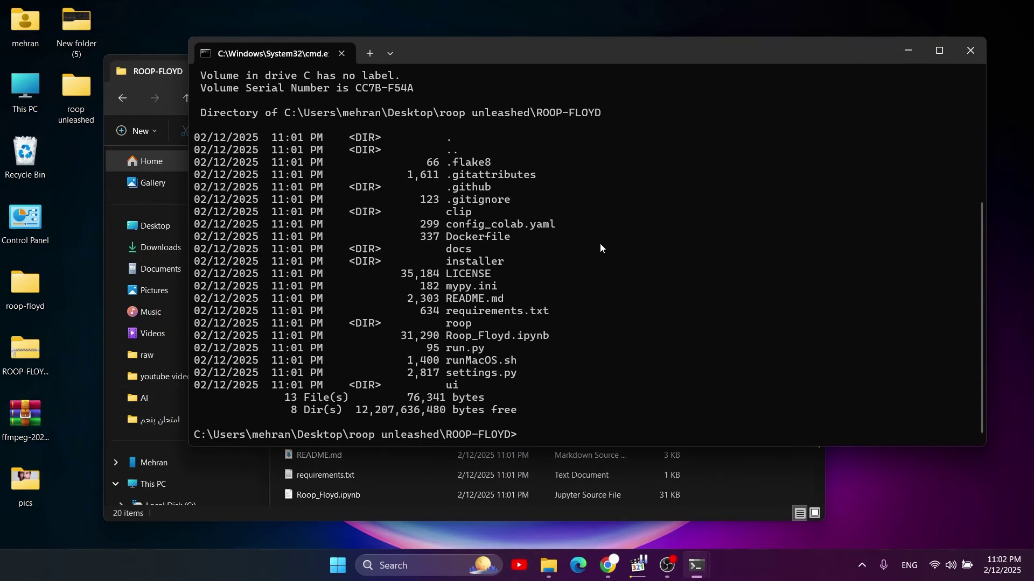
key("ctrl+v")
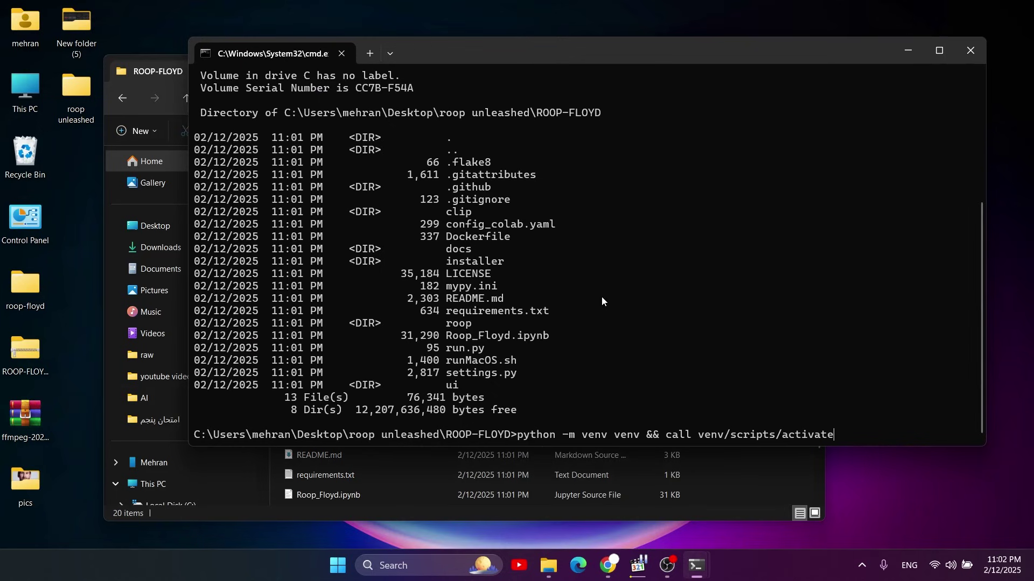
key("Return")
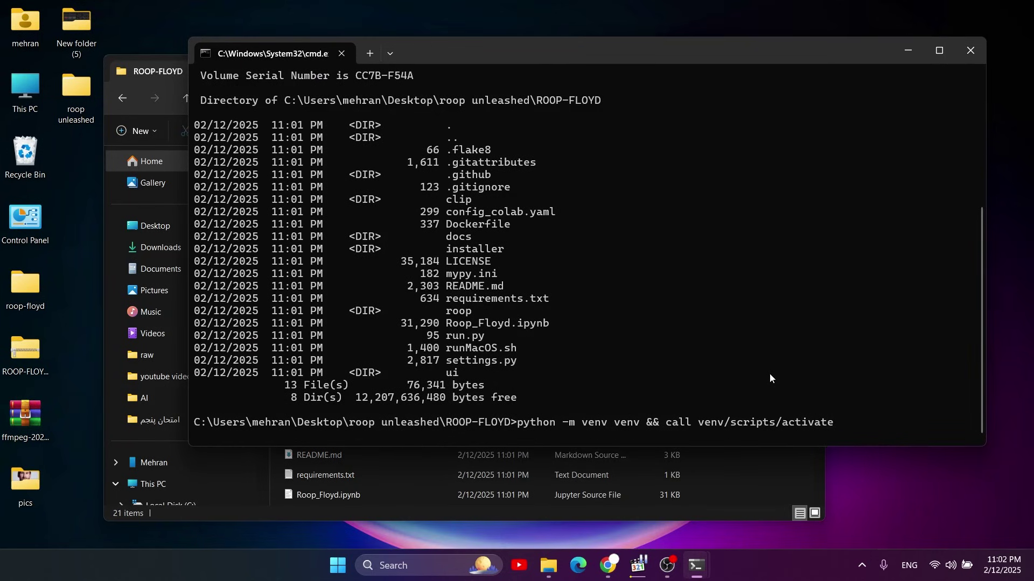
Maximize the command prompt and run "conda activate myenv" to activate the conda environment
double_click(637, 54)
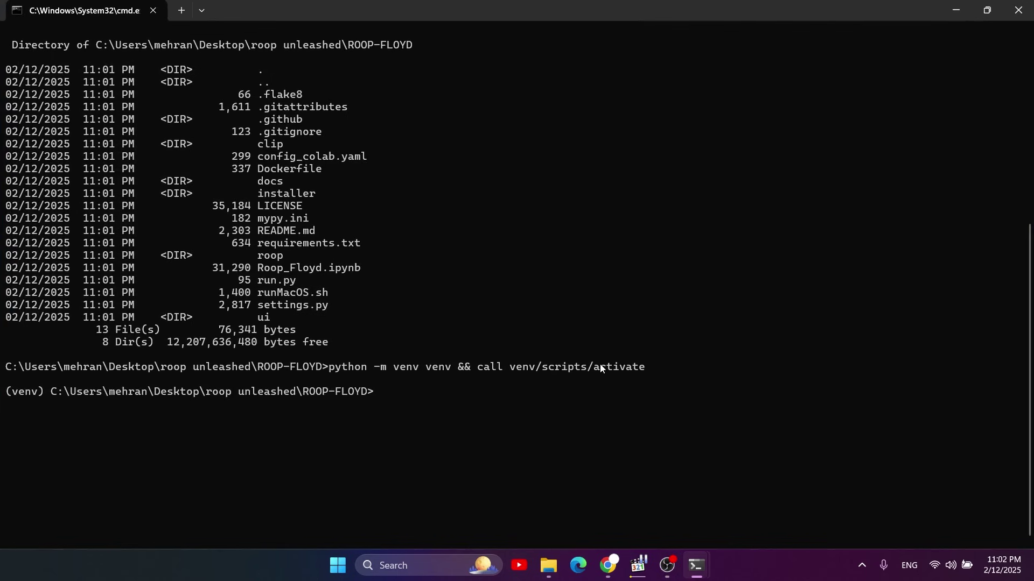
type("conda activate ,")
key("BackSpace")
type("myenv")
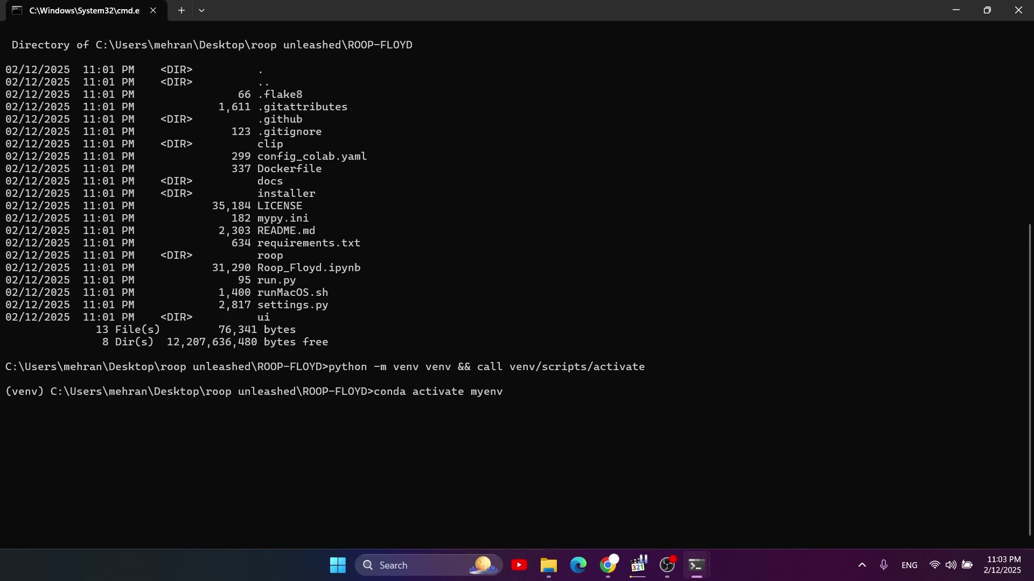
key("Return")
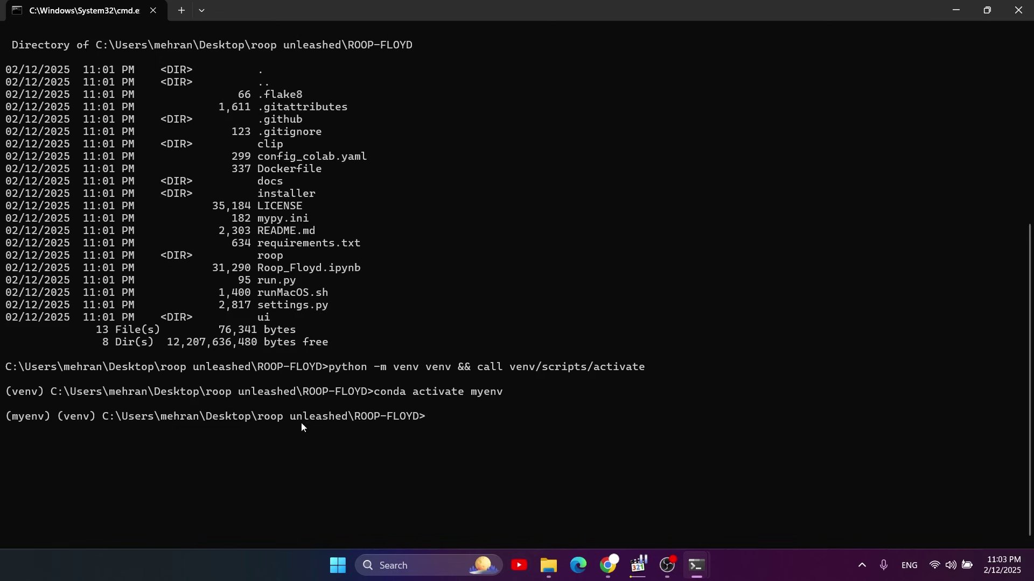
left_click_drag(509, 386, 412, 386)
left_click(431, 395)
left_click_drag(507, 388, 393, 387)
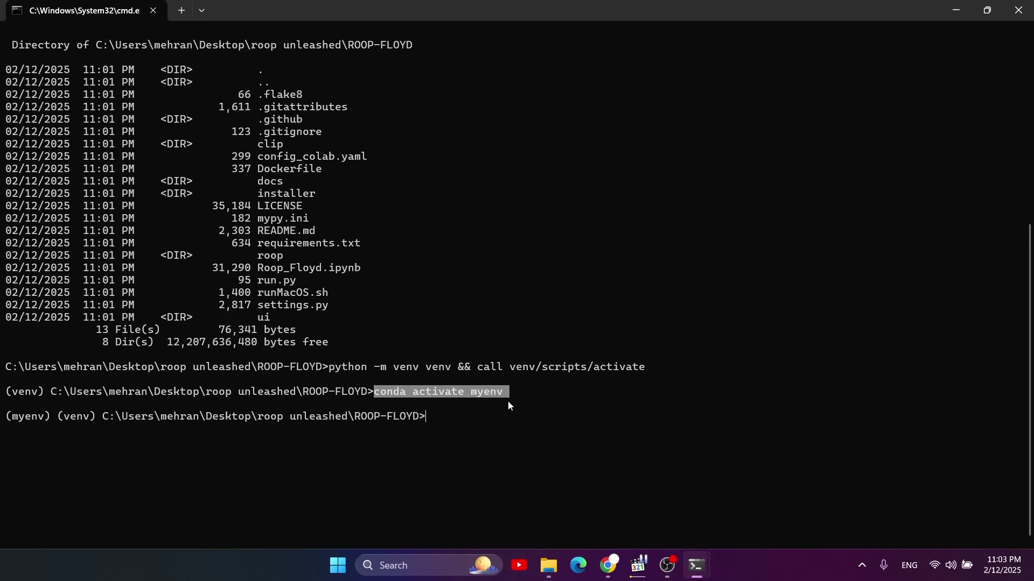
left_click(529, 418)
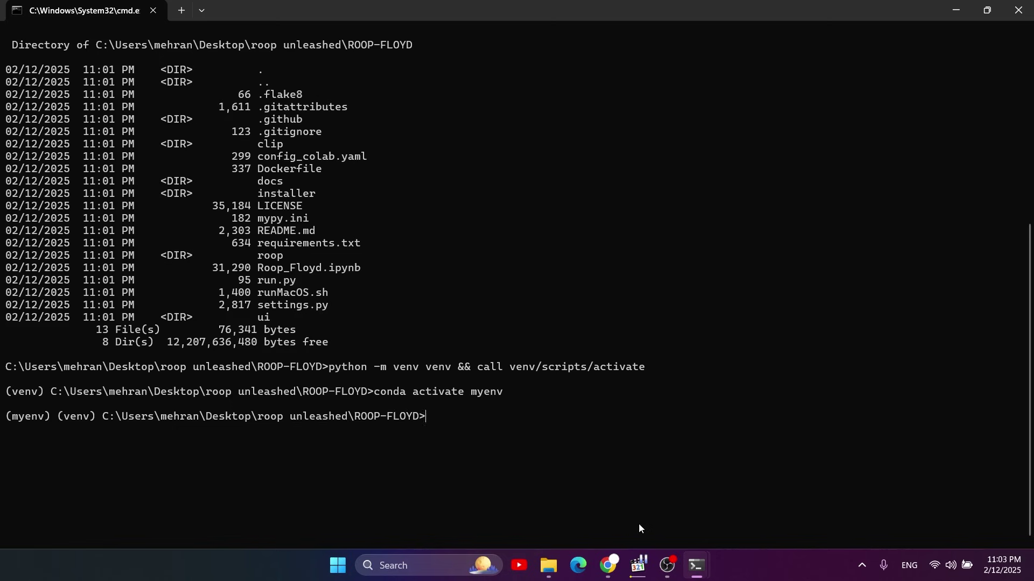
Search Google for "conda install" in a new Chrome tab and review the conda documentation's Installing on Windows page
left_click(608, 565)
key("ctrl+t")
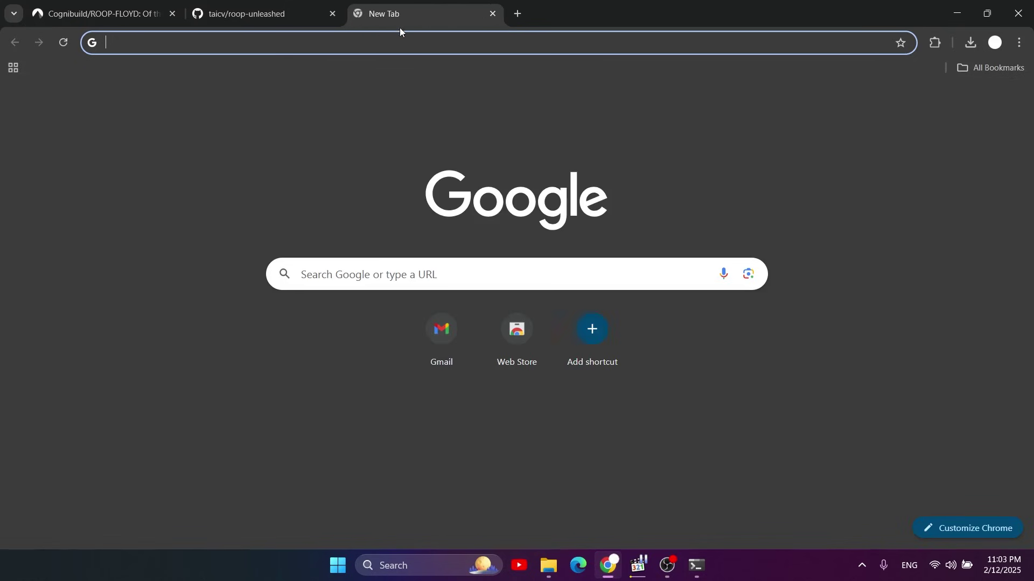
type("cond")
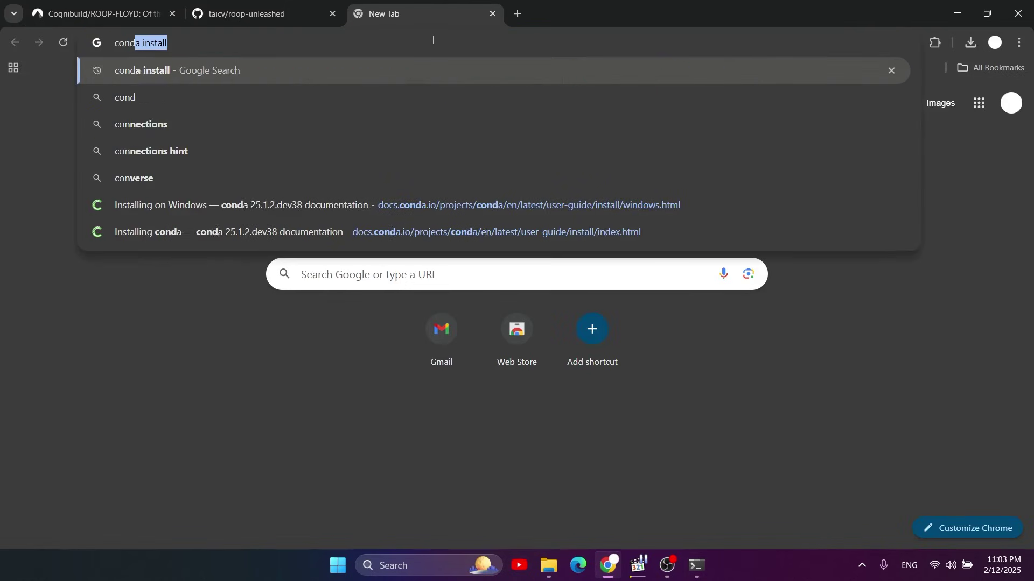
type("a")
key("Return")
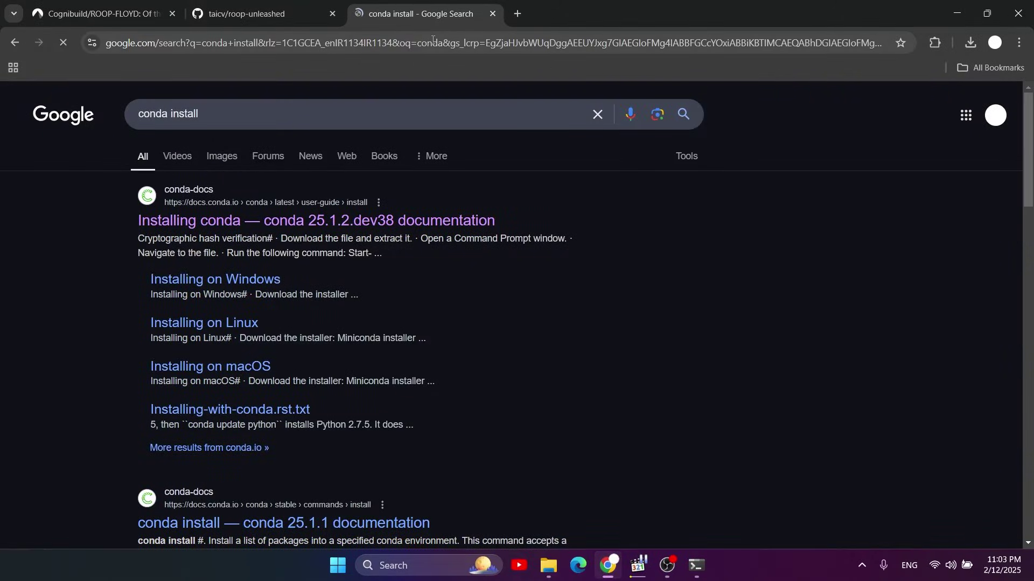
left_click(264, 278)
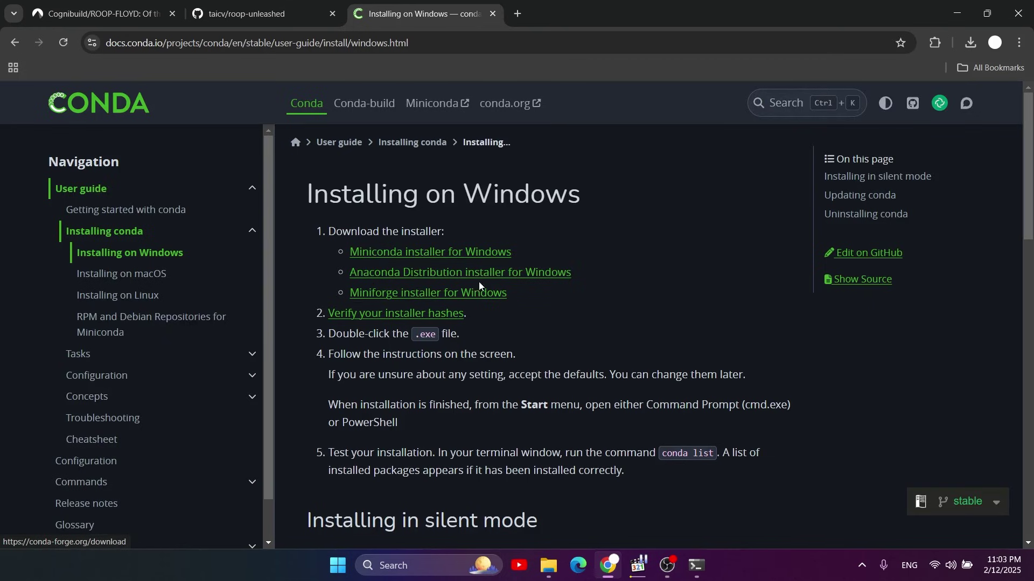
scroll(555, 304, "down", 5)
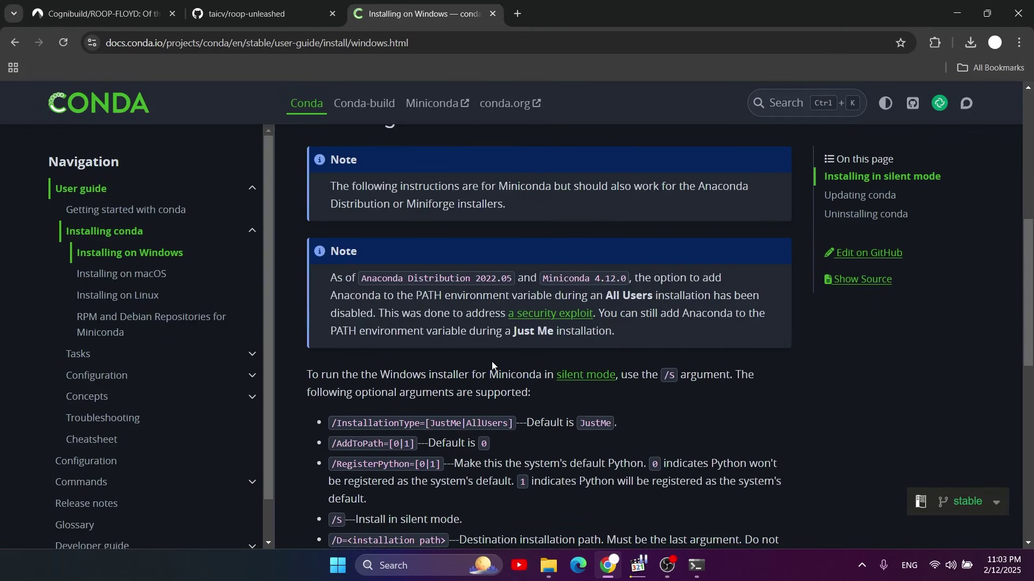
scroll(572, 281, "up", 5)
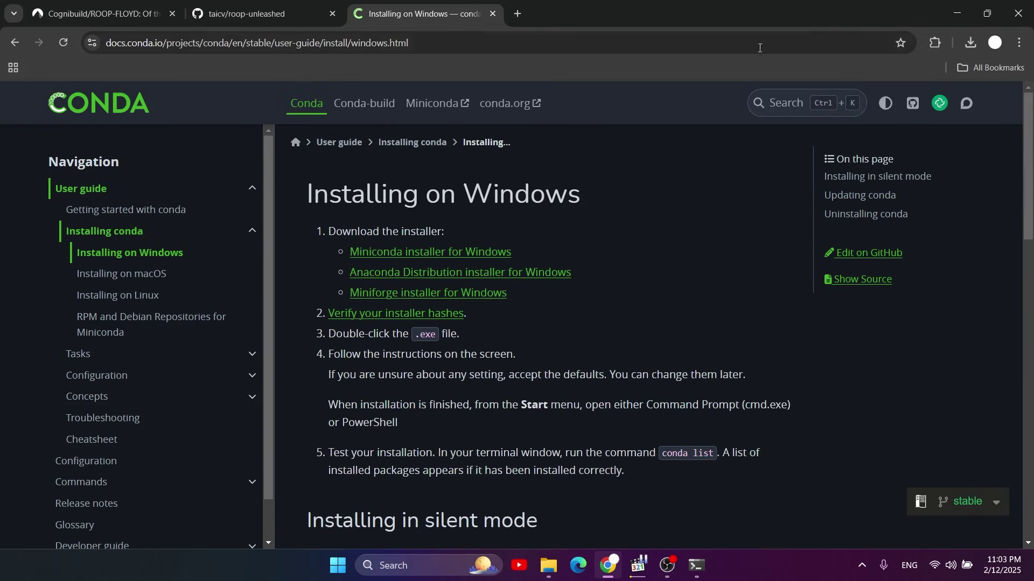
left_click(957, 6)
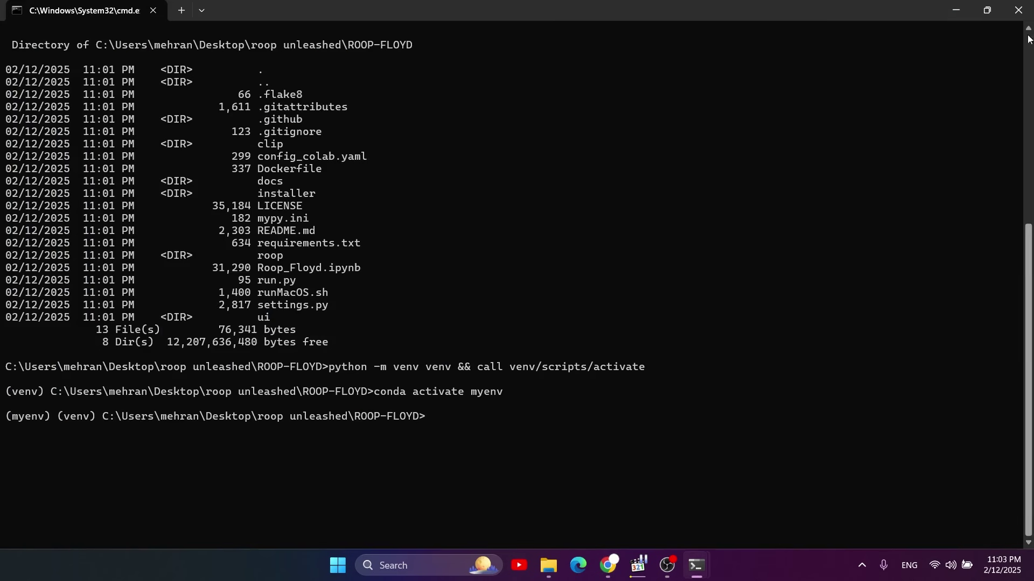
left_click(957, 10)
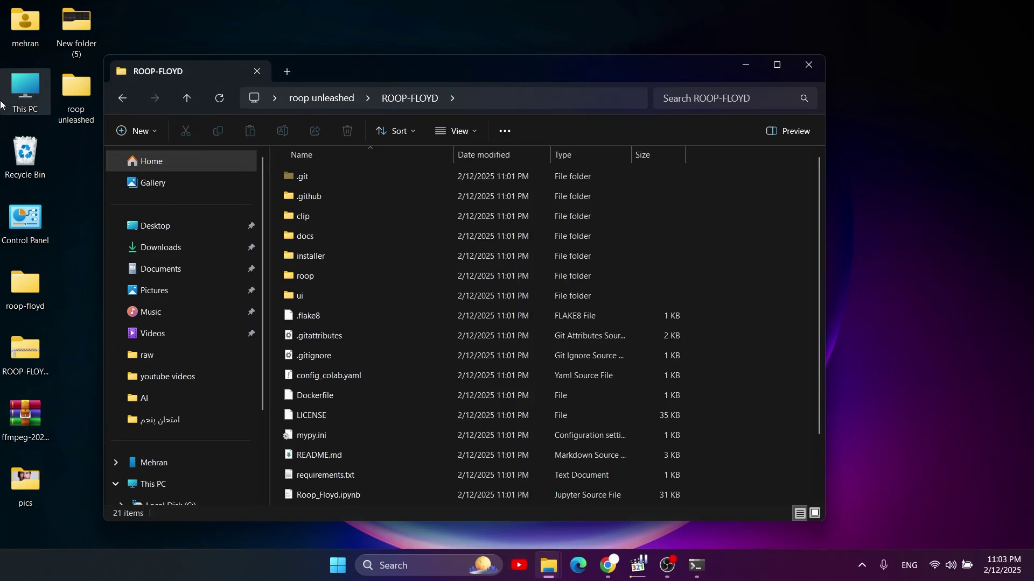
double_click(24, 91)
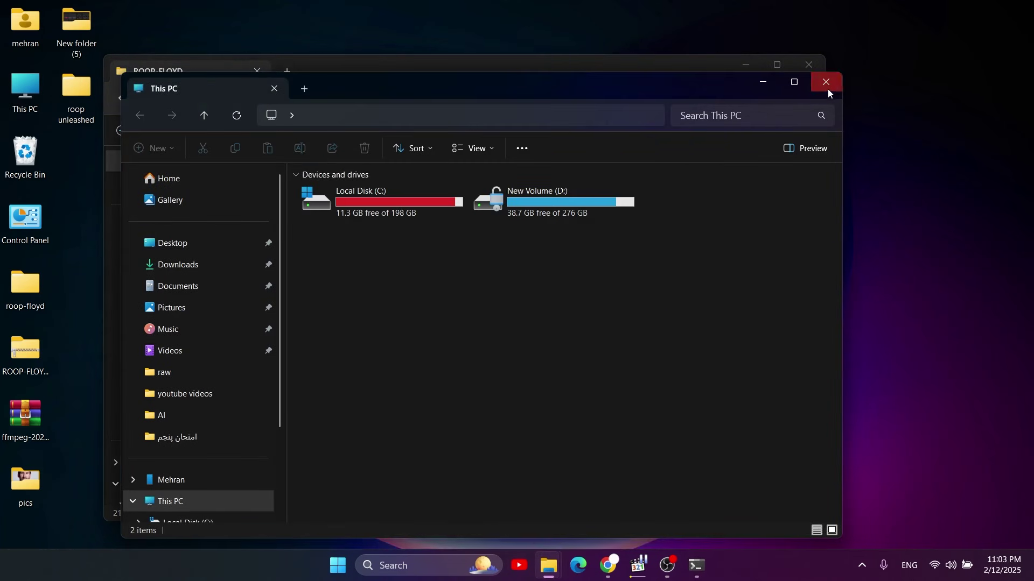
left_click(827, 84)
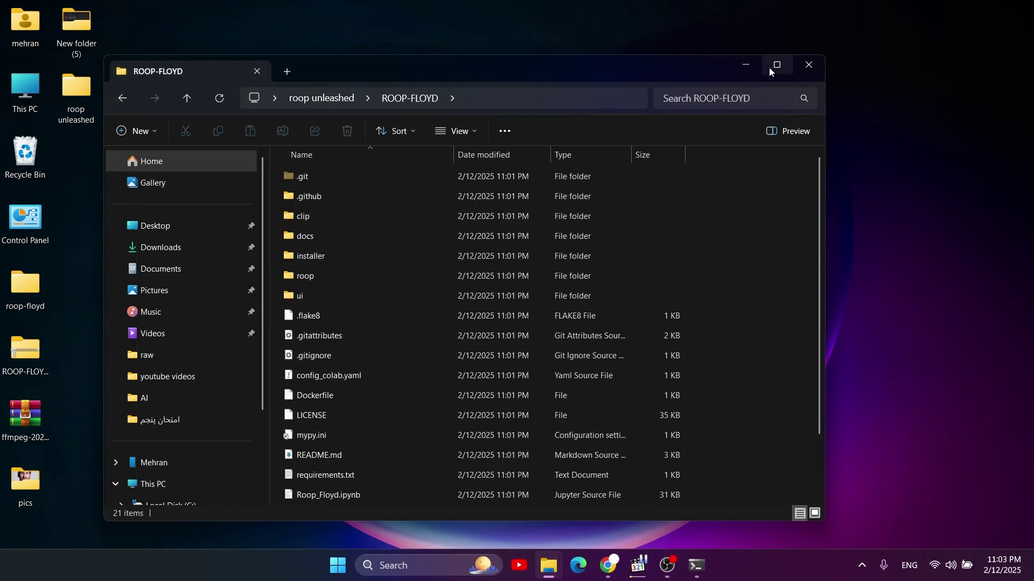
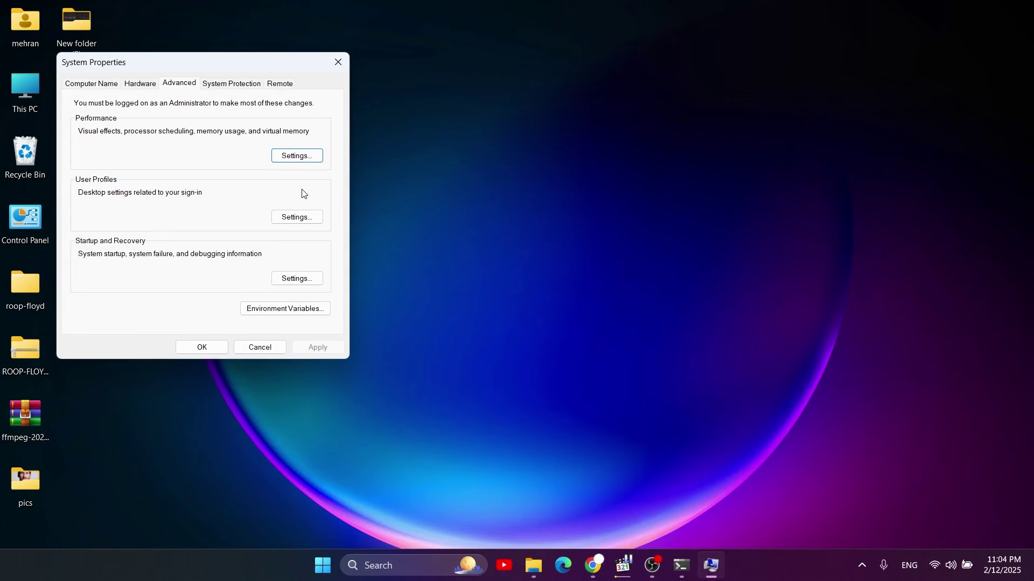
Open the system Path variable in Environment Variables and select its anaconda3\condabin entry
left_click(331, 309)
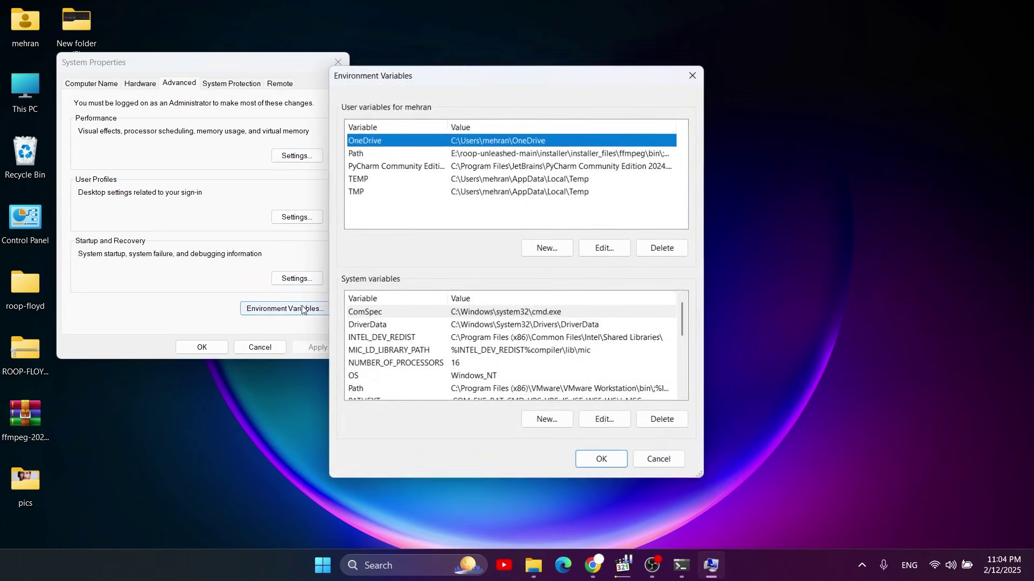
left_click_drag(452, 80, 537, 79)
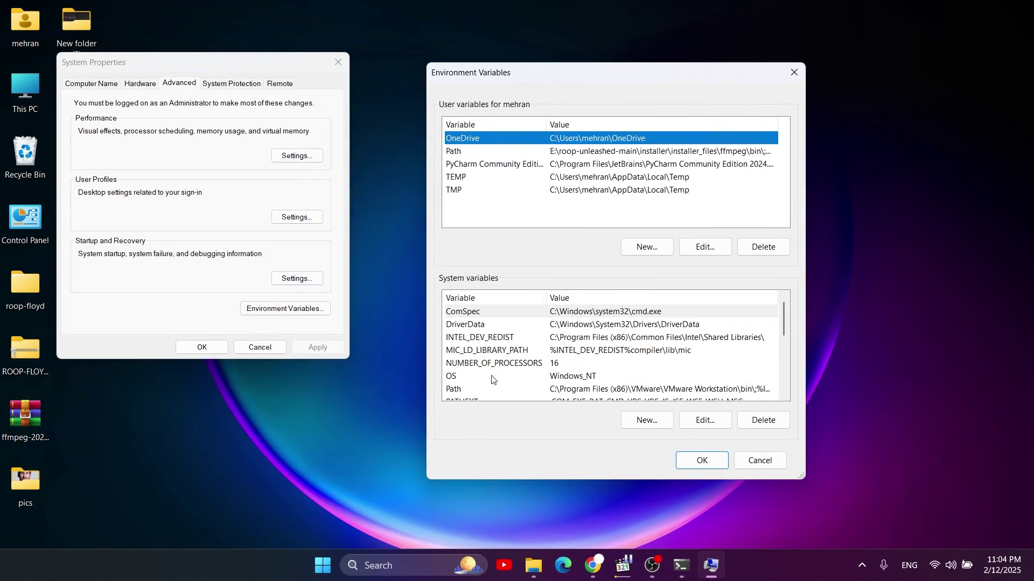
scroll(485, 389, "down", 1)
left_click(470, 356)
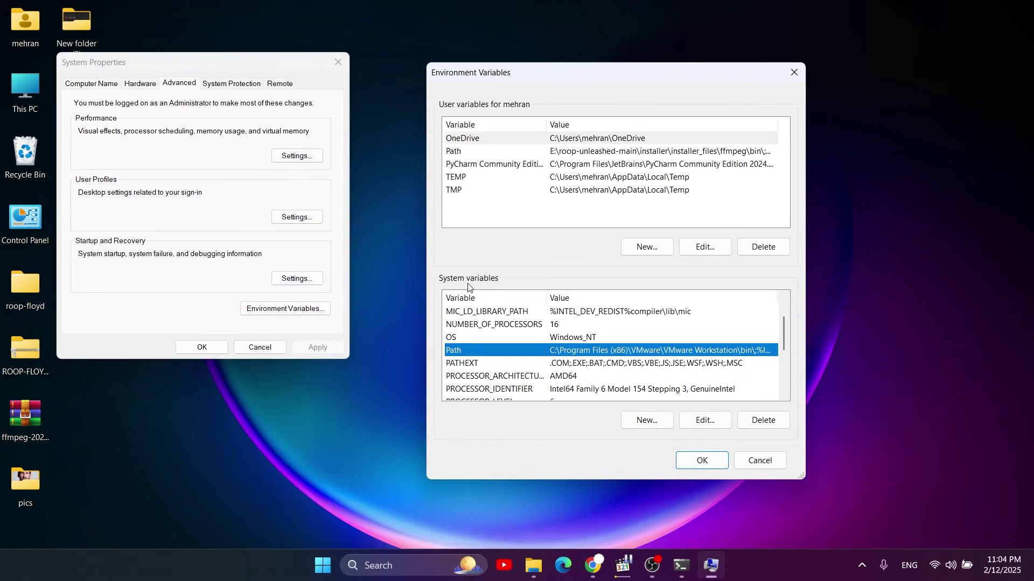
double_click(493, 352)
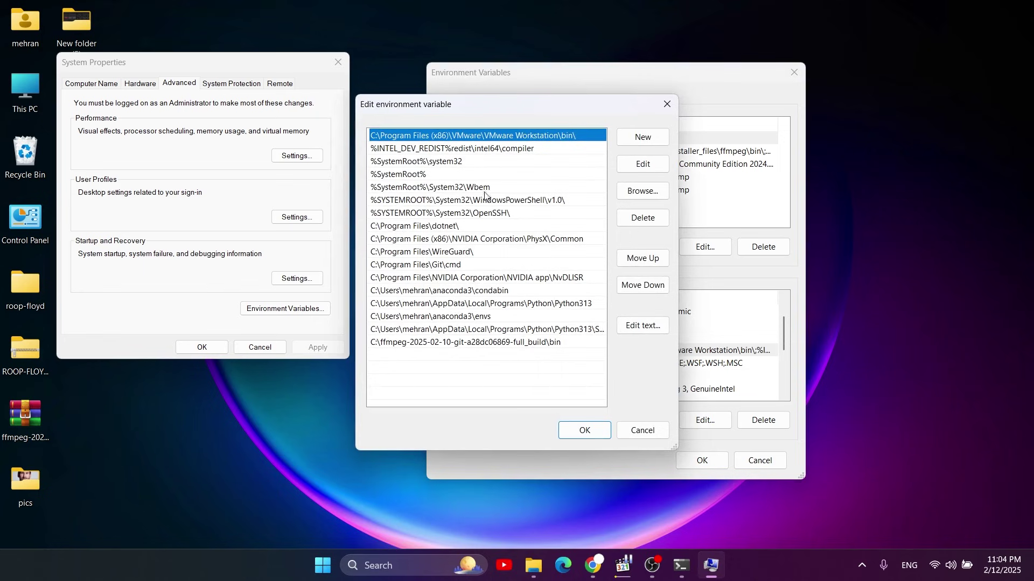
left_click(472, 296)
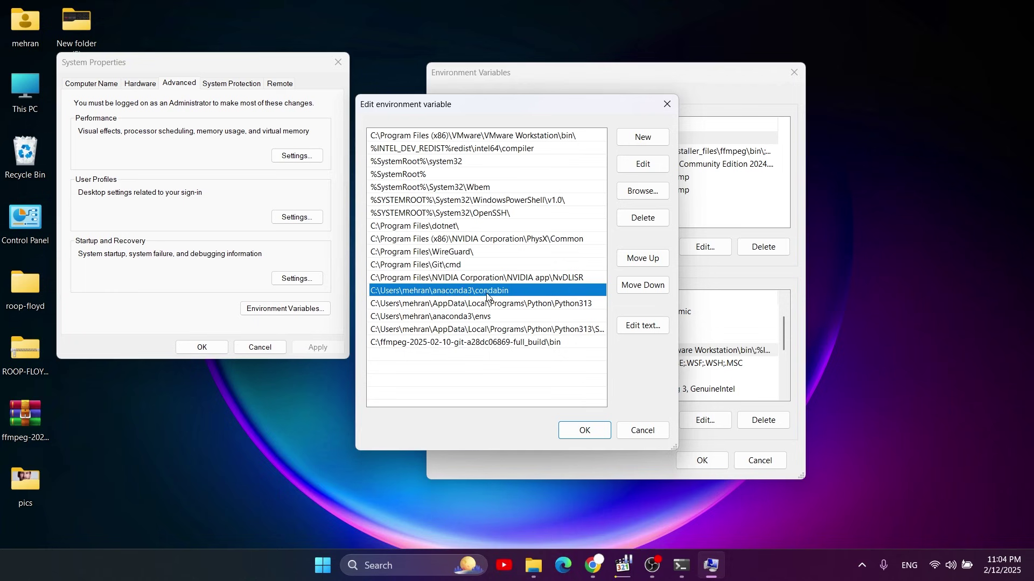
Browse in File Explorer to the anaconda3\condabin folder inside the C: drive's user folder, copy its path and close the window
double_click(35, 108)
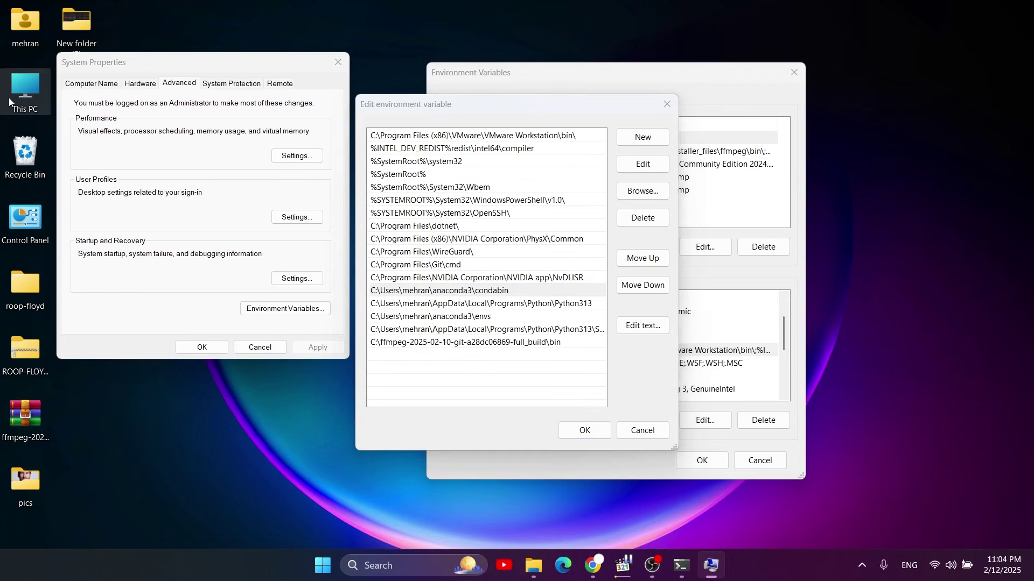
double_click(426, 133)
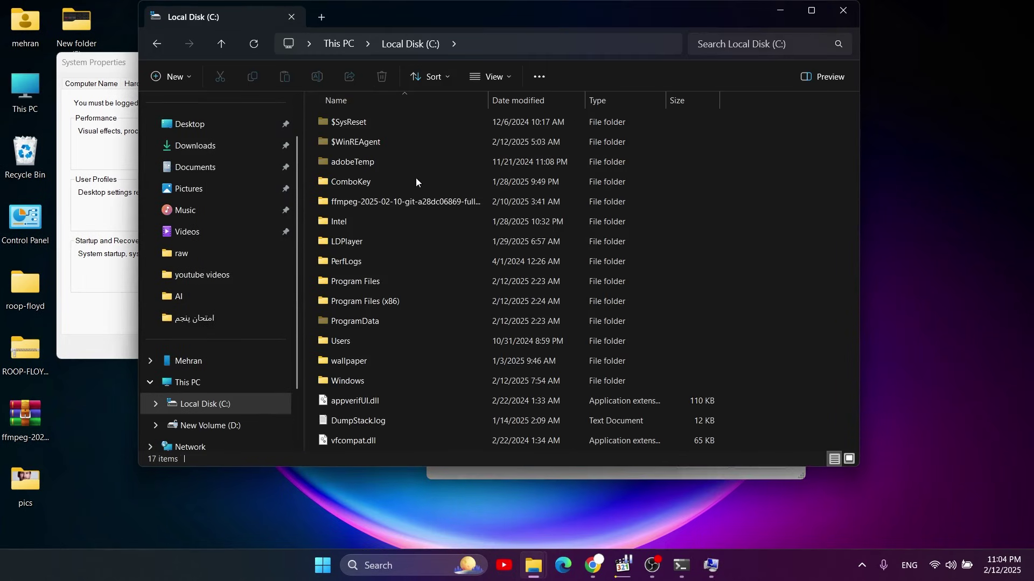
double_click(402, 158)
double_click(398, 139)
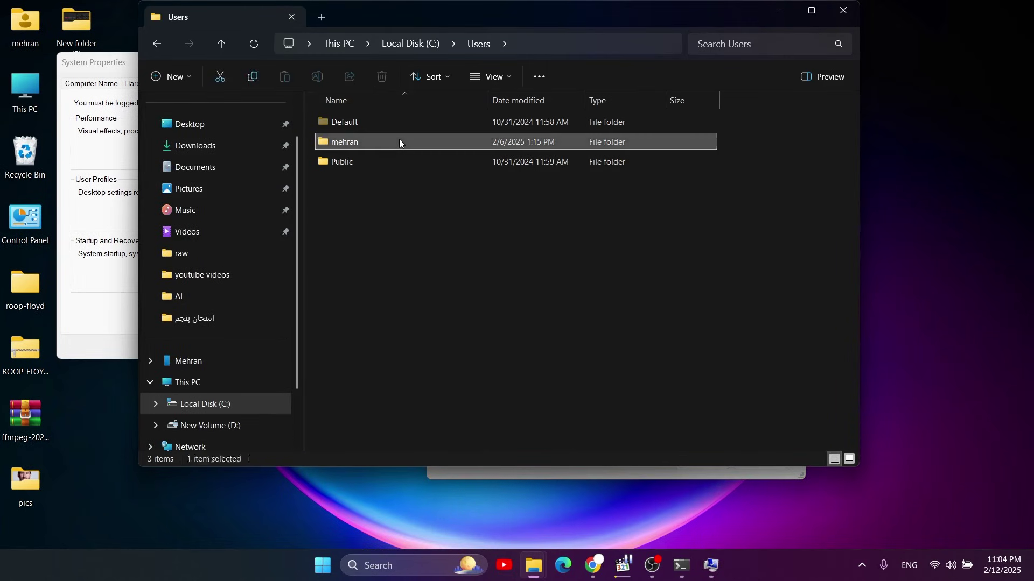
left_click(418, 180)
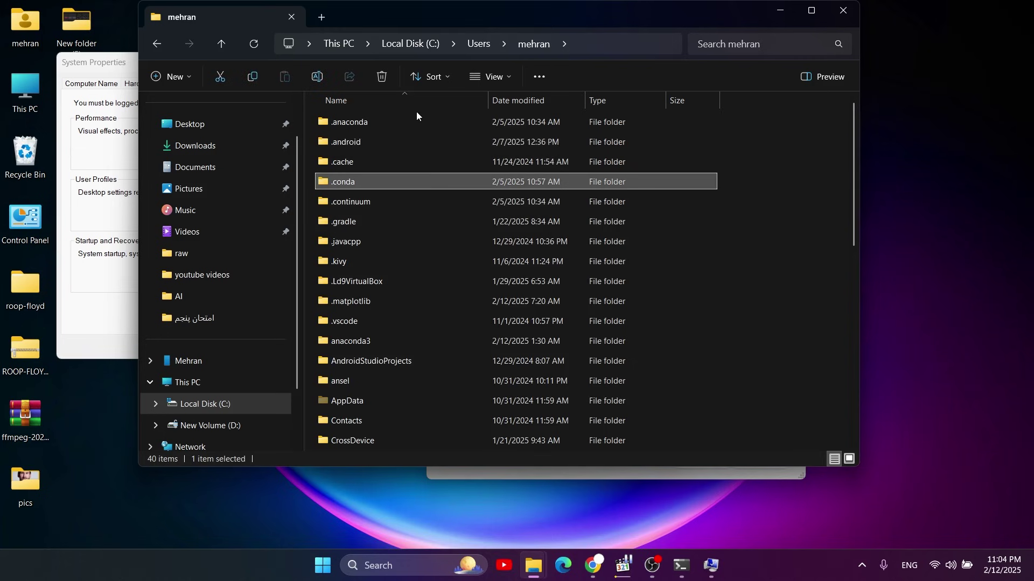
double_click(407, 342)
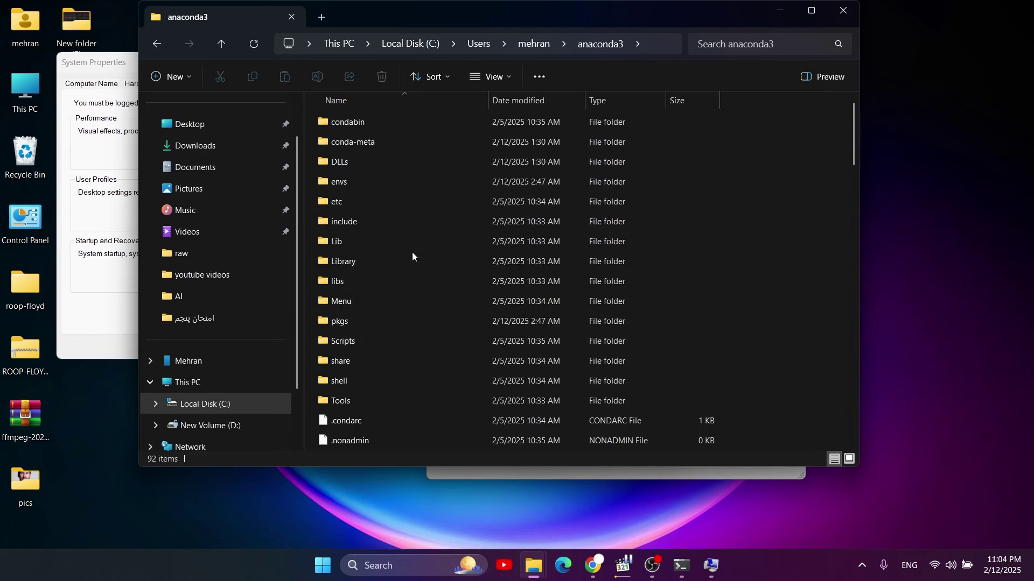
scroll(413, 258, "down", 1)
scroll(399, 186, "up", 1)
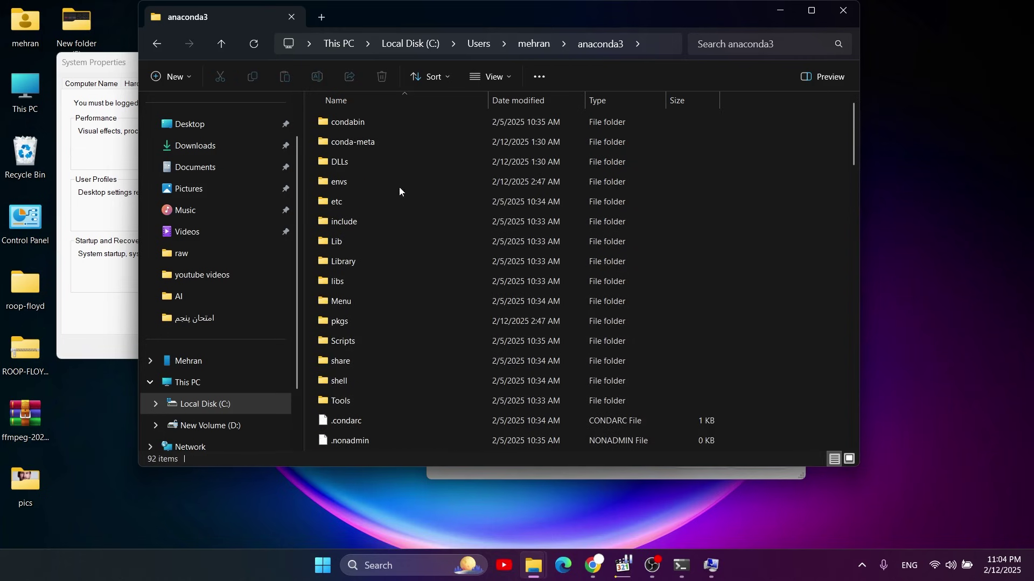
double_click(395, 125)
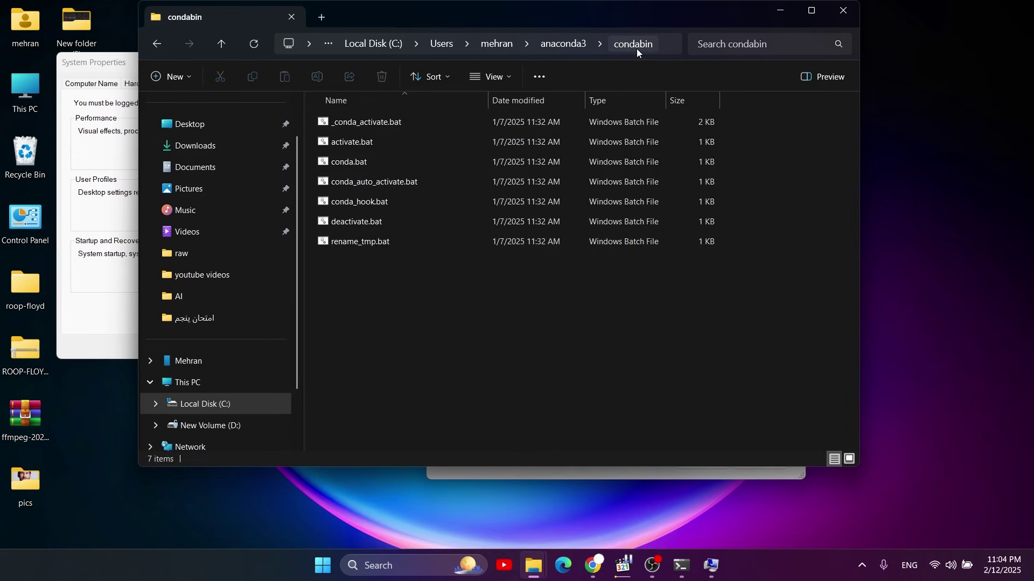
left_click(669, 46)
key("ctrl+c")
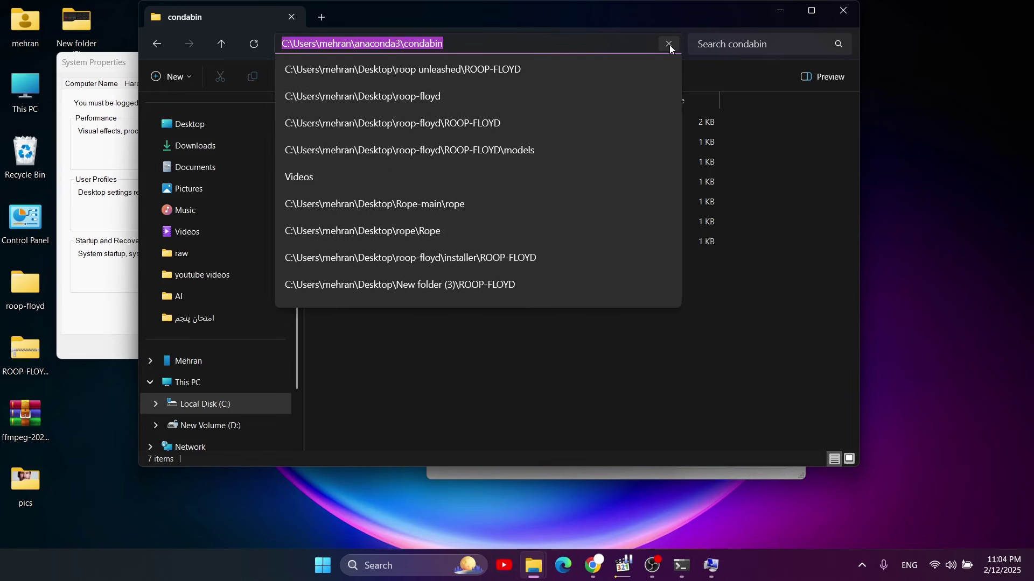
left_click(834, 19)
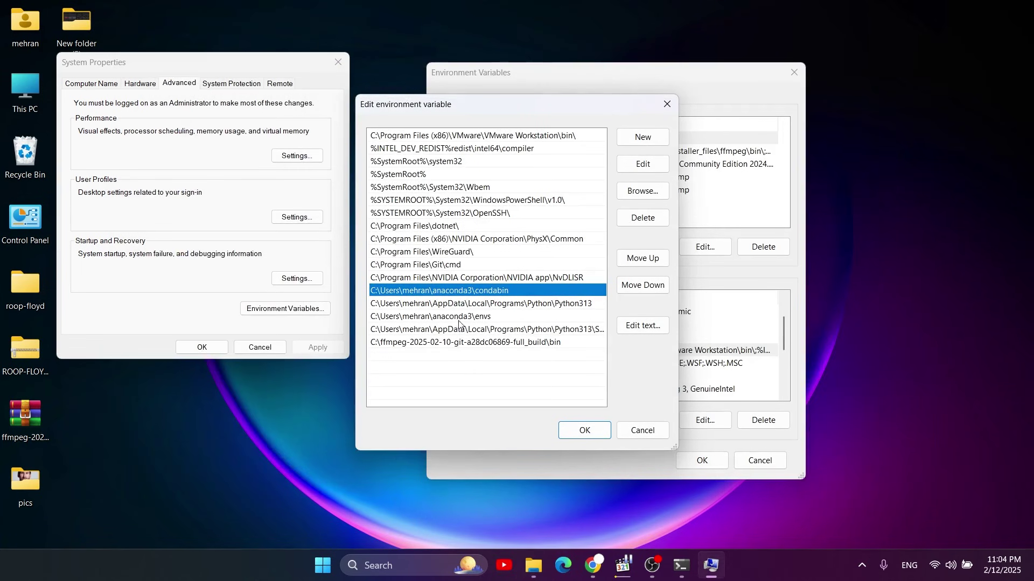
Try to add the copied anaconda3\condabin path as a new system Path entry, then cancel the variable editing and System Properties dialogs
left_click(386, 359)
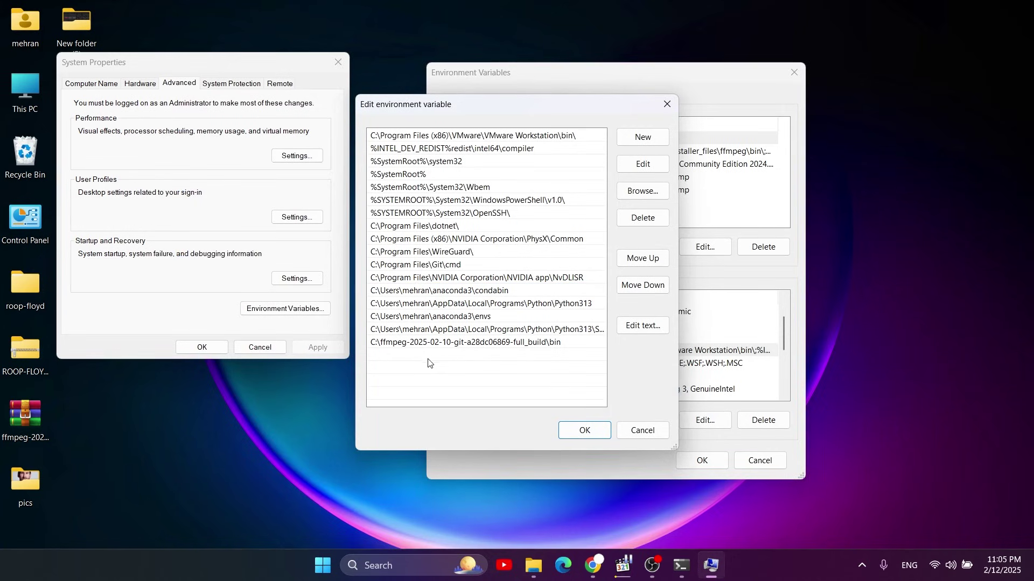
double_click(384, 356)
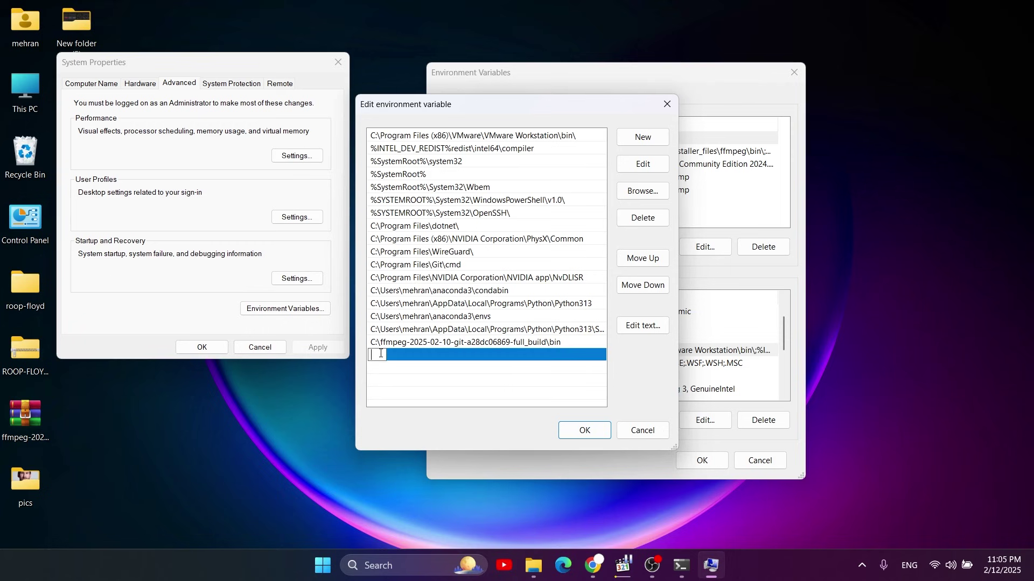
key("ctrl+v")
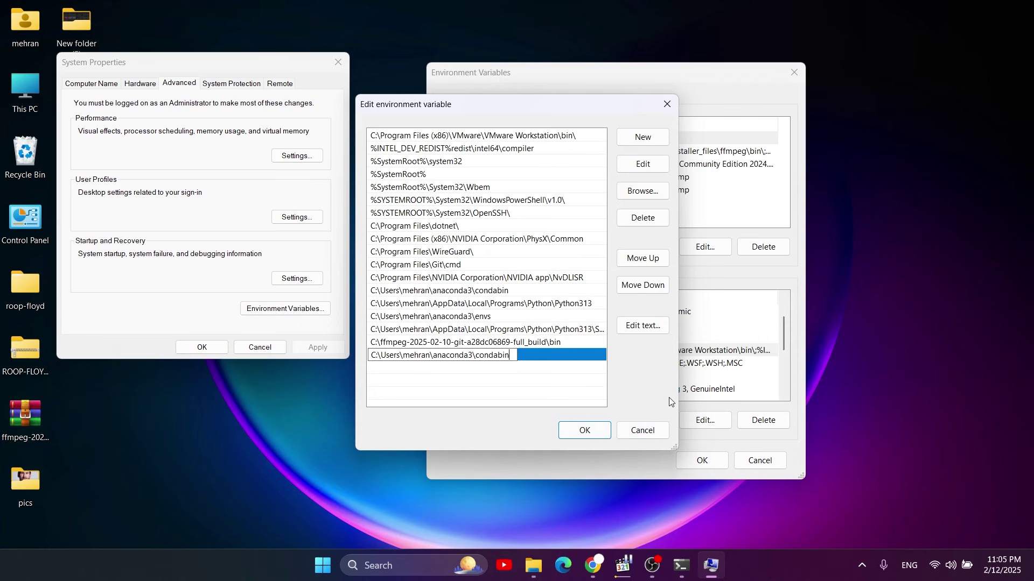
left_click(643, 430)
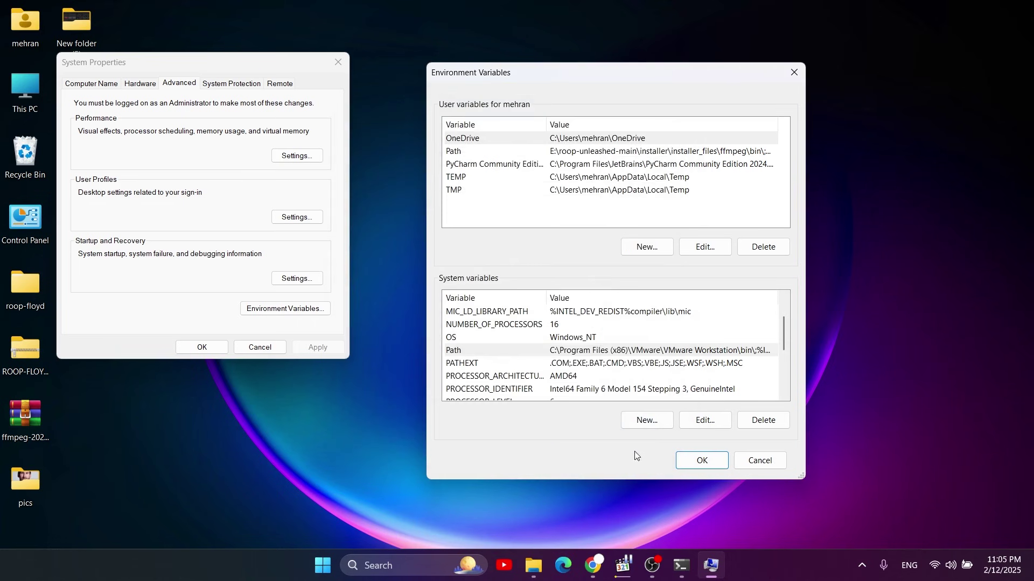
left_click(760, 461)
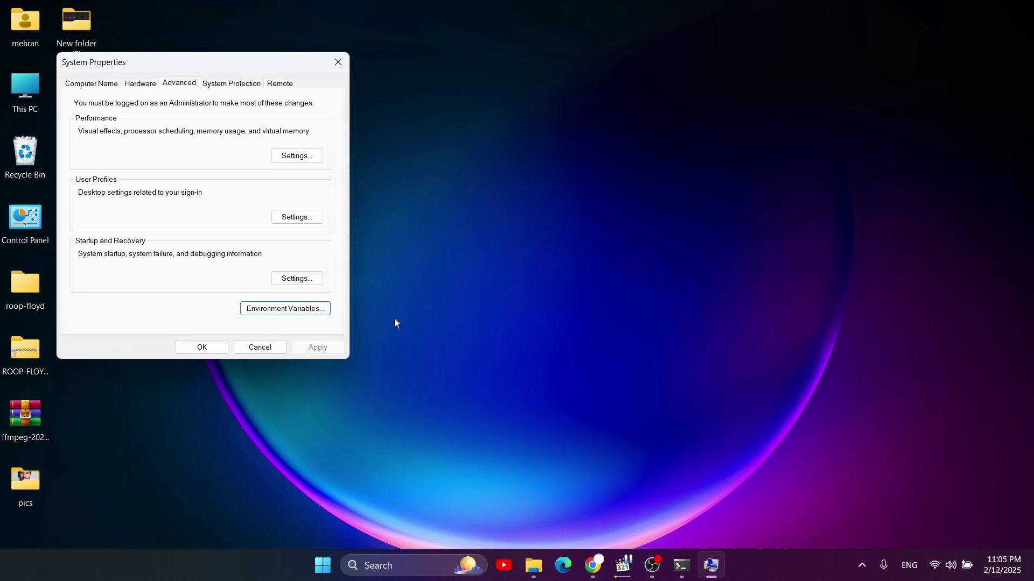
left_click(260, 349)
left_click(377, 367)
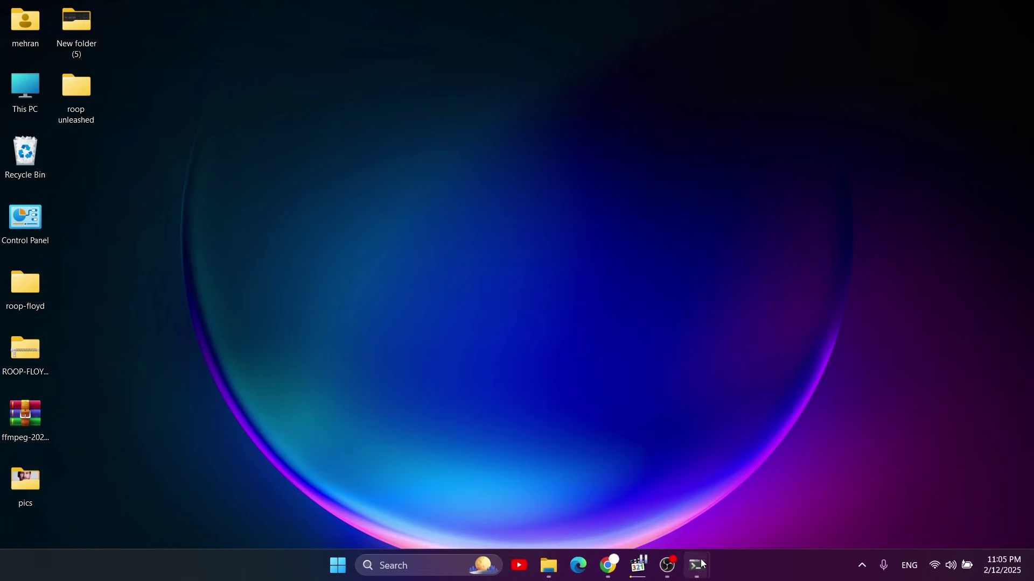
Switch to the ROOP-FLOYD command prompt and highlight the "conda activate myenv" command for review
mouse_move(702, 564)
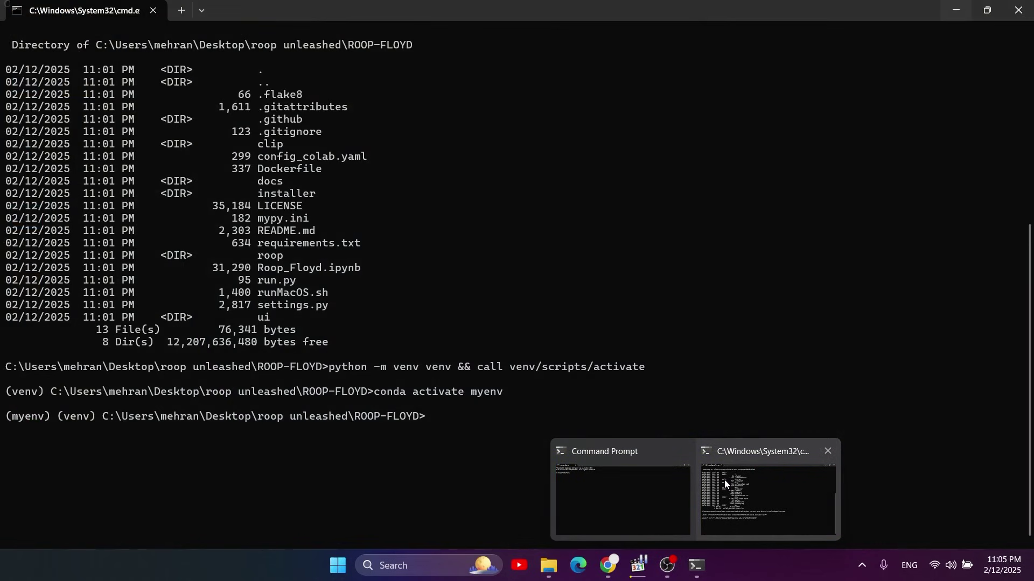
left_click(725, 487)
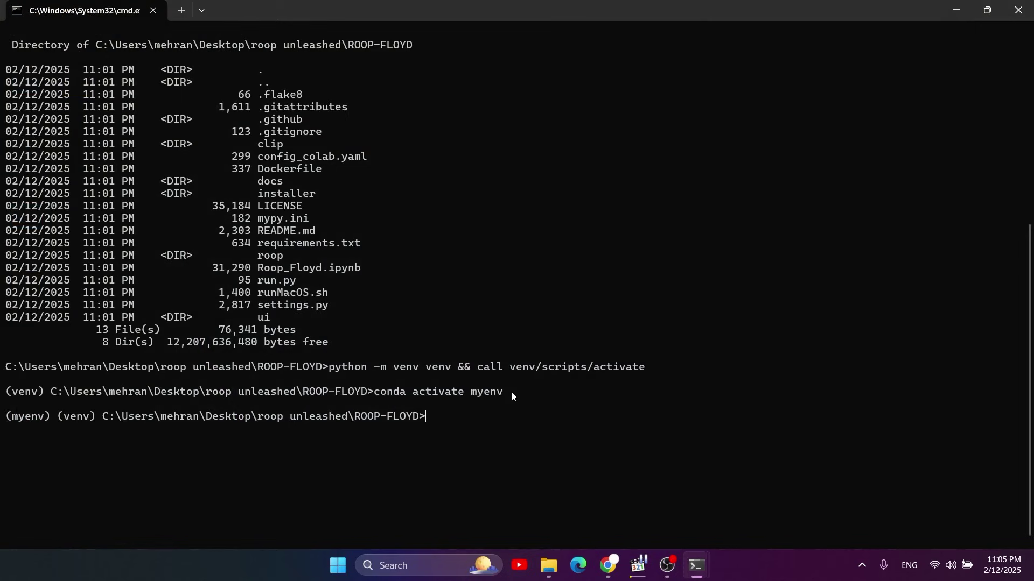
left_click_drag(513, 392, 403, 387)
left_click(492, 398)
Switch to Chrome, close the taicv/roop-unleashed page and return to the Cognibuild/ROOP-FLOYD README
left_click(609, 565)
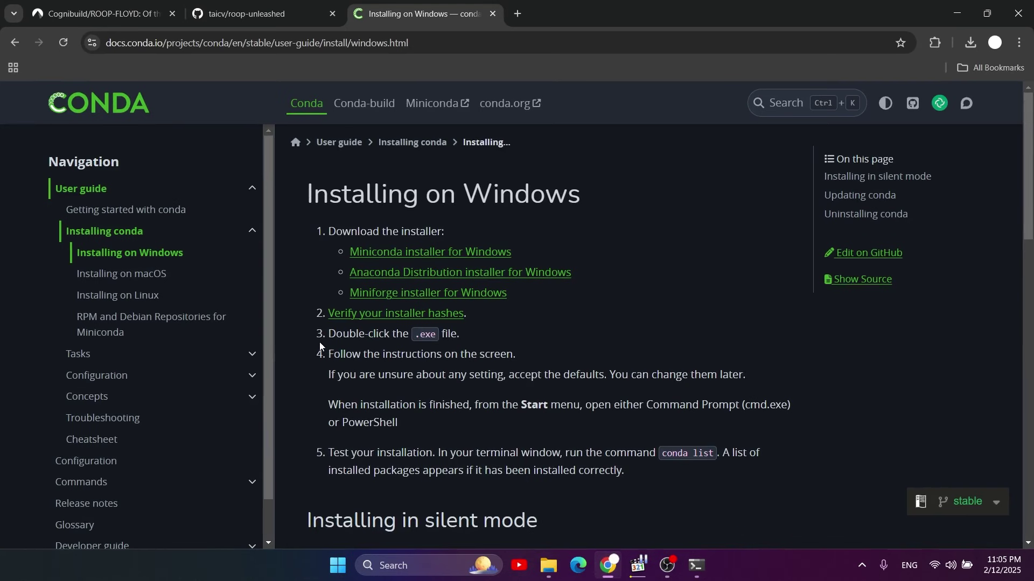
left_click(263, 12)
left_click(330, 15)
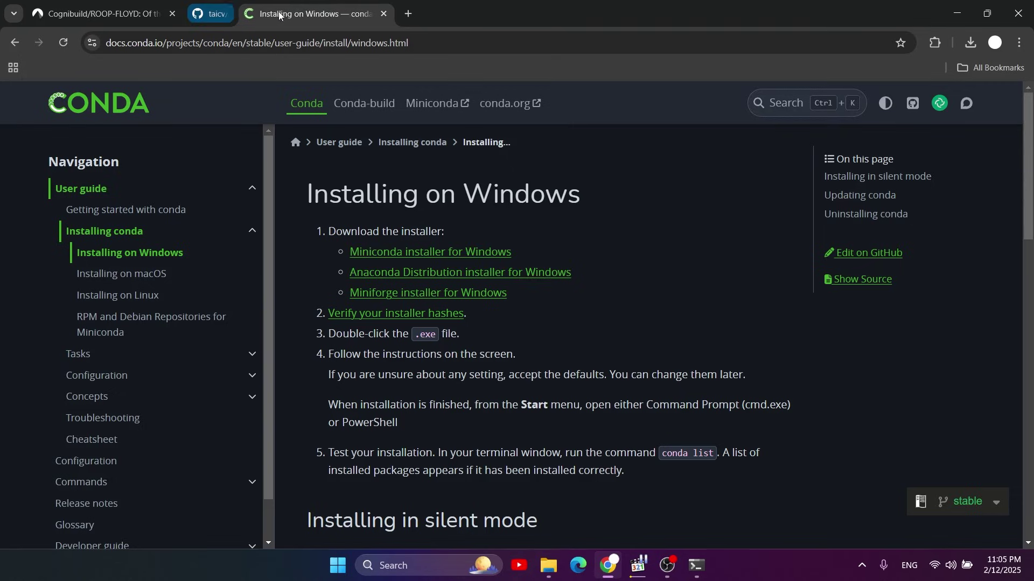
left_click(149, 16)
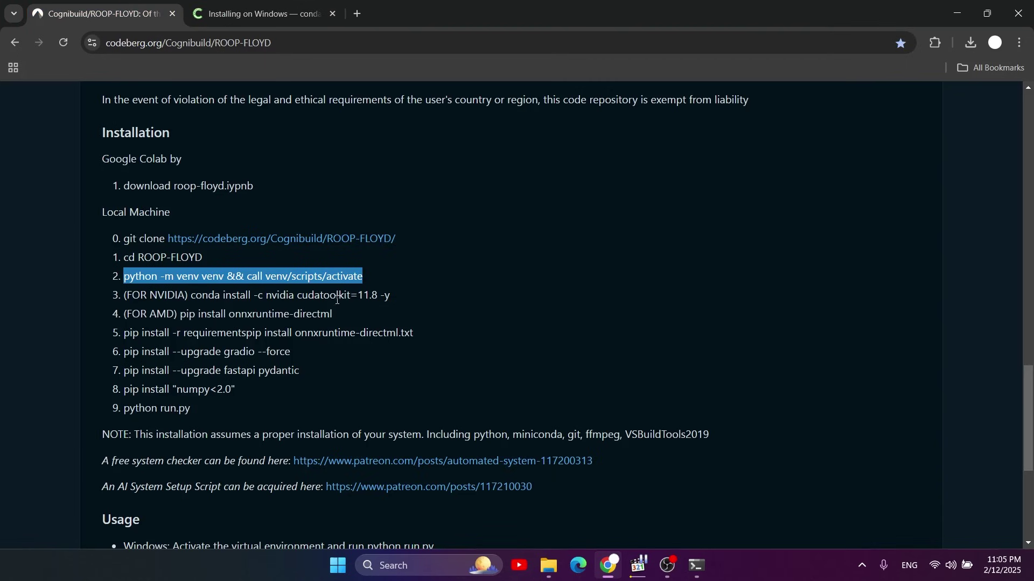
Copy "conda install -c nvidia cudatoolkit=11.8 -y" from the README and run it in the ROOP-FLOYD command prompt
left_click_drag(413, 298, 191, 297)
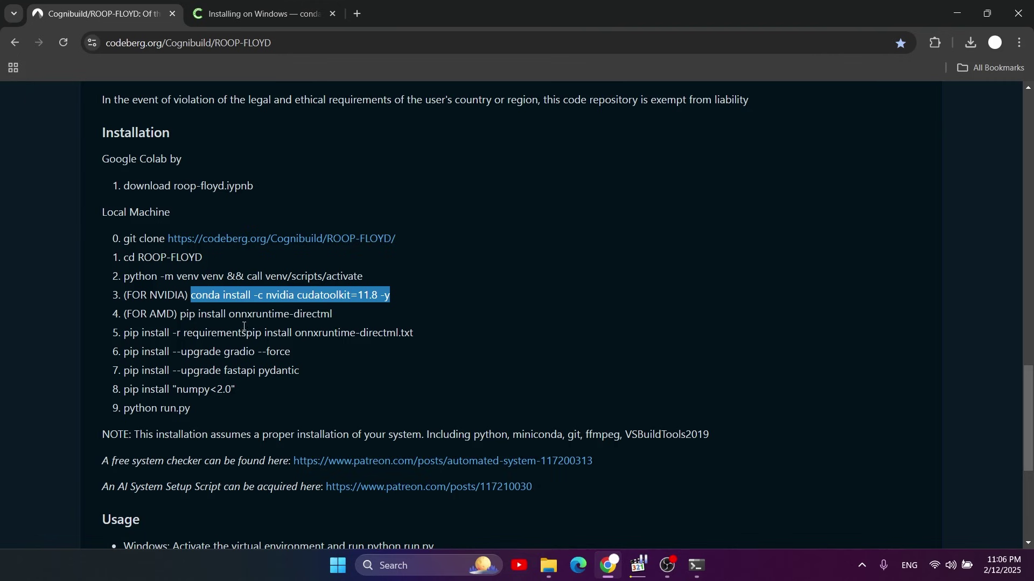
right_click(275, 305)
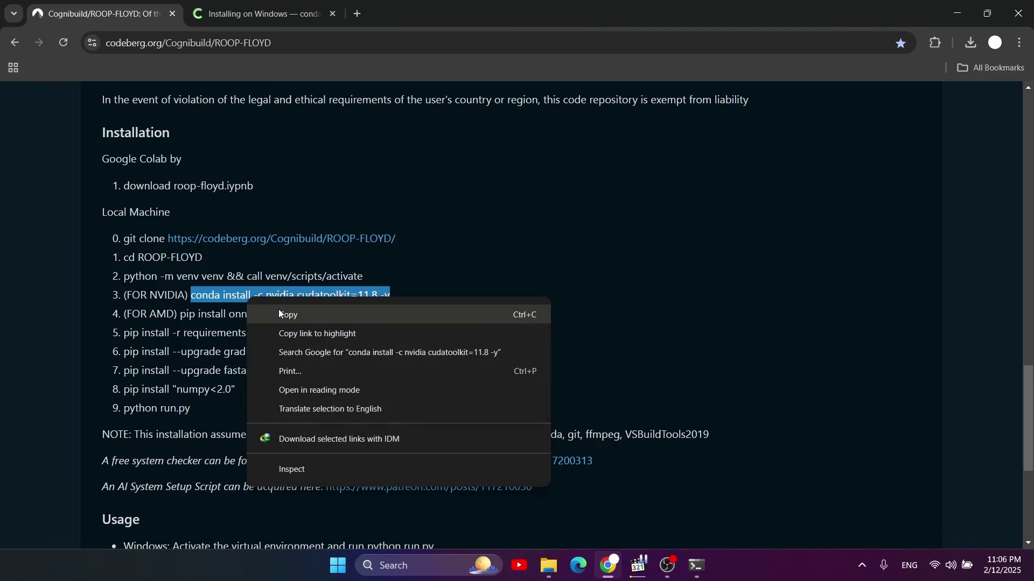
left_click(278, 315)
mouse_move(711, 553)
left_click(767, 494)
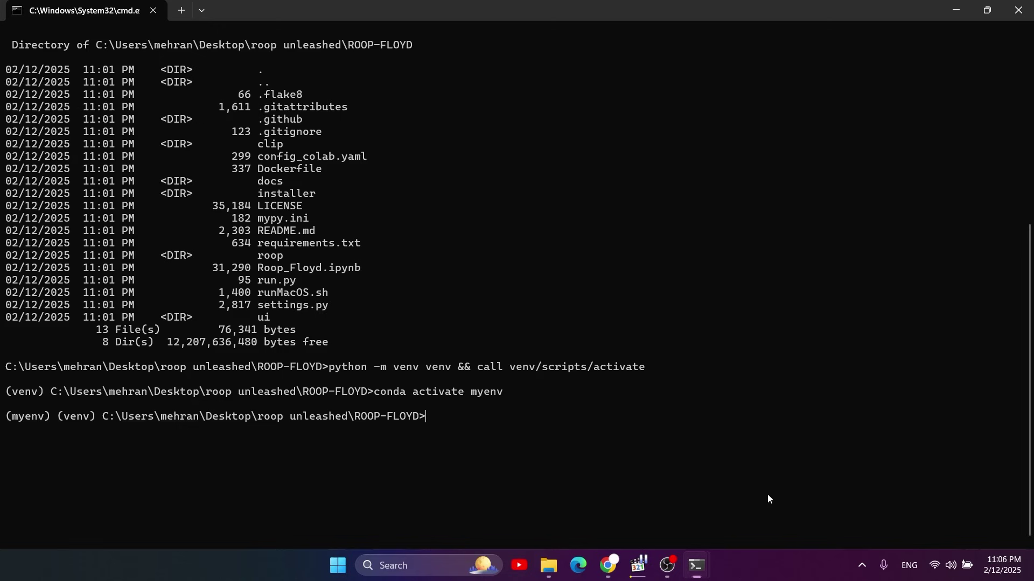
key("ctrl+v")
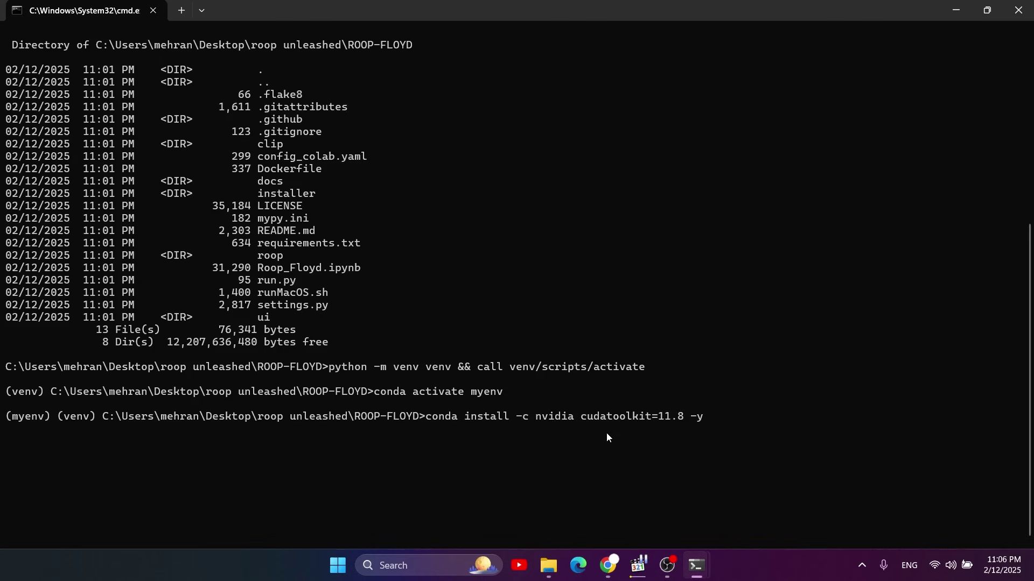
key("Return")
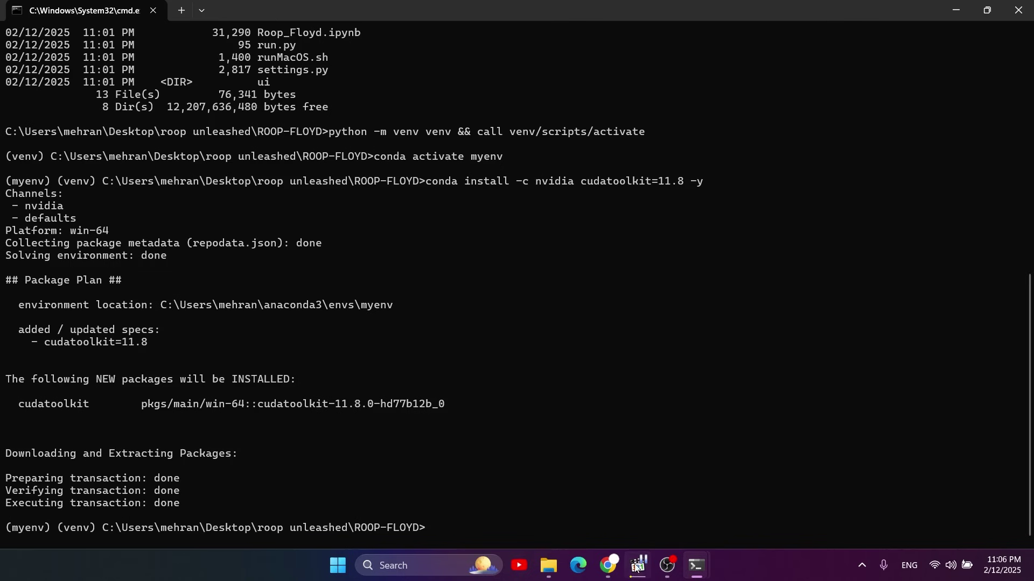
Switch to Chrome and enlarge the README's Local Machine installation commands for easier reading
left_click(607, 565)
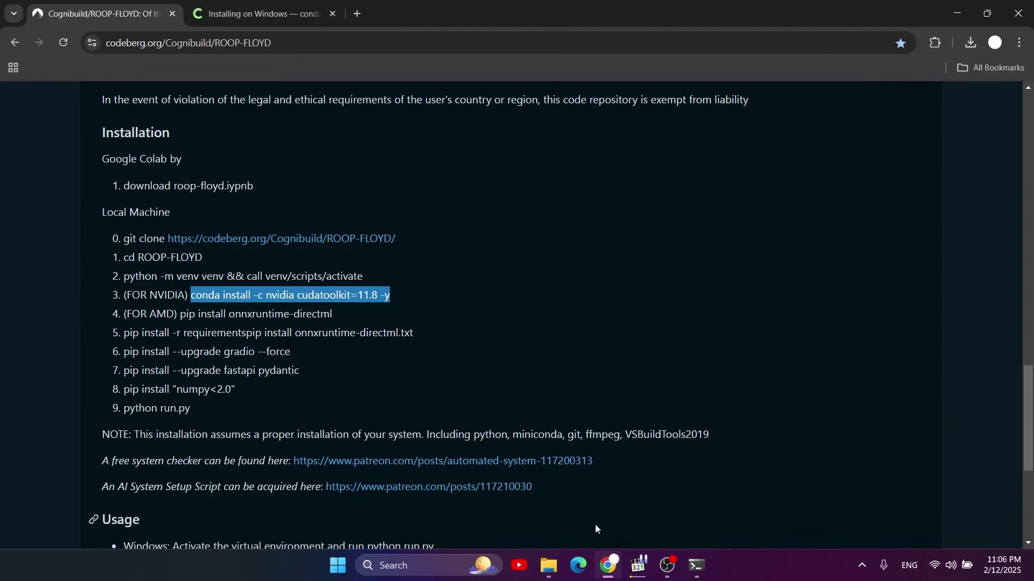
left_click(322, 350)
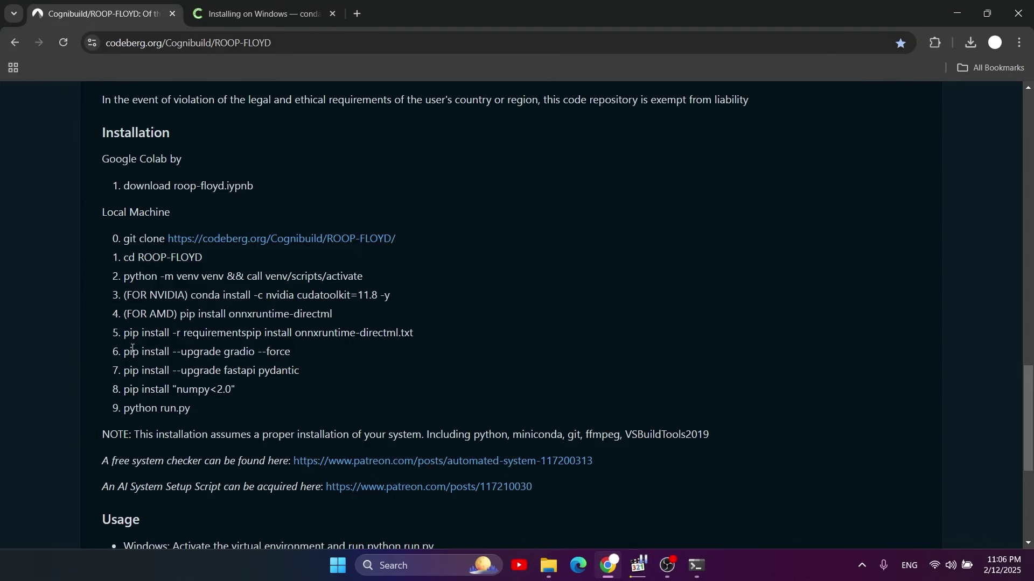
key("ctrl+plus")
key("ctrl+plus")
key("ctrl+plus")
scroll(216, 372, "down", 2)
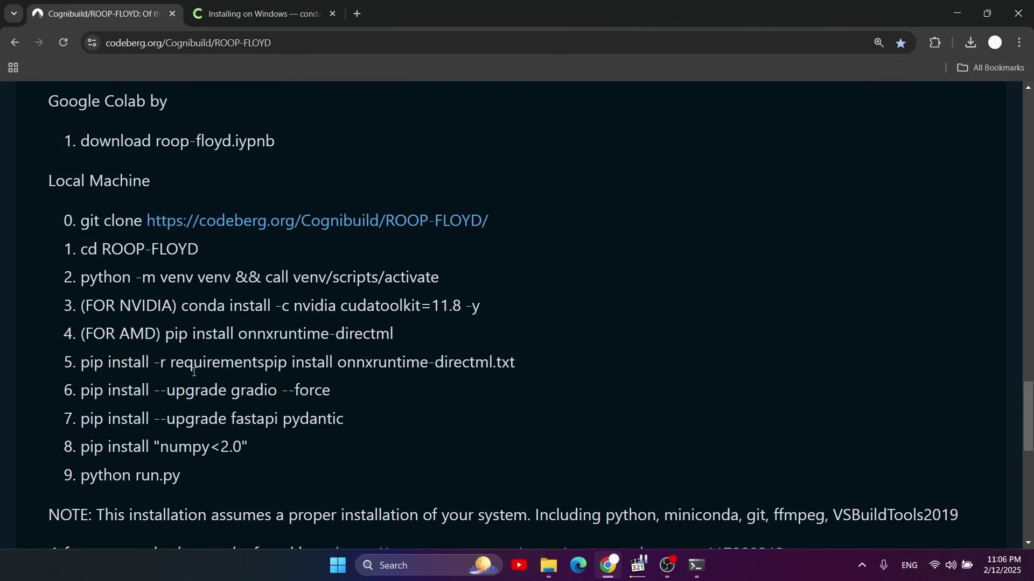
Open requirements.txt from the ROOP-FLOYD folder in File Explorer, examine its listed packages and close the file
mouse_move(548, 566)
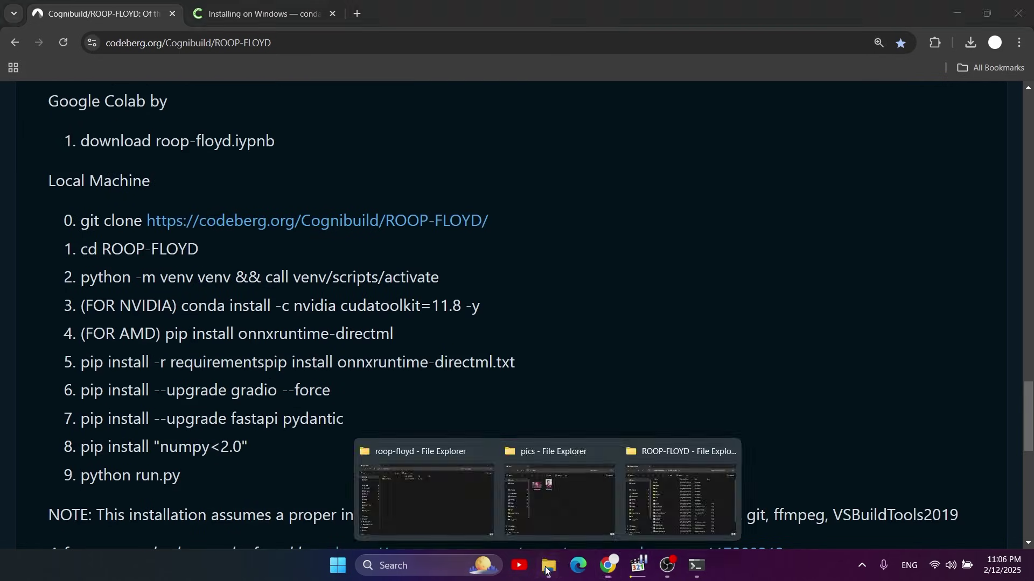
left_click(660, 492)
scroll(373, 323, "down", 2)
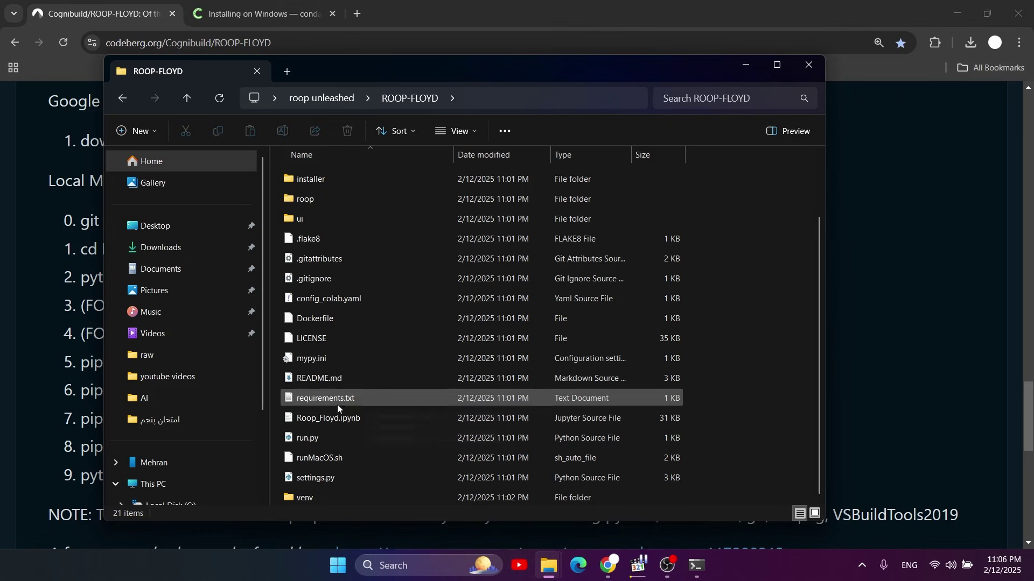
left_click(376, 397)
double_click(375, 397)
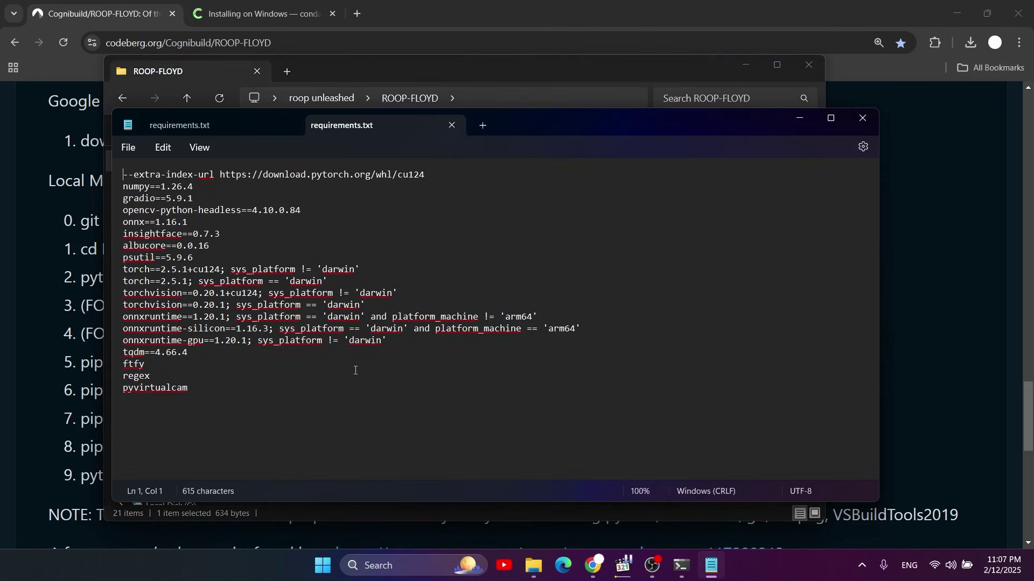
key("ctrl+a")
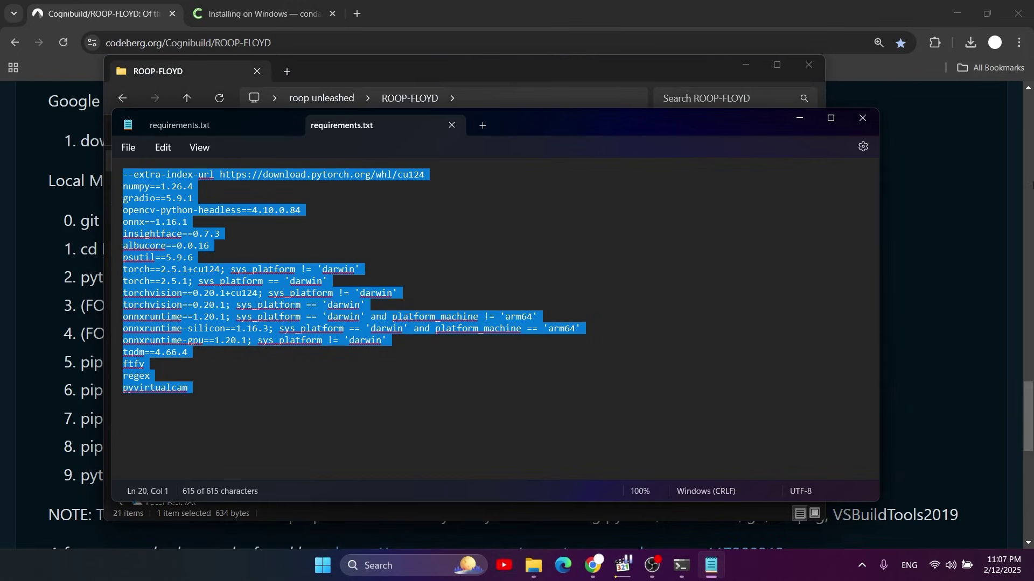
left_click(864, 117)
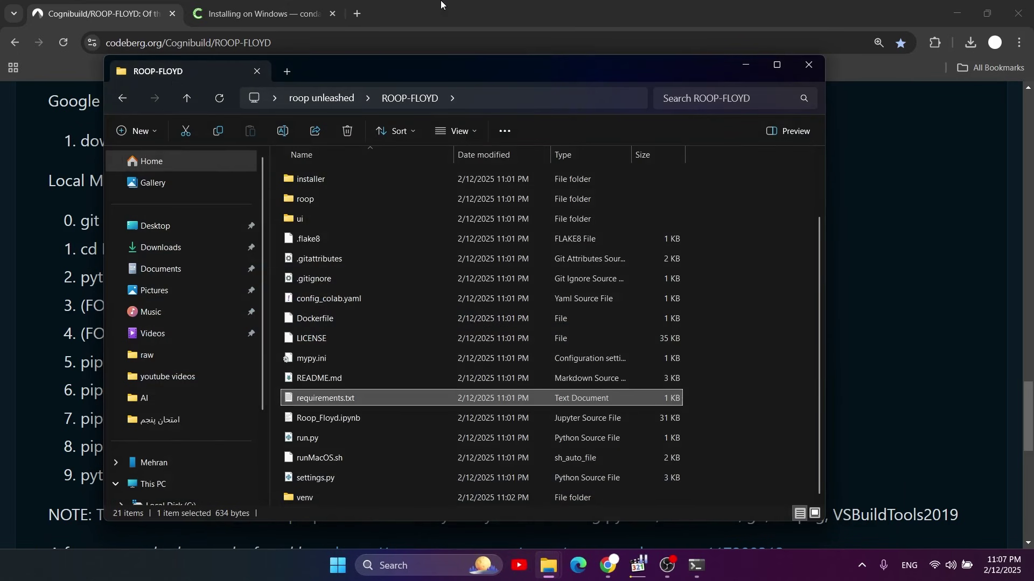
Copy "pip install -r requirements" from the README and run it as "pip install -r requirements.txt" in the ROOP-FLOYD command prompt
left_click(442, 7)
left_click_drag(264, 362, 82, 366)
key("ctrl+c")
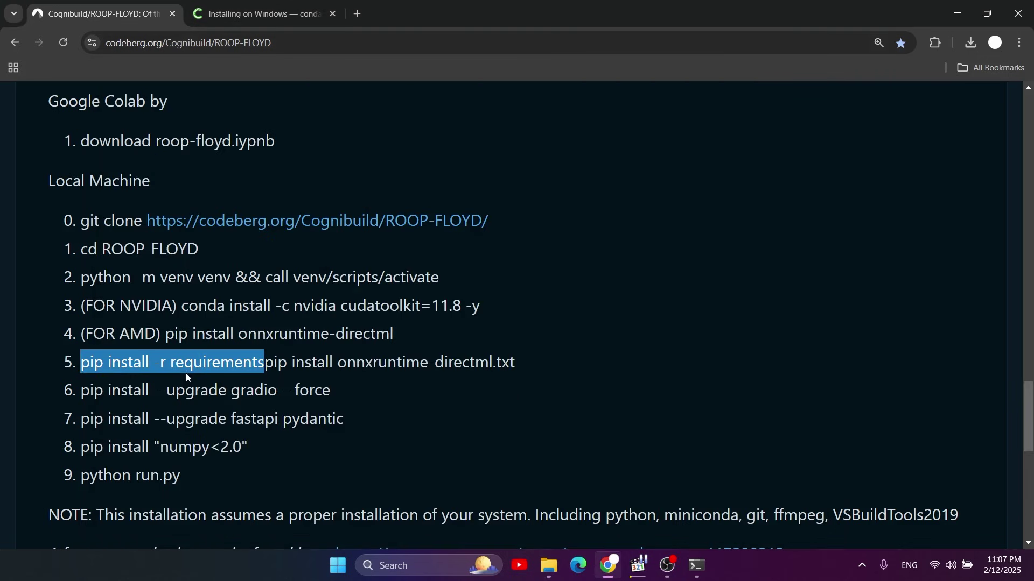
mouse_move(696, 565)
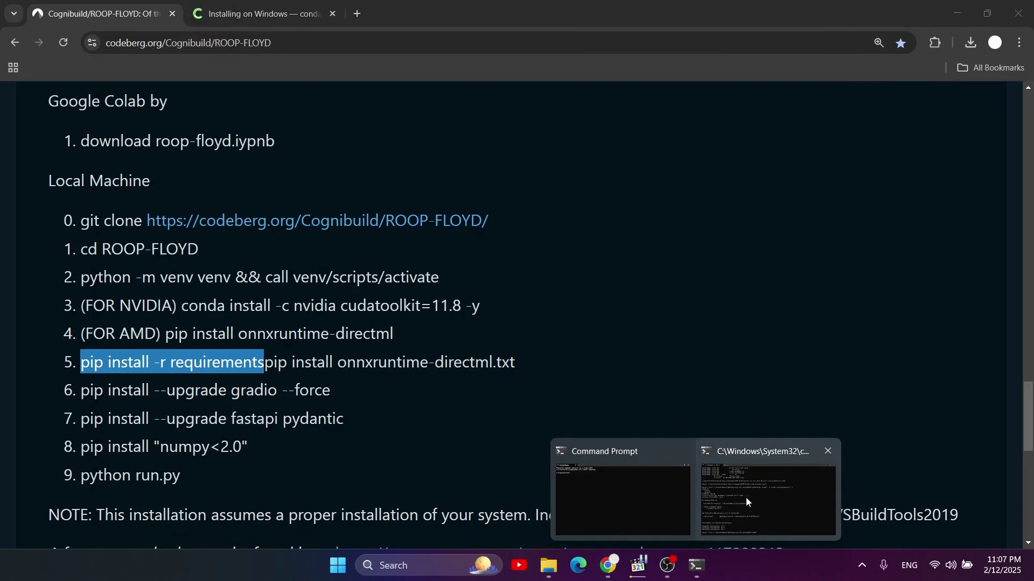
left_click(745, 496)
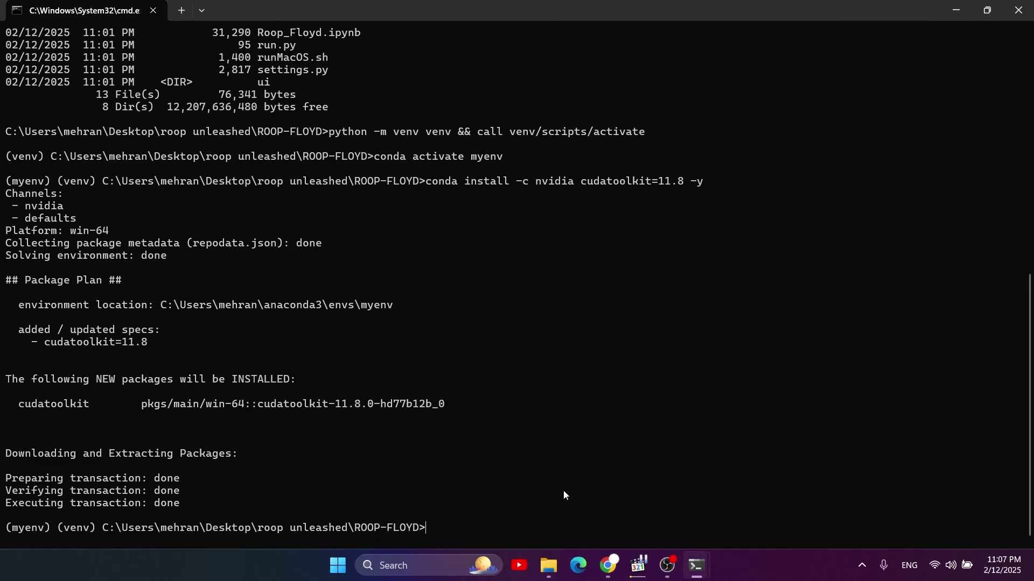
key("ctrl+v")
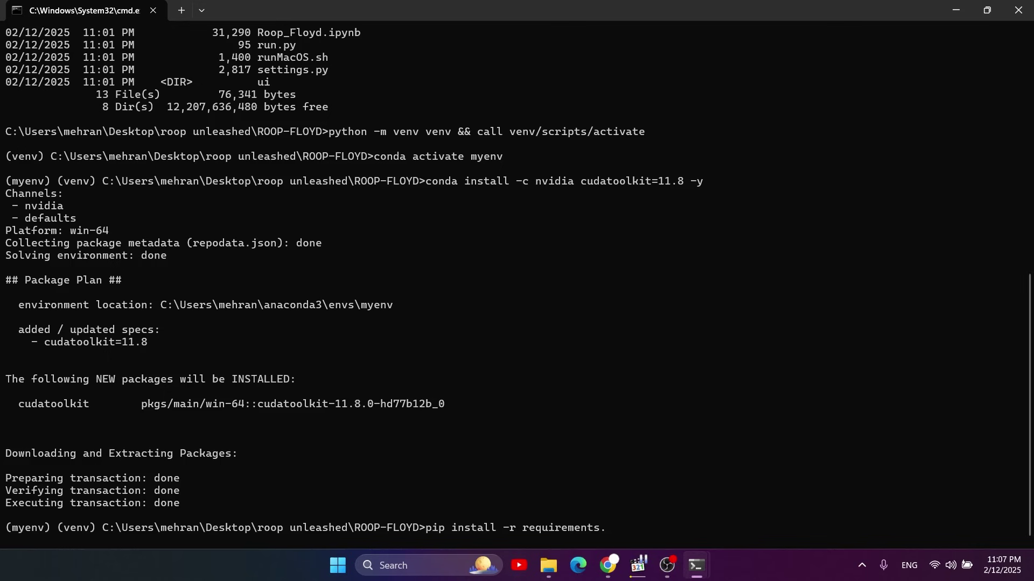
type(".txt")
key("Return")
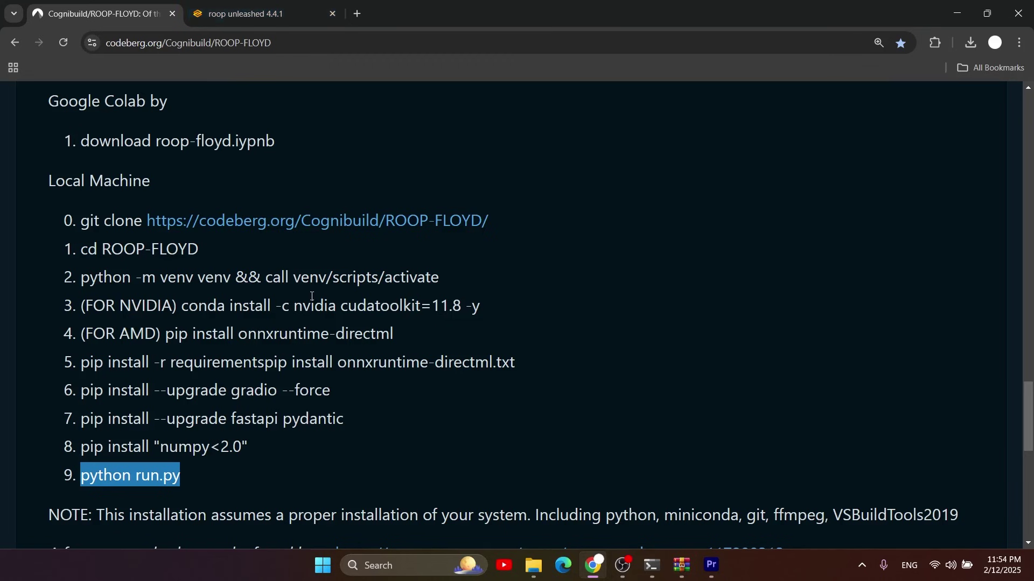
Highlight "pip install -r requirements" in command 5 of the README's Local Machine list
left_click(264, 365)
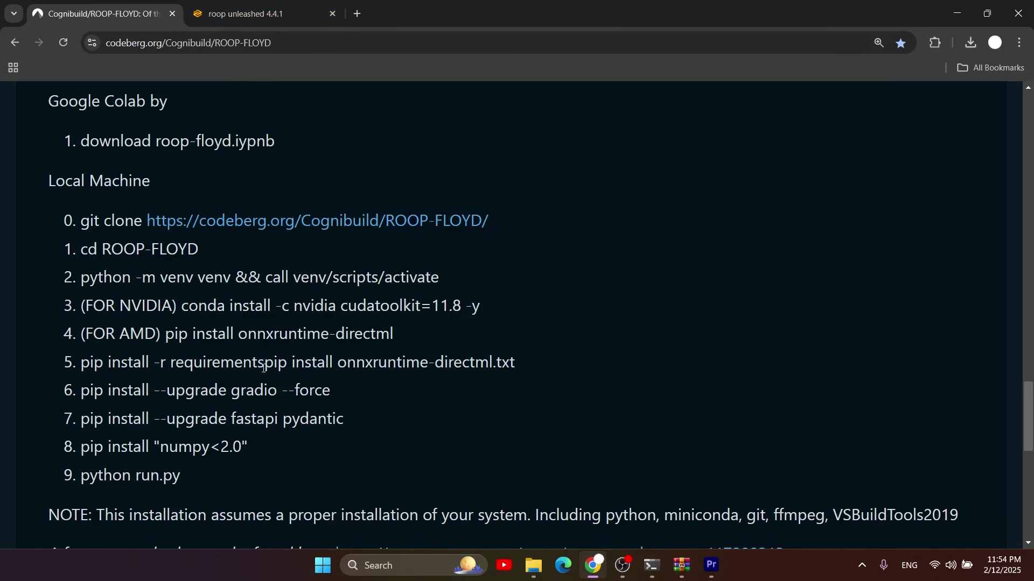
double_click(264, 365)
left_click(261, 365)
left_click_drag(262, 365, 82, 365)
left_click(265, 365)
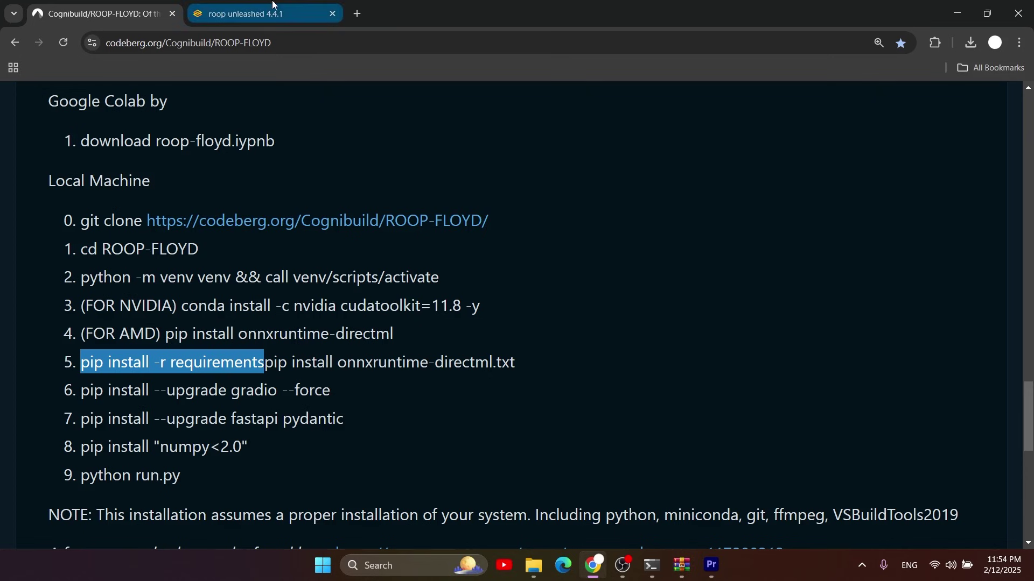
Search Google for "vs code build tools 2022" in a new browser tab and open the Visual Studio downloads page
left_click(357, 14)
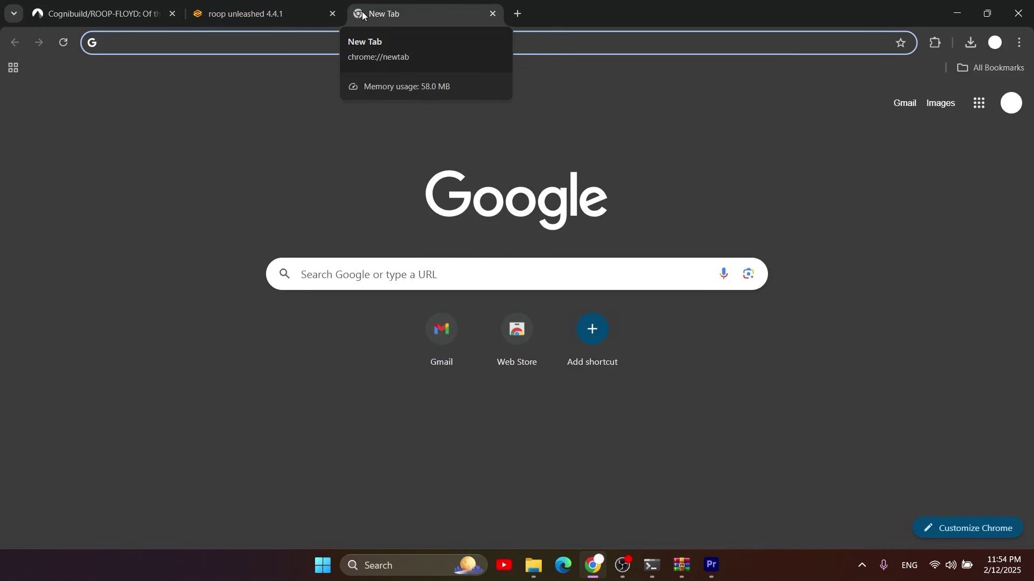
type("vs")
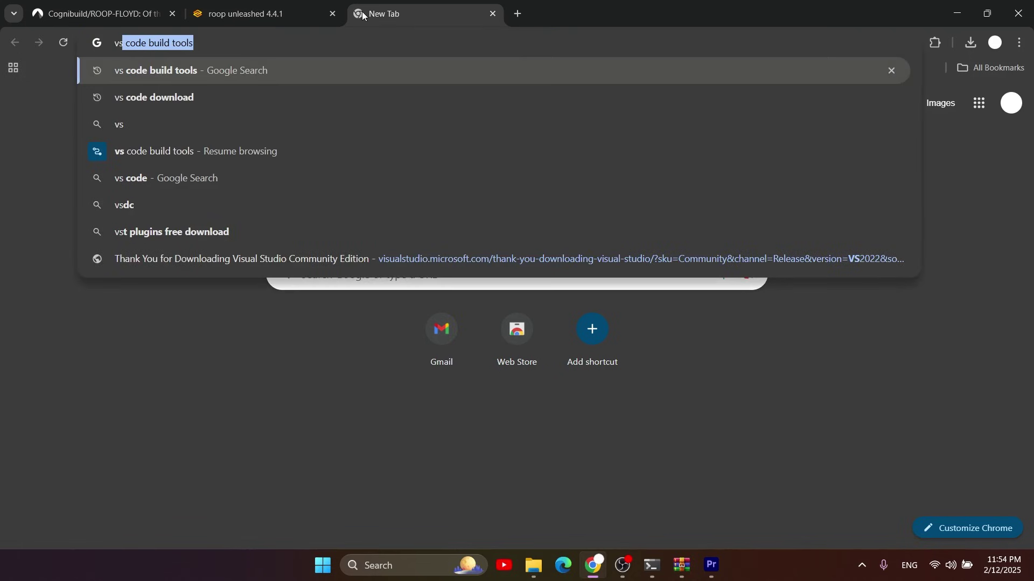
key("Right")
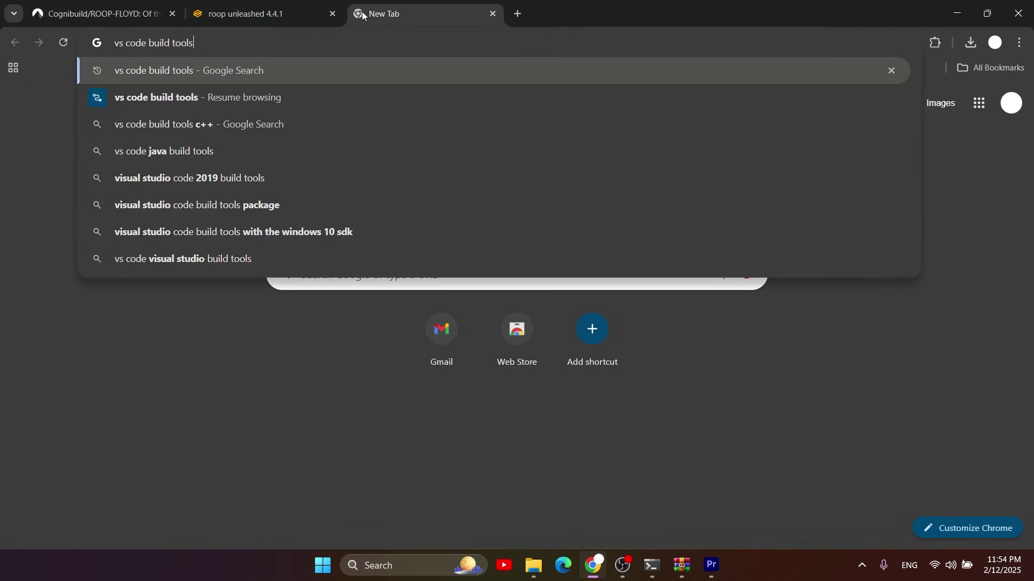
type("2022")
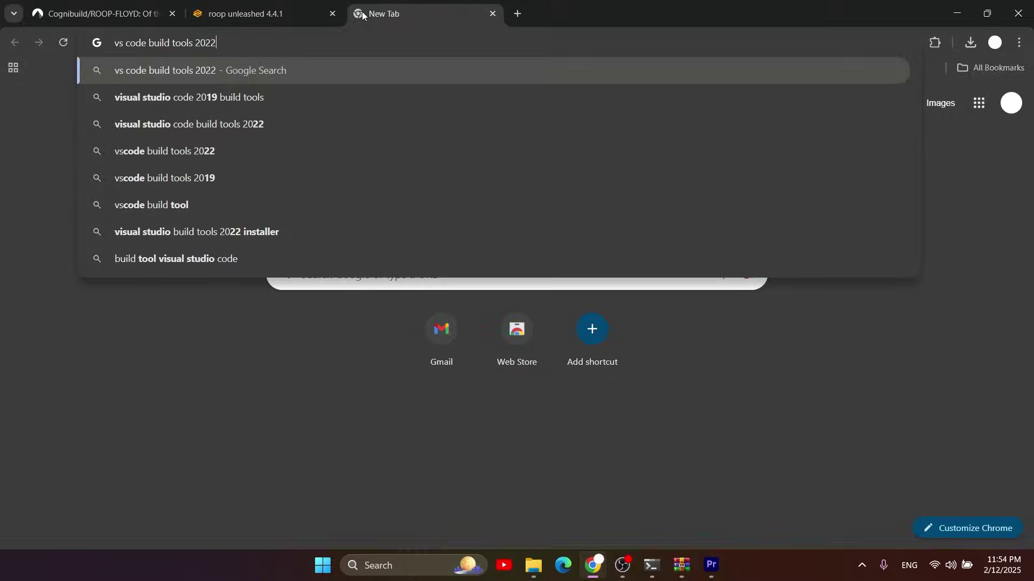
key("Return")
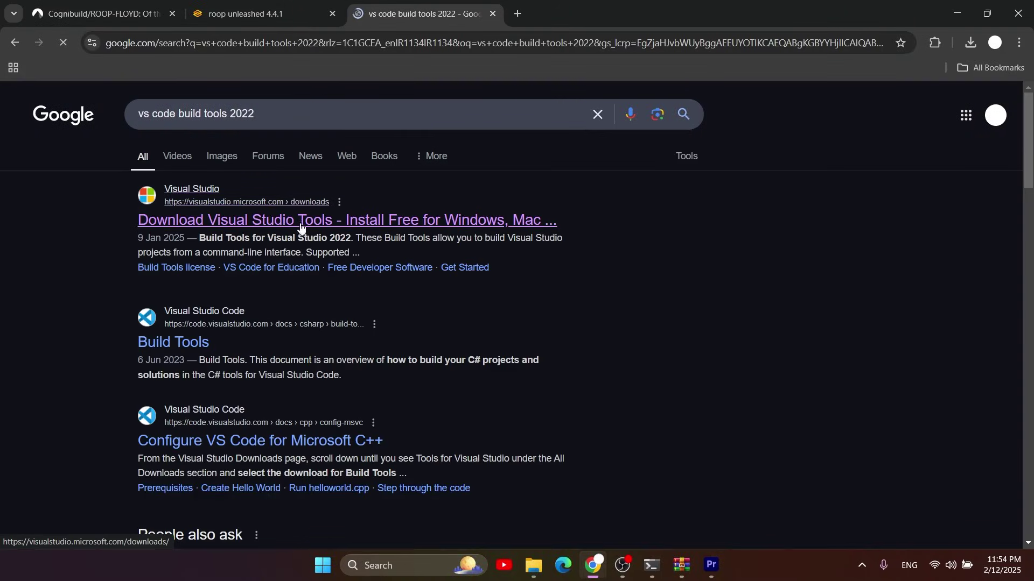
left_click(312, 229)
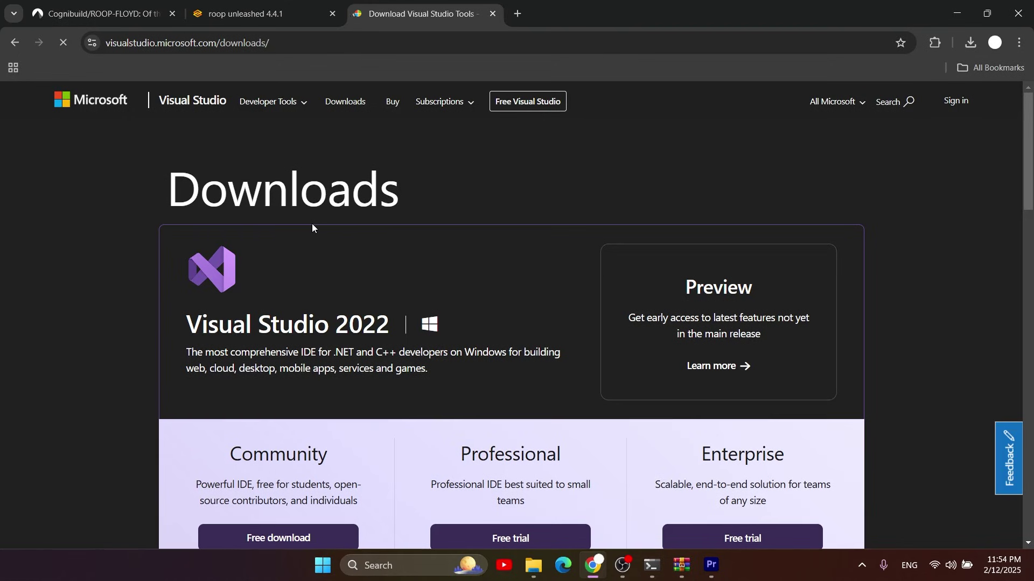
Try to download the Visual Studio 2022 Community installer, adding the duplicate with a numbered file name
scroll(311, 253, "down", 4)
scroll(311, 276, "down", 2)
left_click(334, 271)
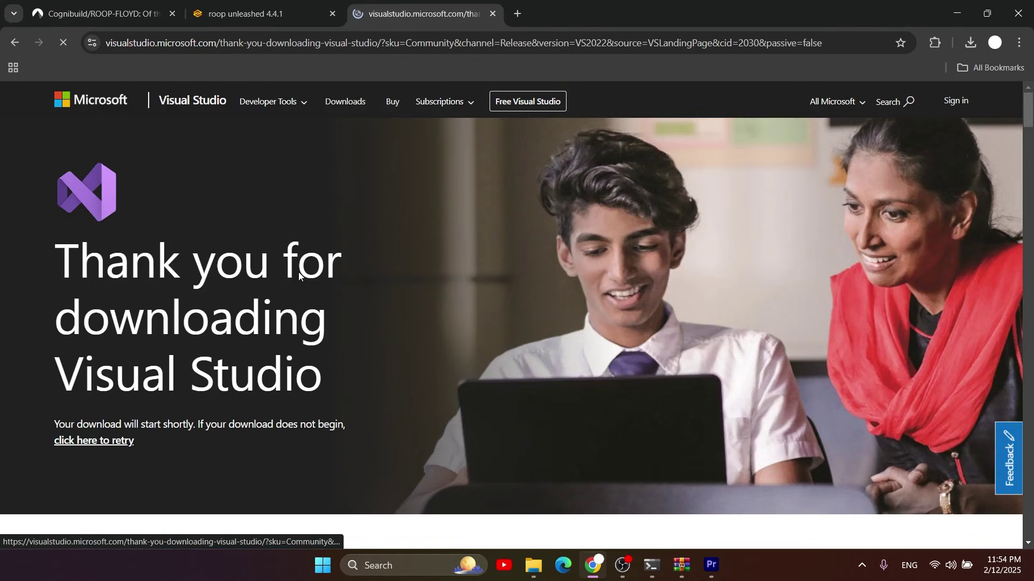
scroll(356, 265, "down", 5)
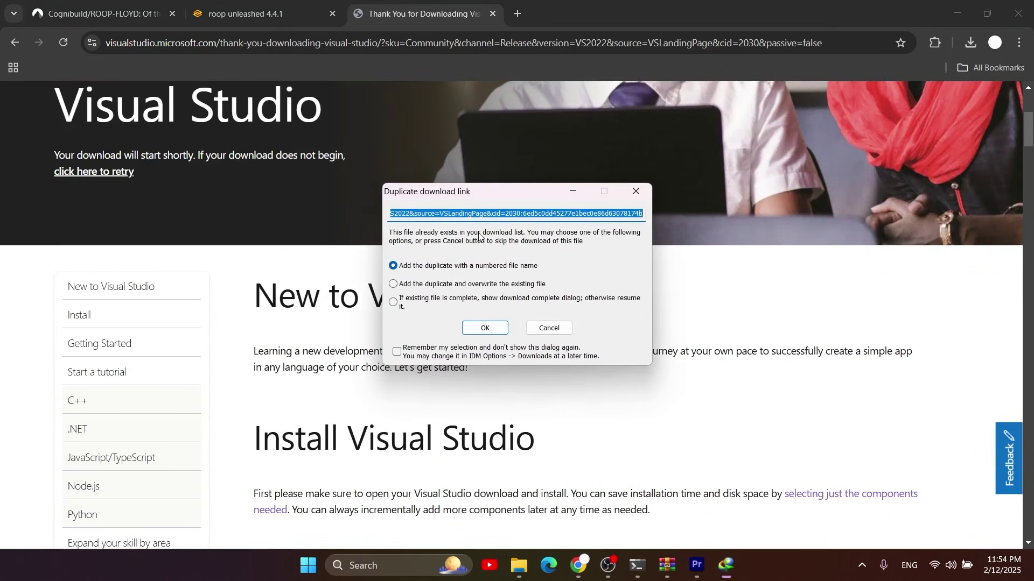
left_click(489, 328)
left_click(525, 339)
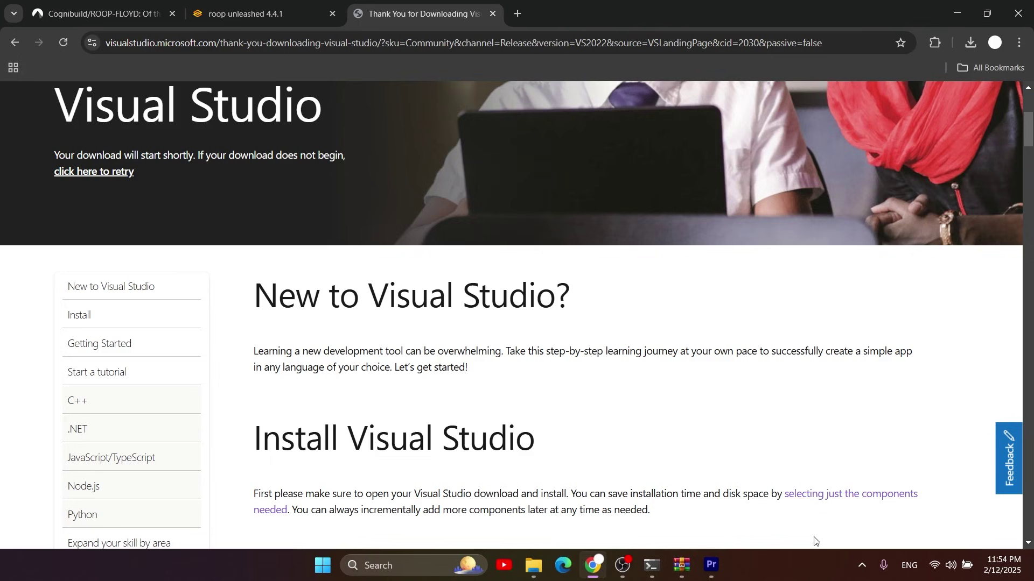
Switch to Internet Download Manager, launch the already downloaded VisualStudioSetup_2.exe and close the download manager
left_click(861, 565)
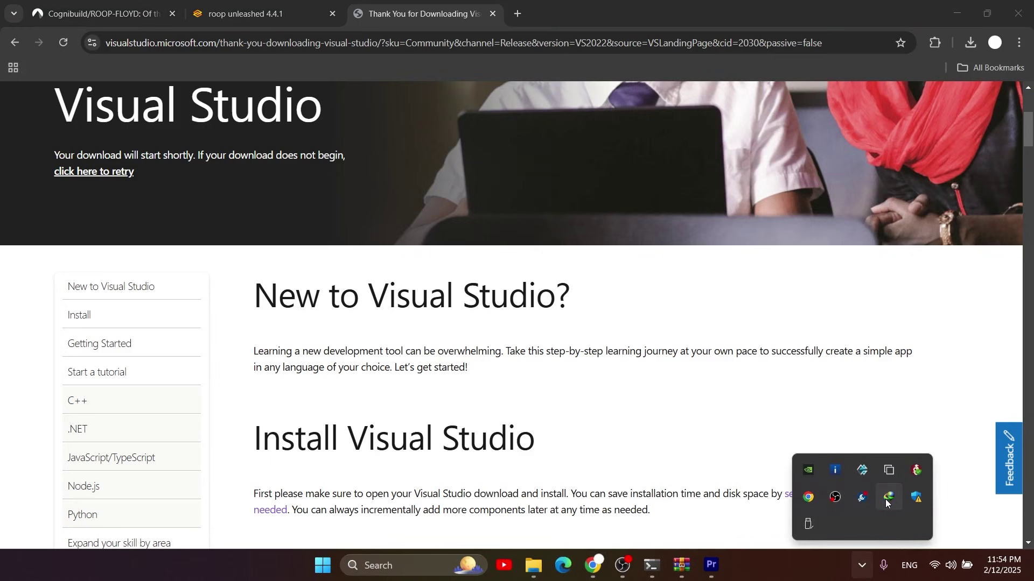
left_click(887, 501)
double_click(399, 463)
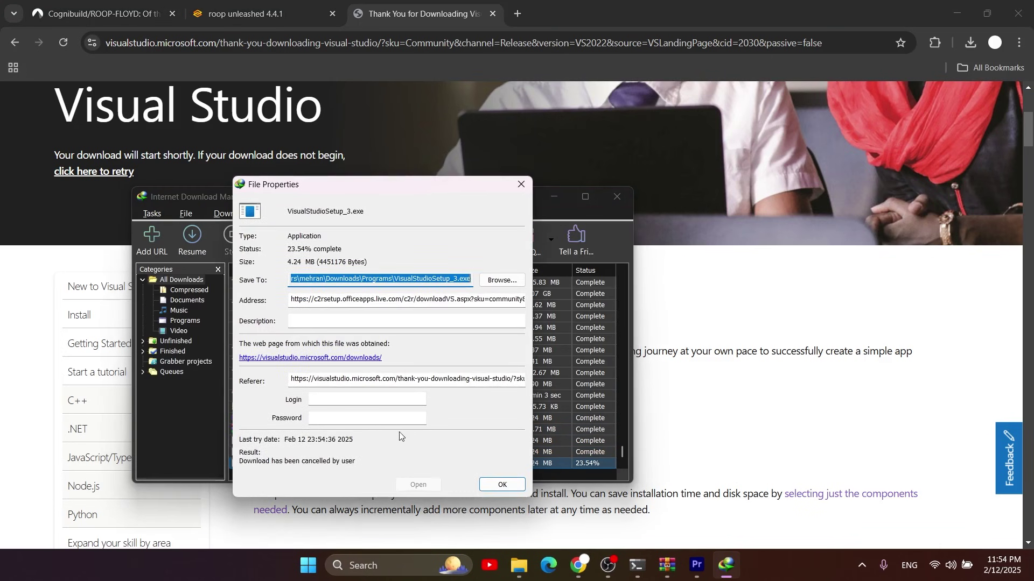
left_click(488, 483)
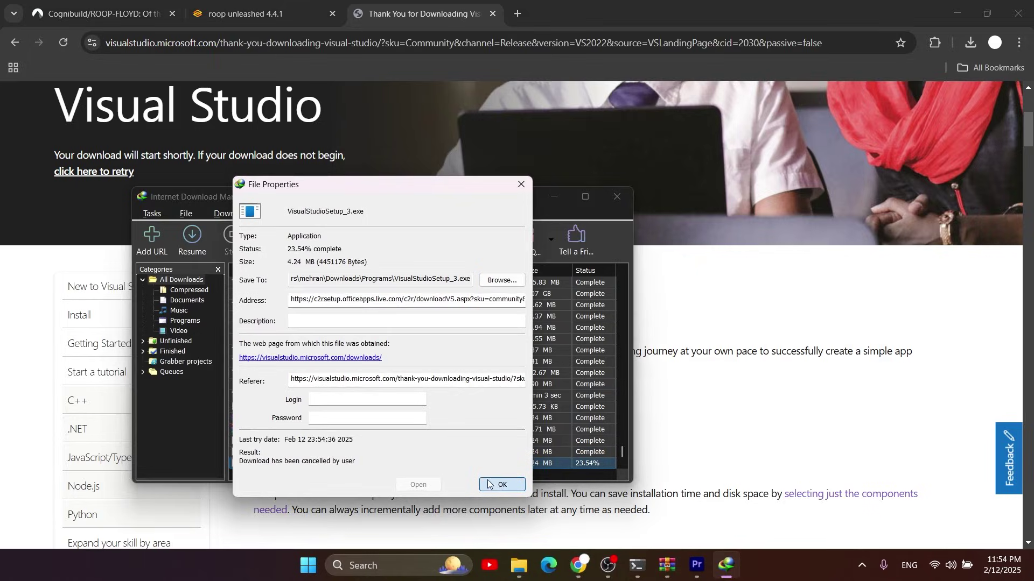
double_click(399, 452)
left_click(419, 464)
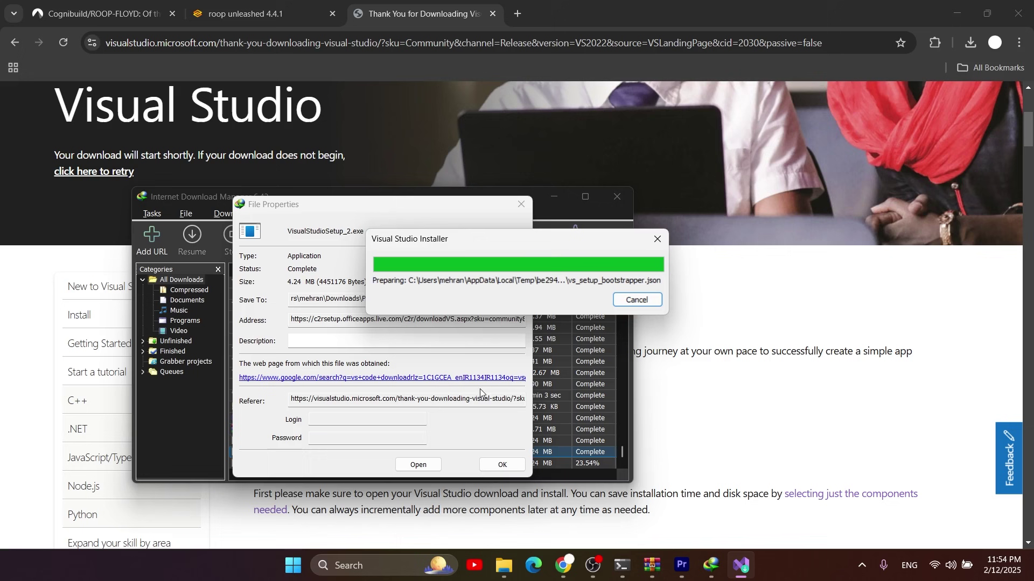
left_click(520, 204)
left_click(613, 200)
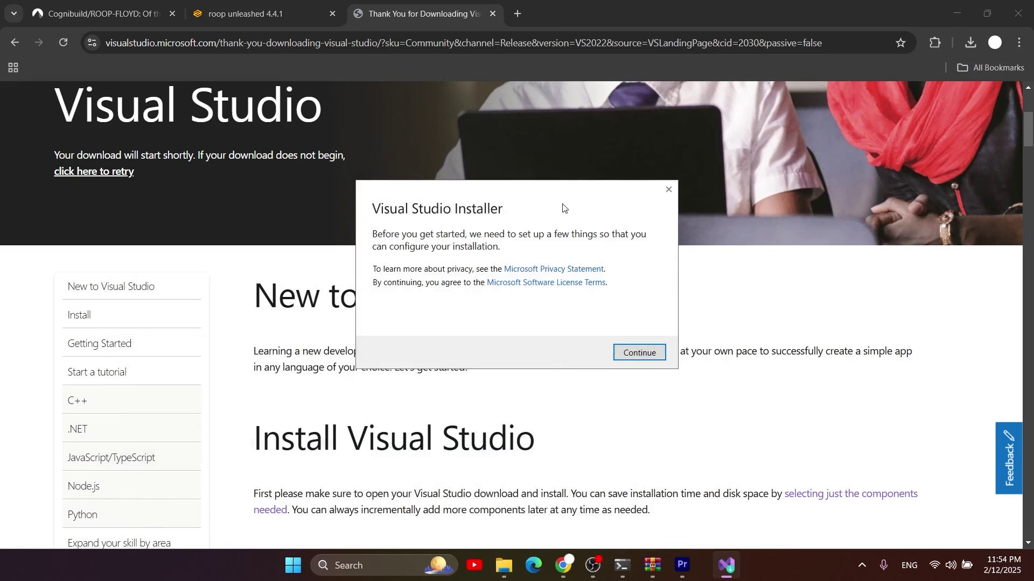
Continue the Visual Studio Installer setup, view the Visual Studio Community 2022 workloads full screen and close the selection without installing anything
left_click(639, 352)
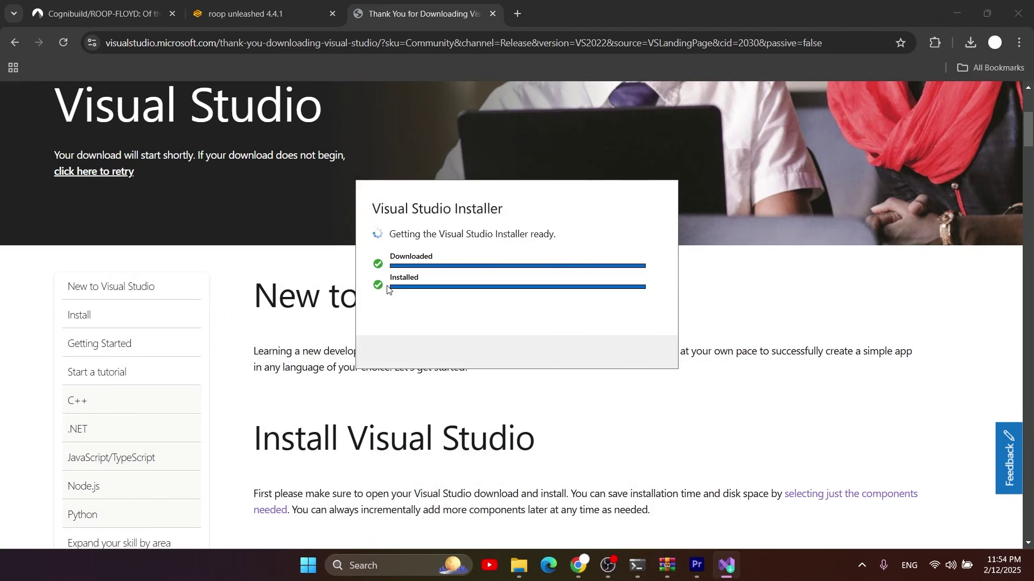
left_click(97, 13)
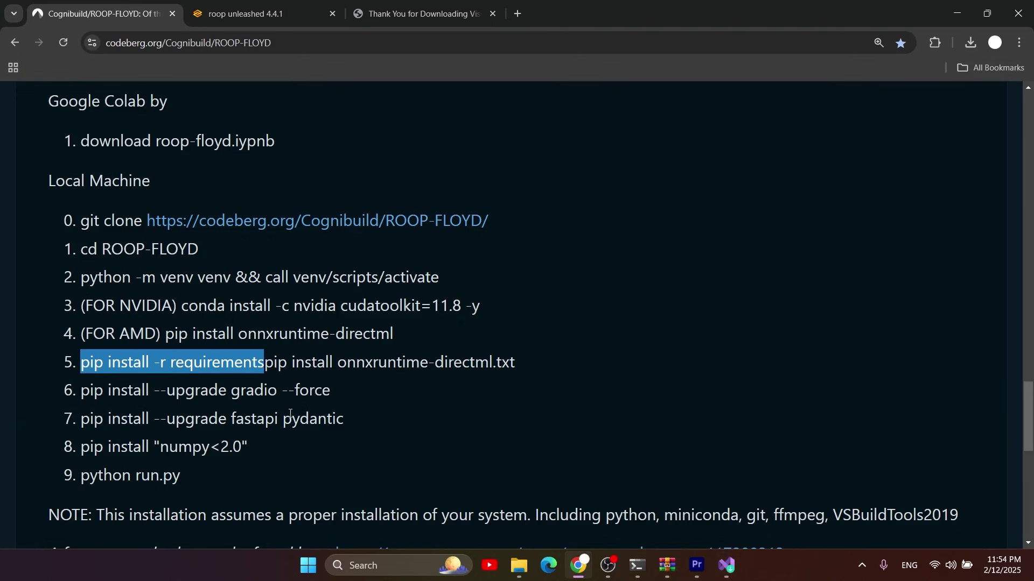
left_click(420, 14)
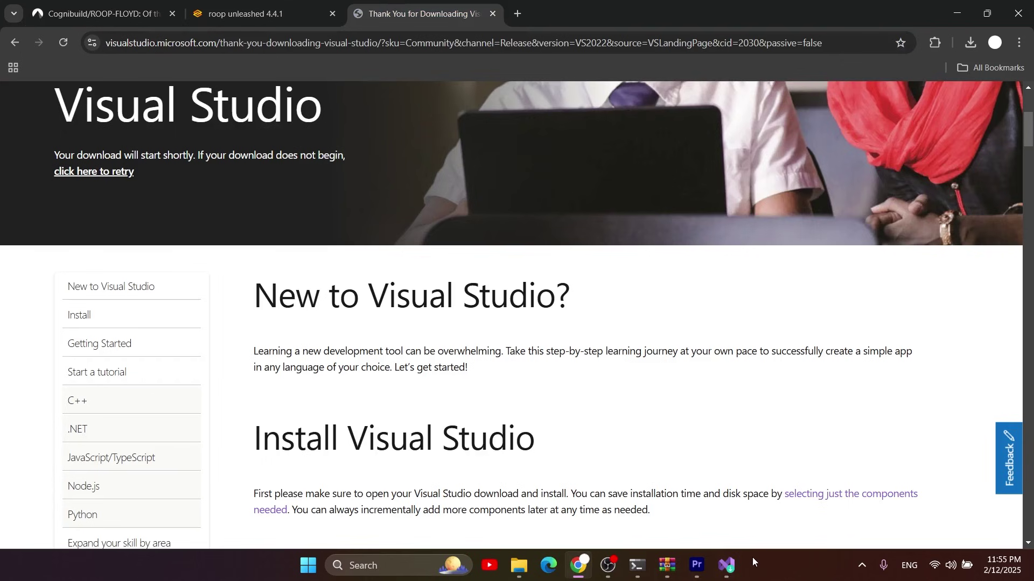
left_click(727, 565)
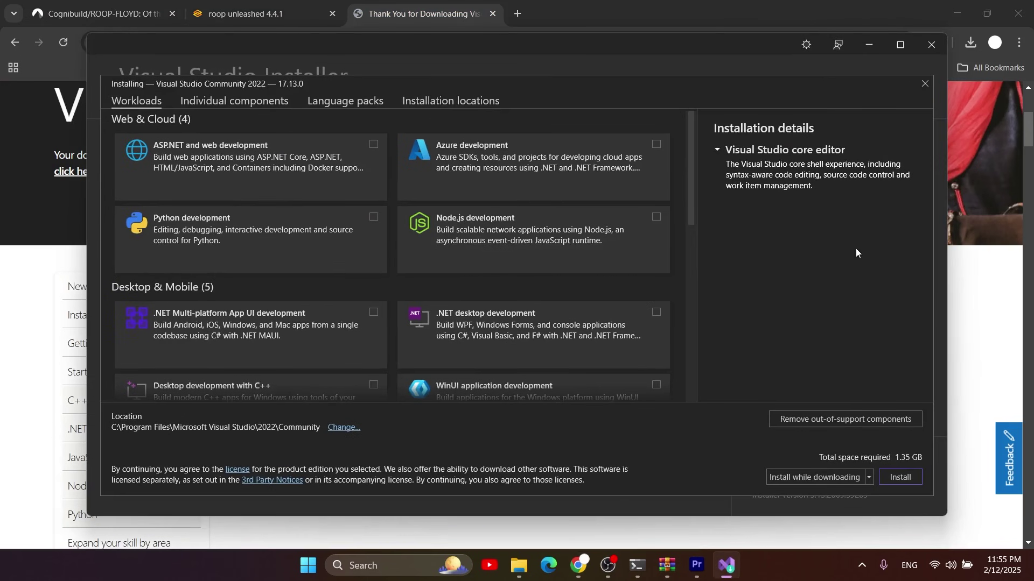
left_click(900, 44)
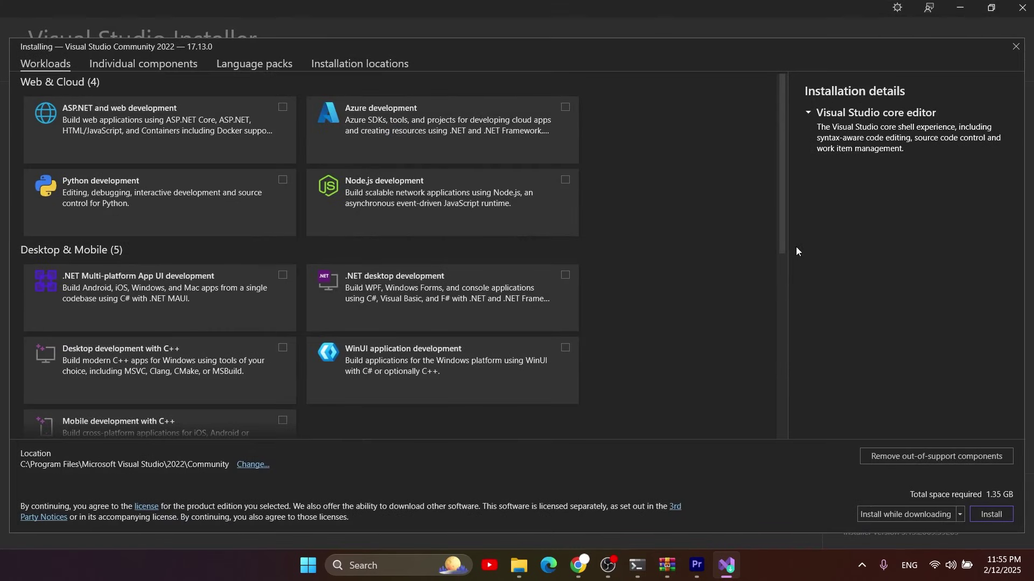
left_click(943, 328)
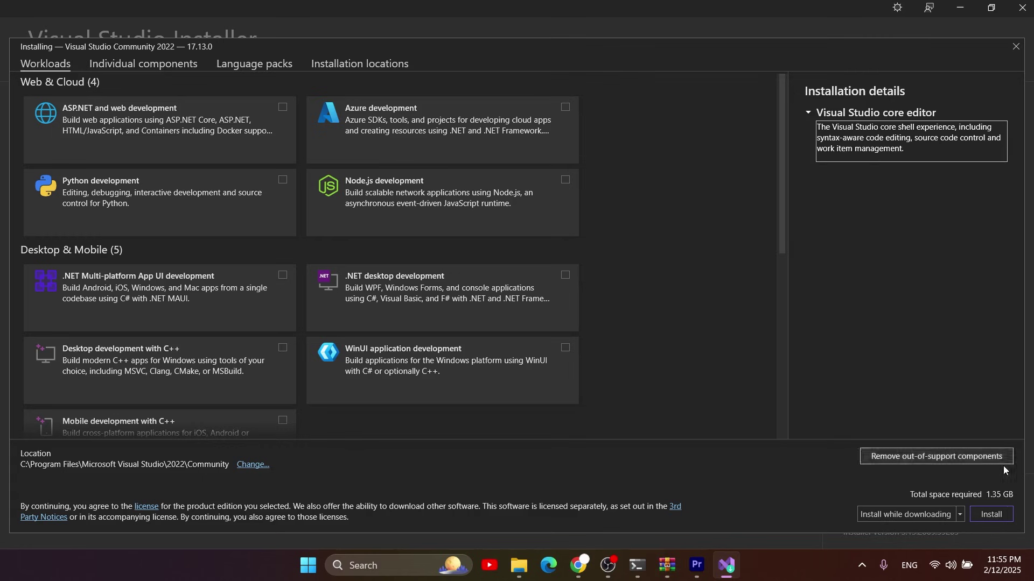
left_click(1019, 52)
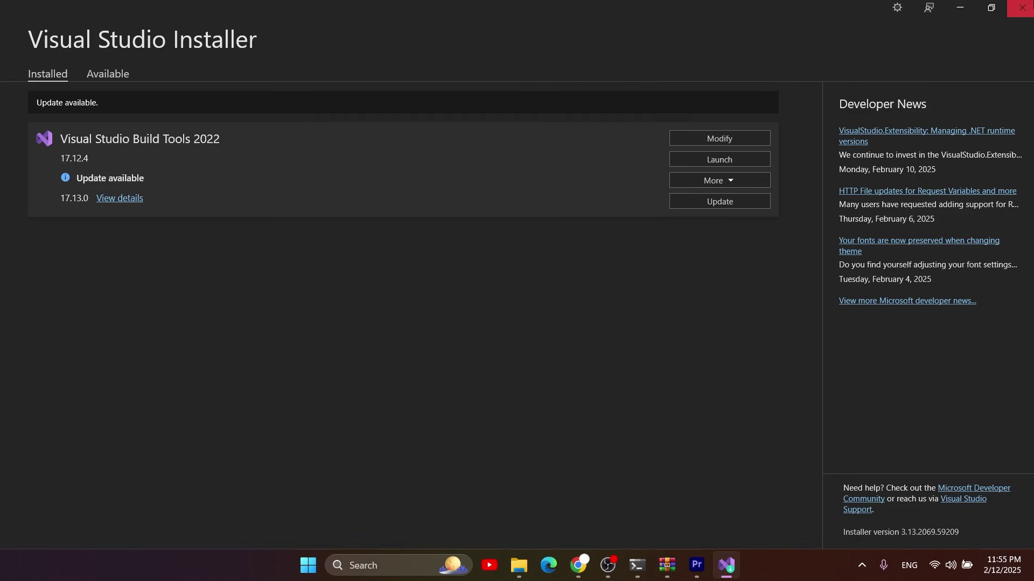
Switch to Chrome and return to the Local Machine installation commands in the ROOP-FLOYD README
left_click(571, 573)
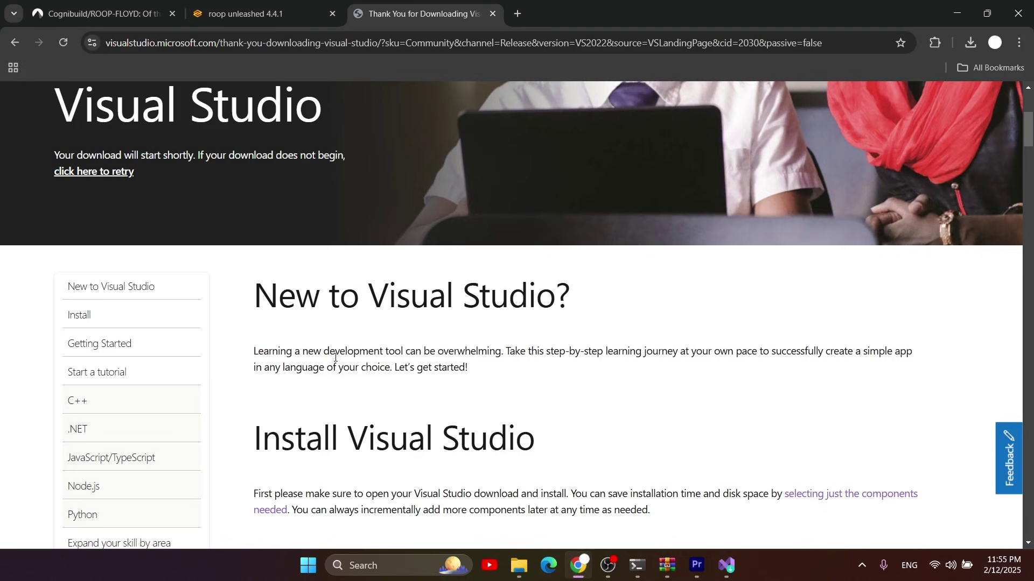
left_click(97, 13)
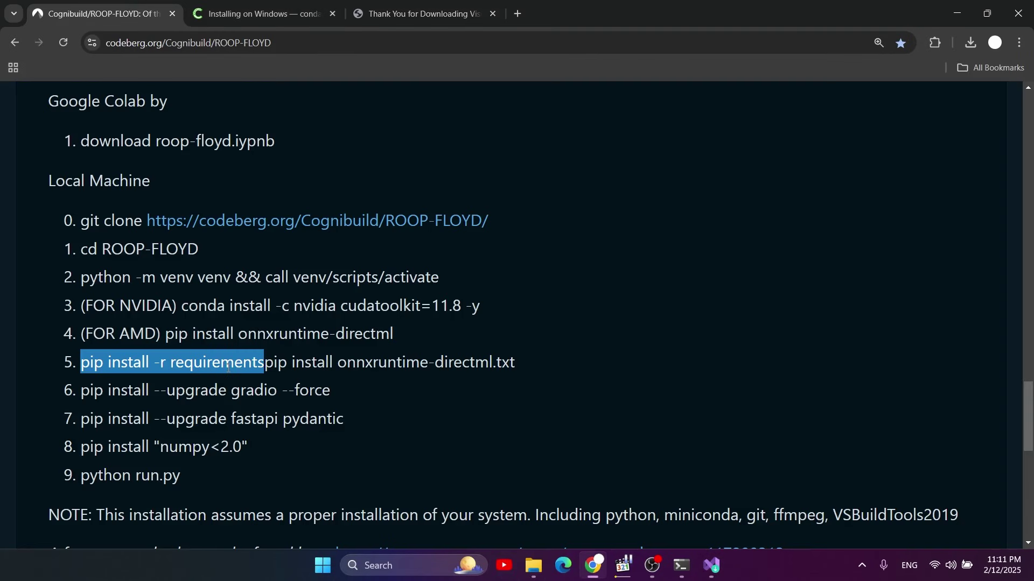
right_click(228, 368)
left_click(275, 204)
left_click(364, 400)
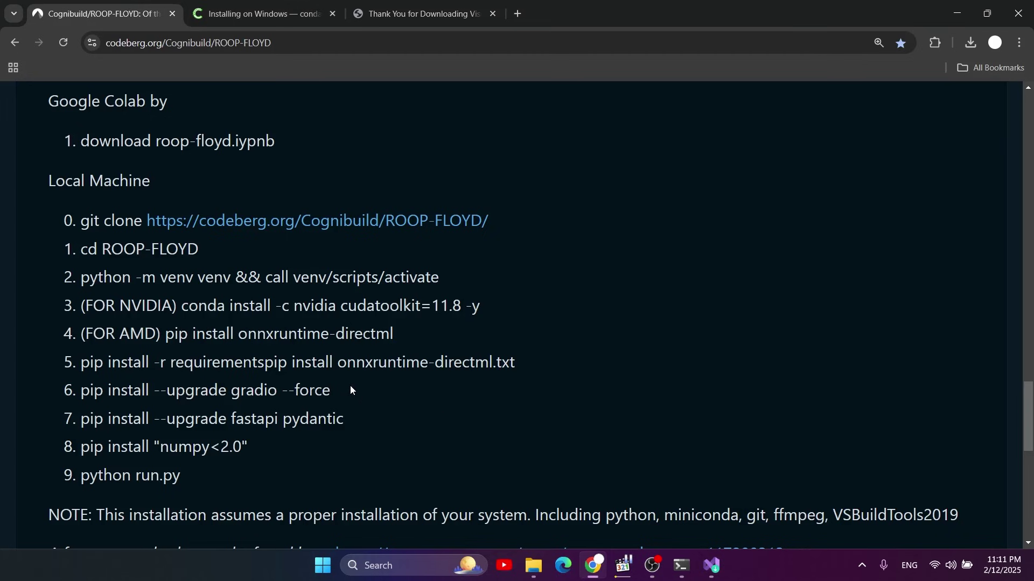
Copy "pip install --upgrade gradio --force" from the README and run it in the ROOP-FLOYD command prompt
left_click_drag(350, 388, 78, 389)
key("ctrl+c")
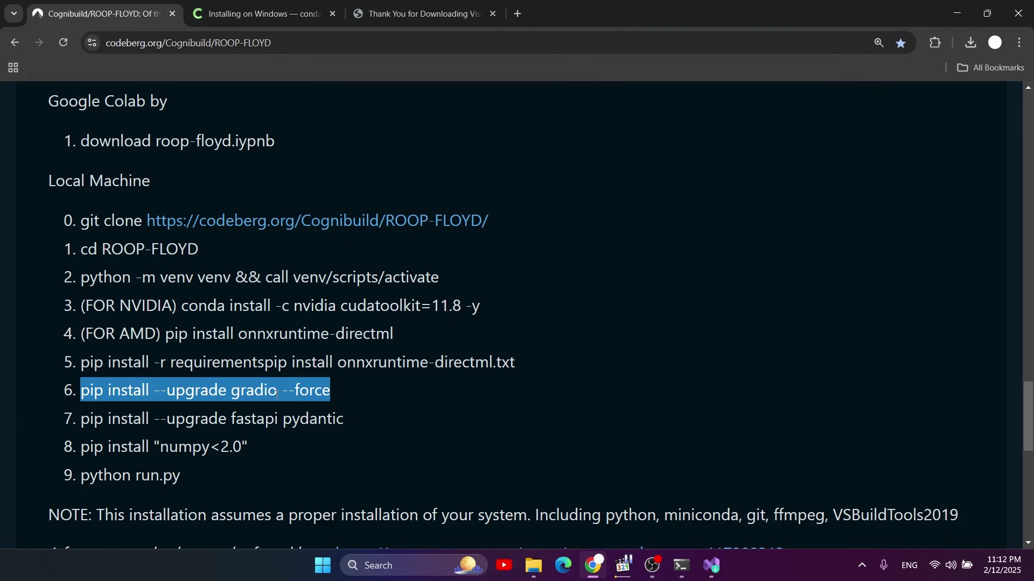
left_click(681, 565)
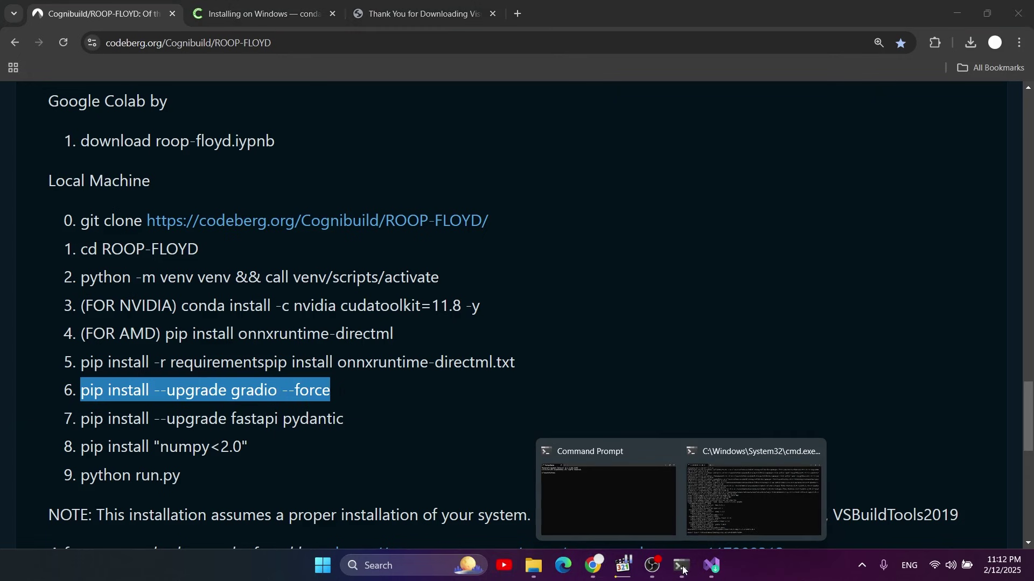
left_click(724, 499)
key("ctrl+v")
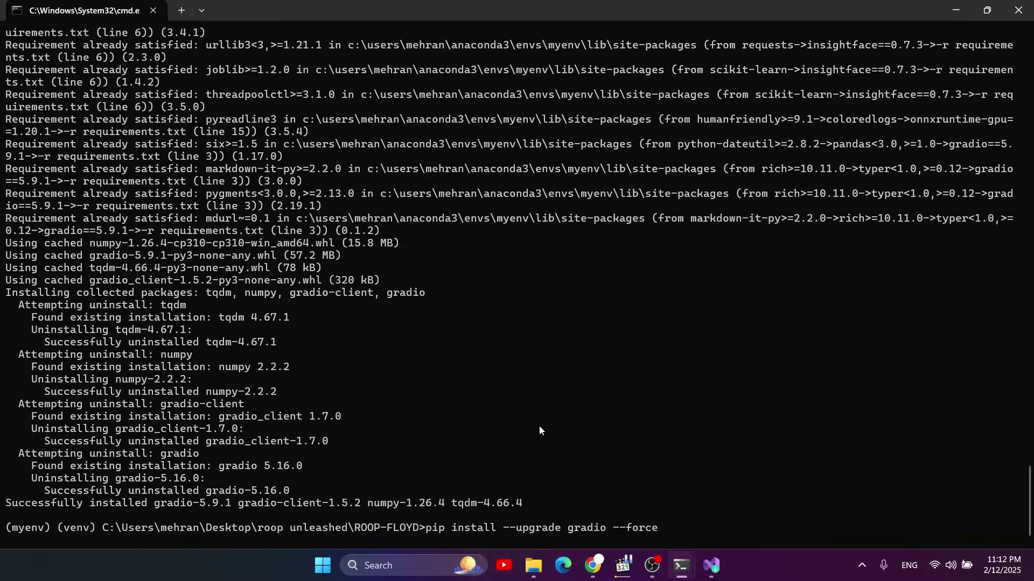
key("Return")
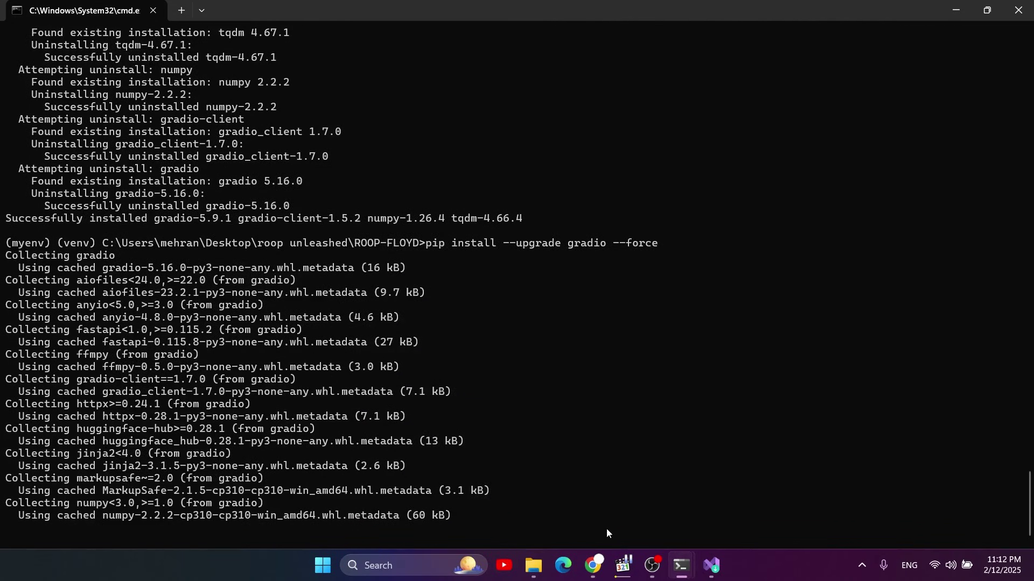
Switch to the README in Chrome, copy "pip install --upgrade fastapi pydantic" and return to the ROOP-FLOYD command prompt
left_click(592, 568)
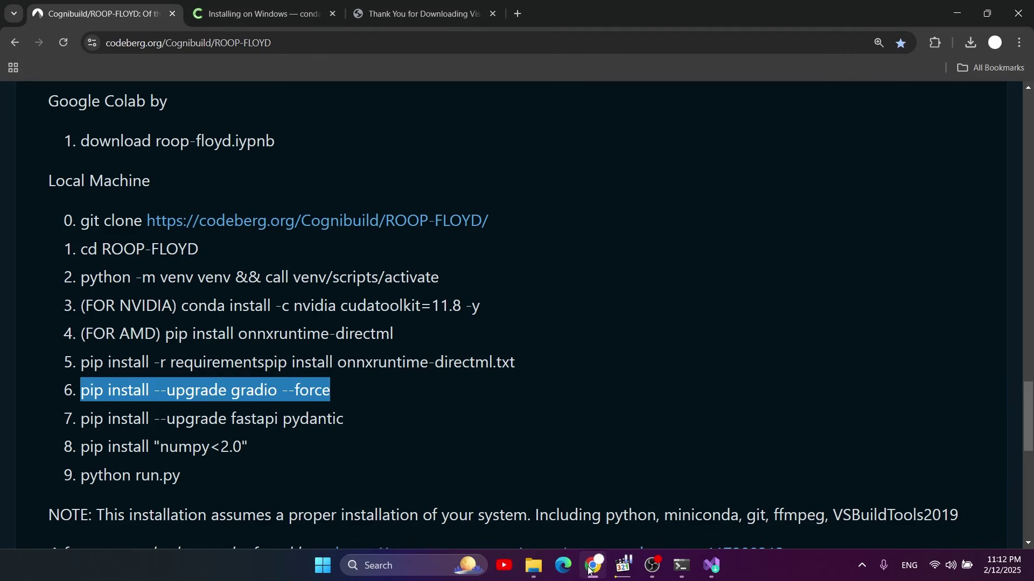
left_click_drag(358, 418, 81, 415)
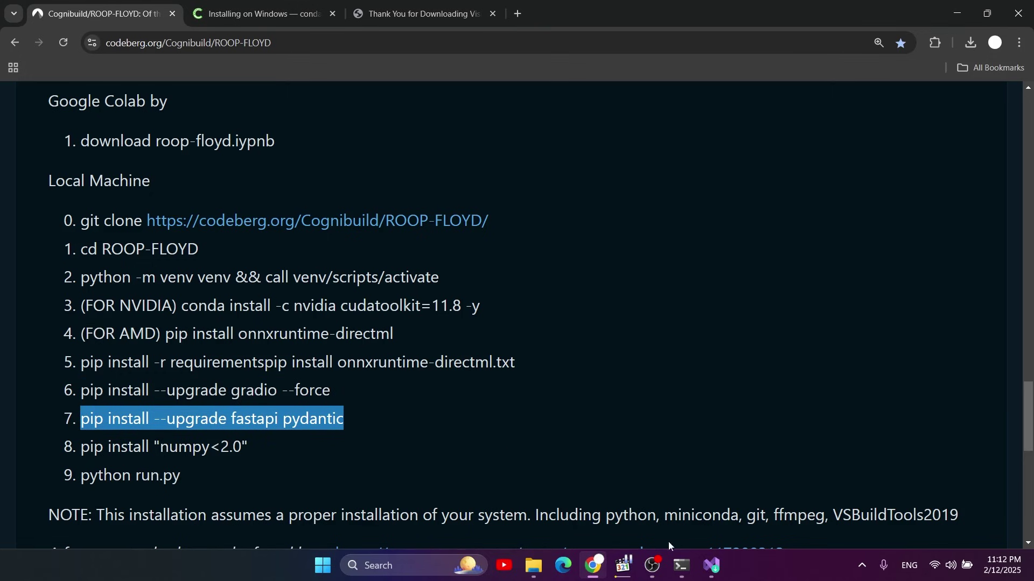
left_click(716, 512)
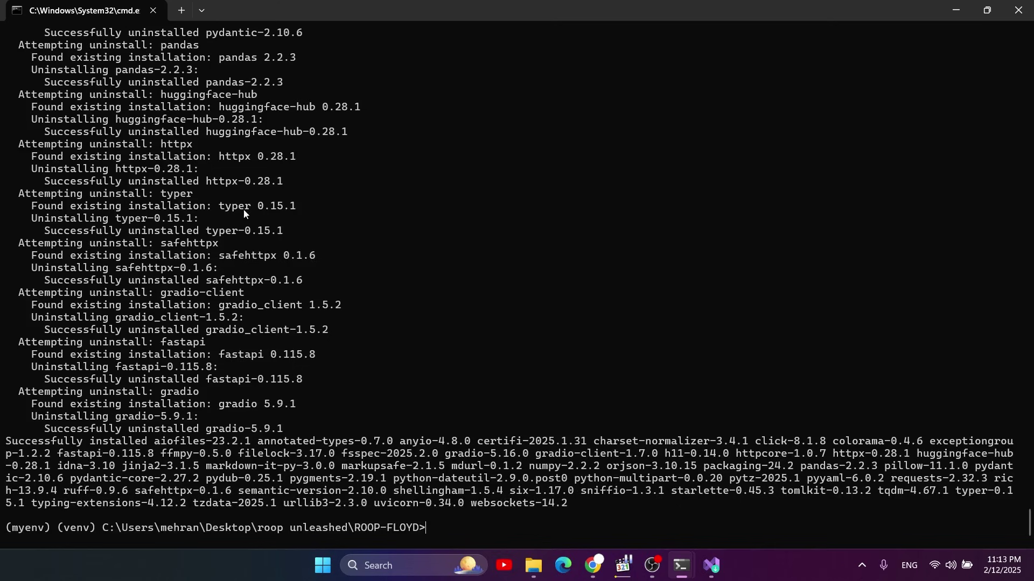
Copy the command pip install "numpy<2.0" from the README and run it in the ROOP-FLOYD command prompt
mouse_move(650, 577)
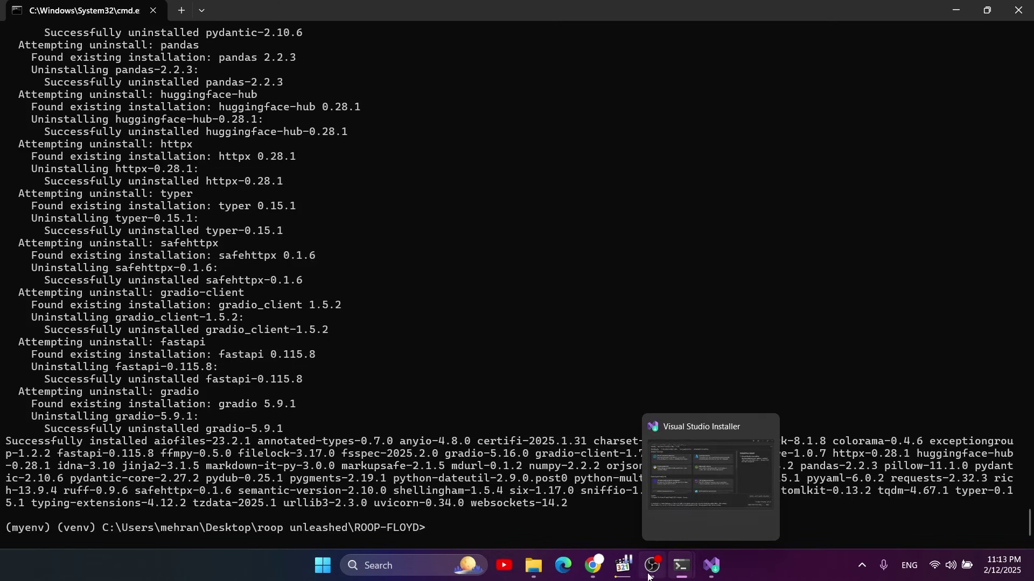
left_click(593, 565)
left_click_drag(256, 451, 85, 452)
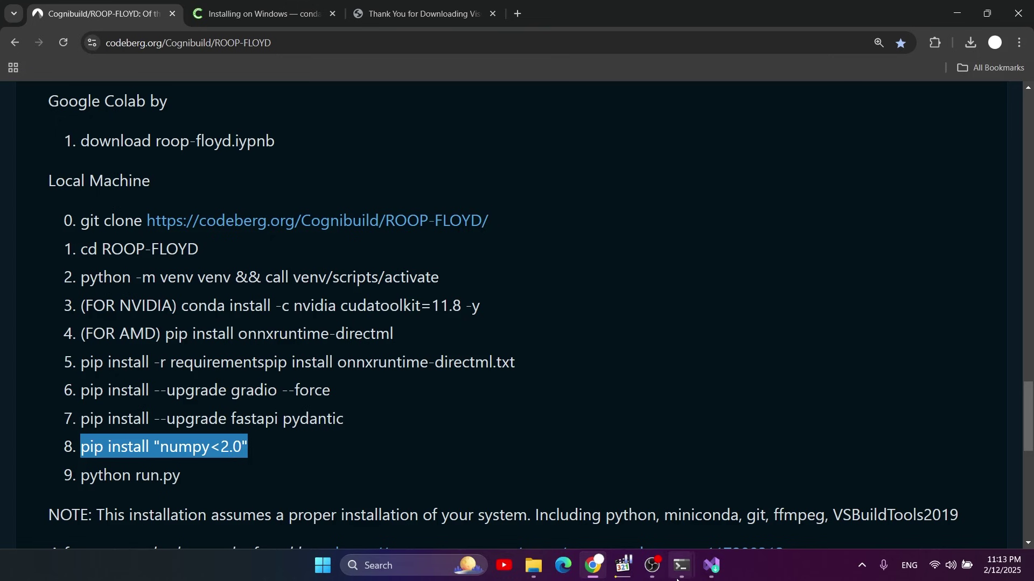
left_click(691, 570)
left_click(738, 500)
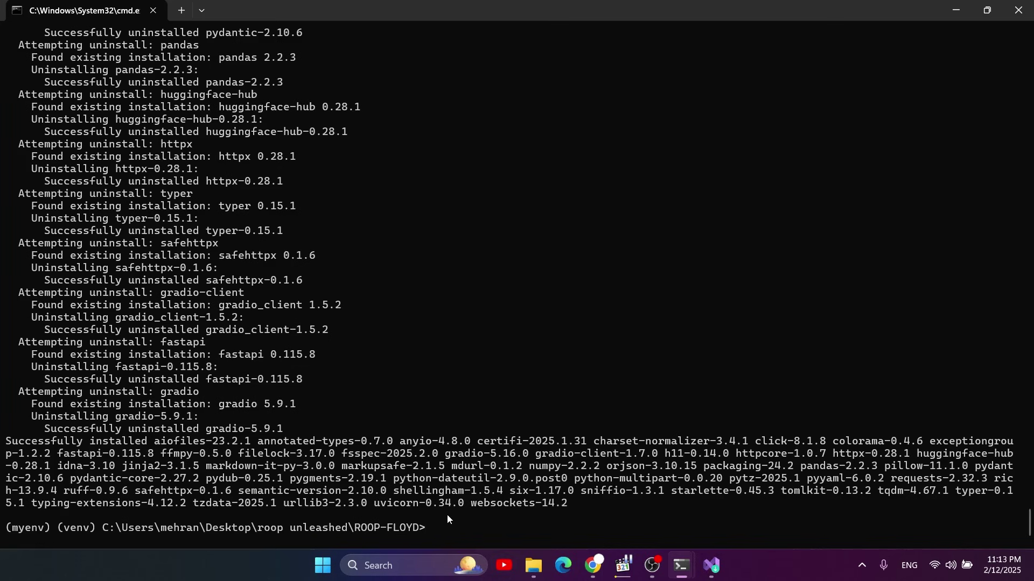
type("pip install \"numpy<2.0\"")
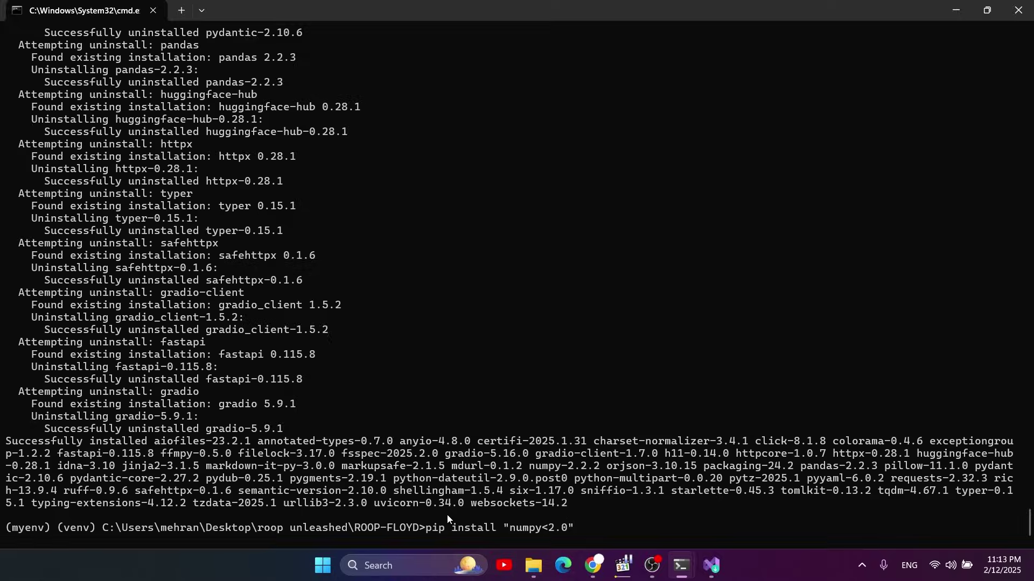
key("Return")
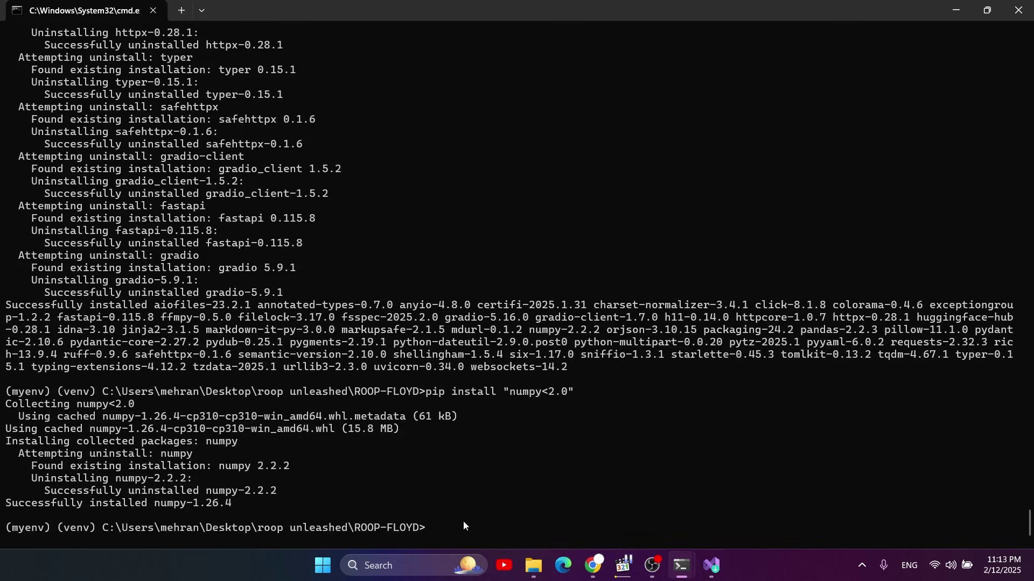
Switch back to the README in Chrome and copy the "python run.py" command
left_click(593, 565)
left_click(202, 491)
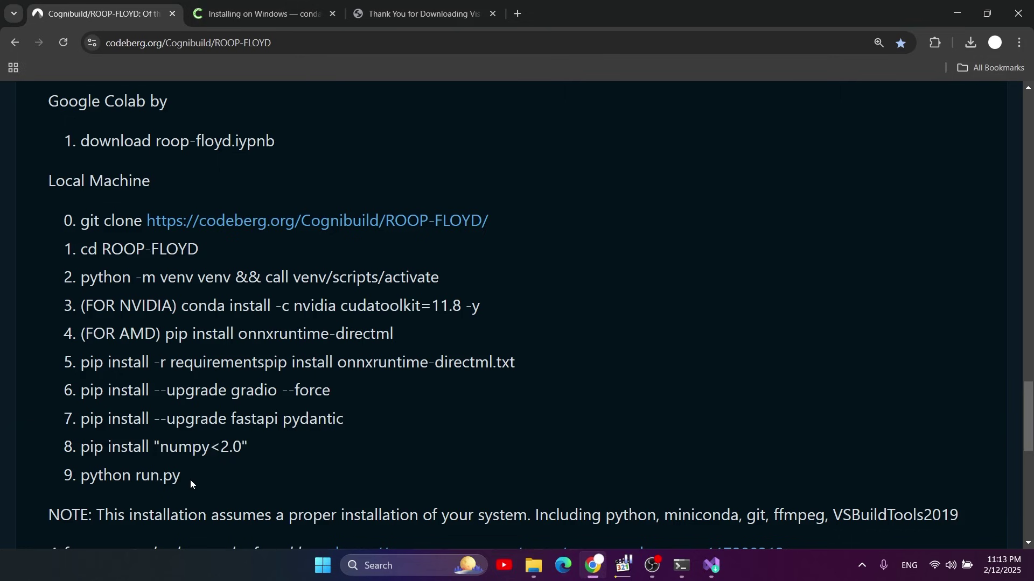
left_click_drag(190, 479, 81, 476)
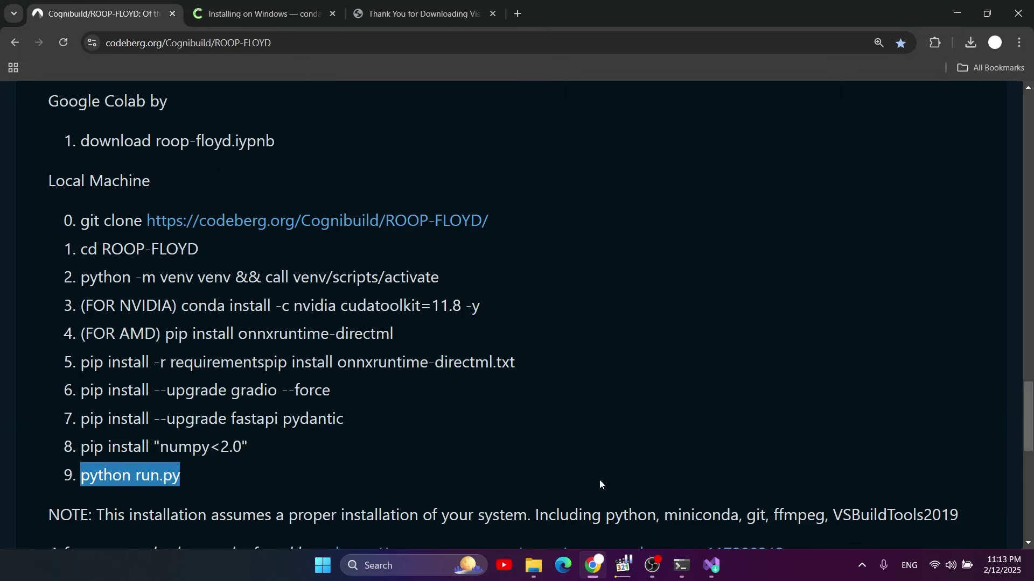
Locate run.py in the ROOP-FLOYD folder in File Explorer, look over the folder's contents and return to the README
mouse_move(533, 565)
left_click(640, 492)
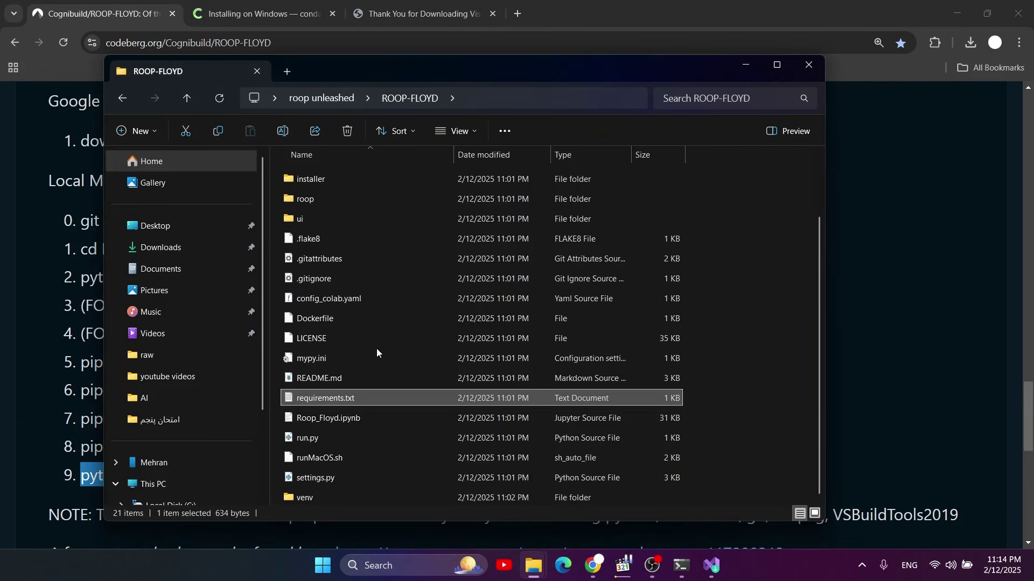
left_click(315, 438)
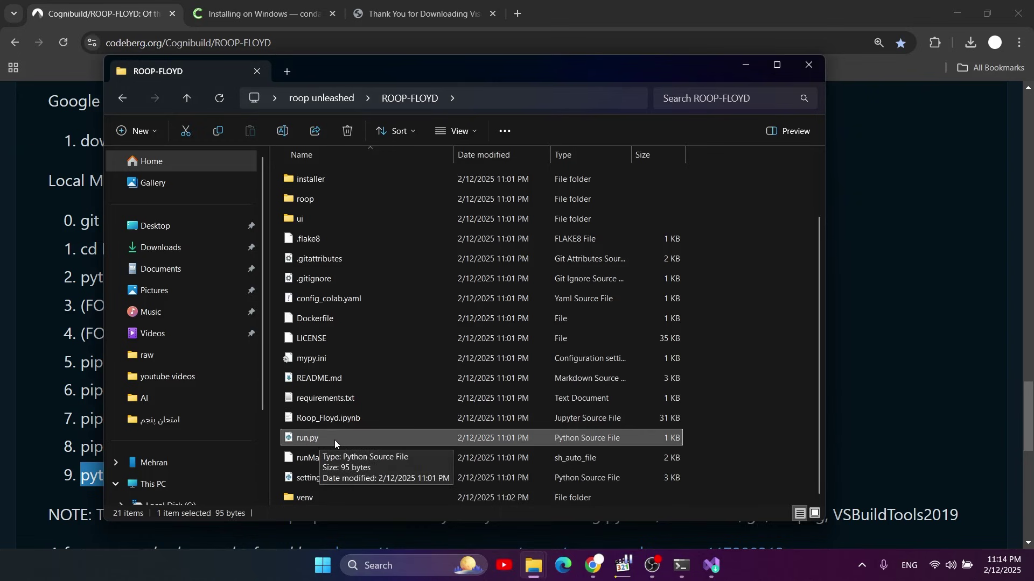
left_click(81, 5)
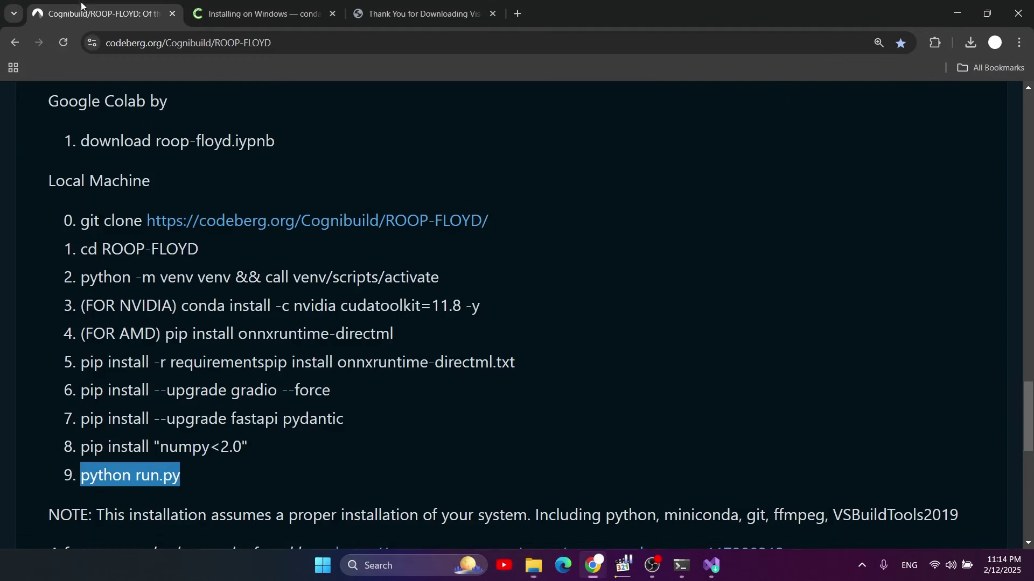
mouse_move(533, 565)
left_click(647, 490)
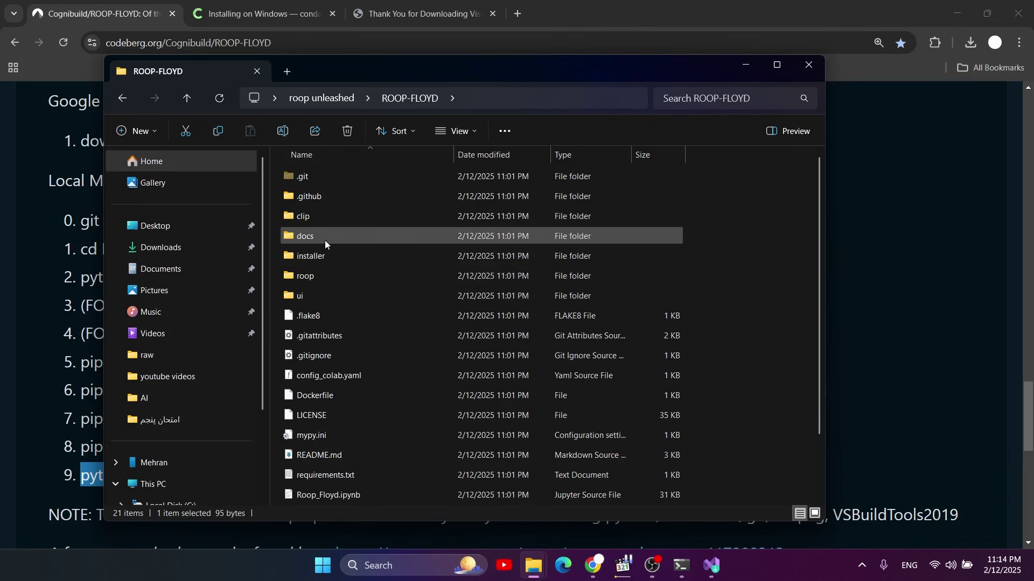
left_click(63, 4)
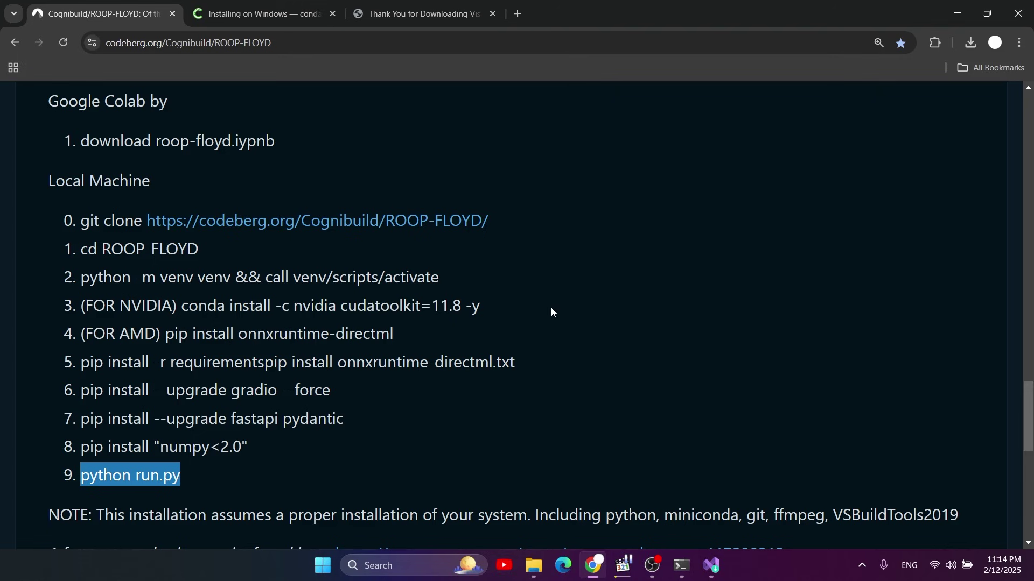
Switch to the ROOP-FLOYD command prompt and run "python run.py"
mouse_move(682, 565)
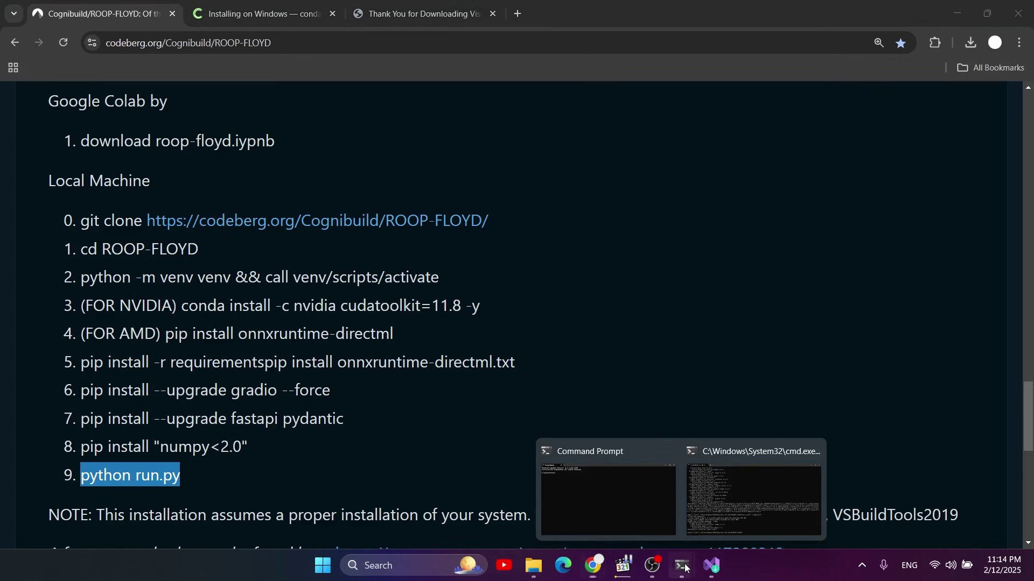
left_click(741, 480)
type("python run.py")
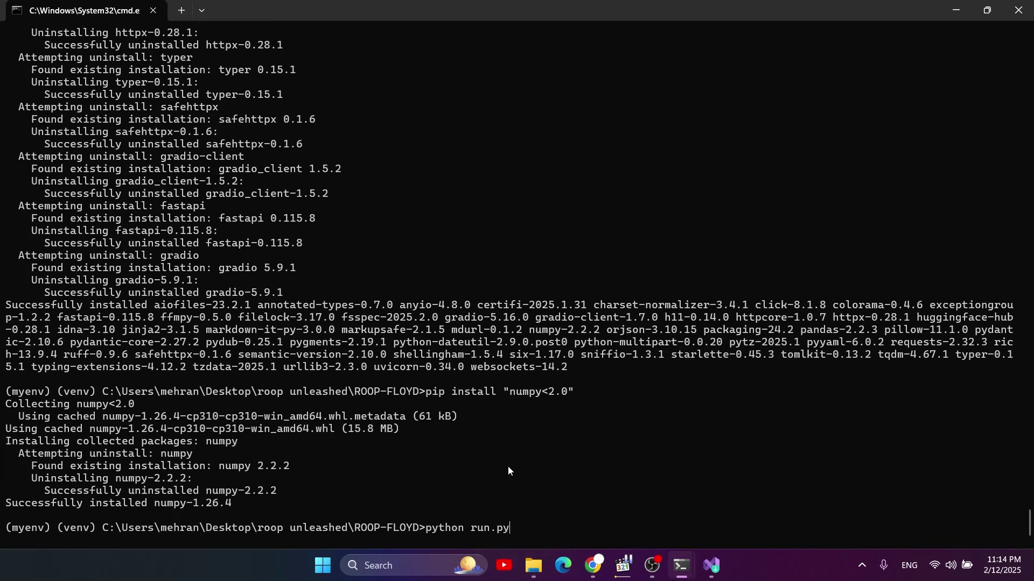
key("Return")
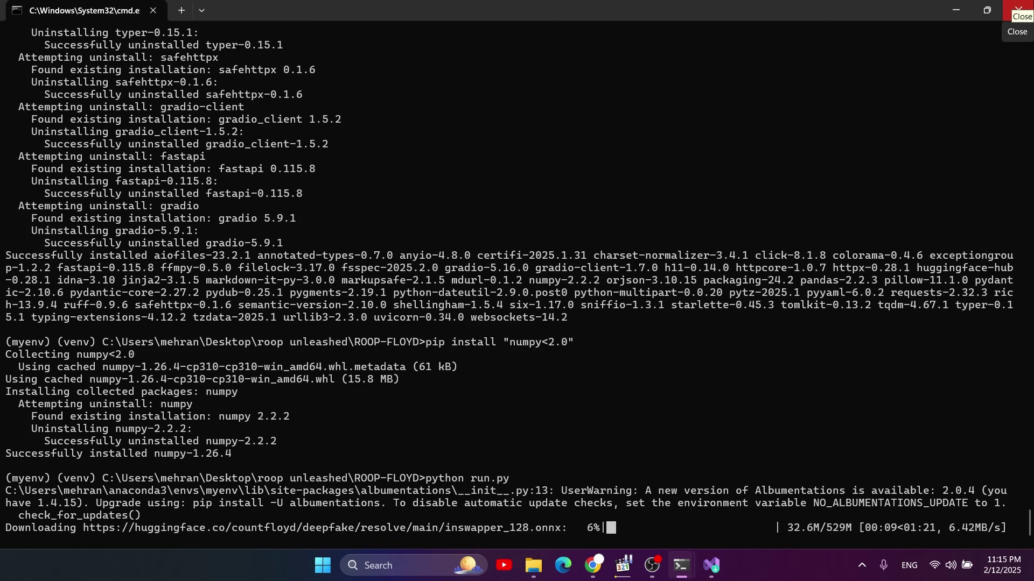
Look back through the installation output, return to the latest line and close the ROOP-FLOYD command prompt window
scroll(168, 265, "up", 9)
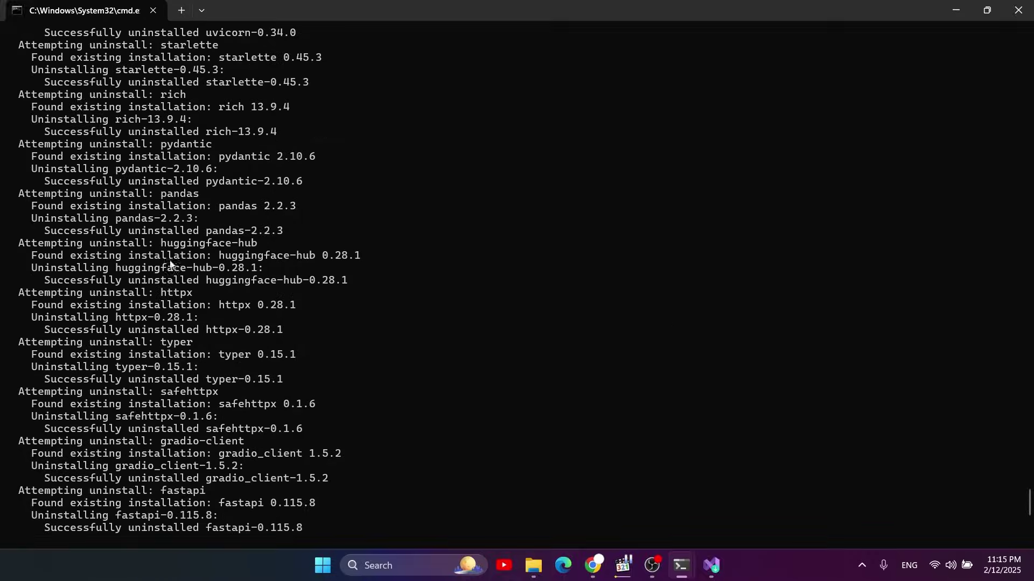
left_click_drag(1030, 499, 1028, 538)
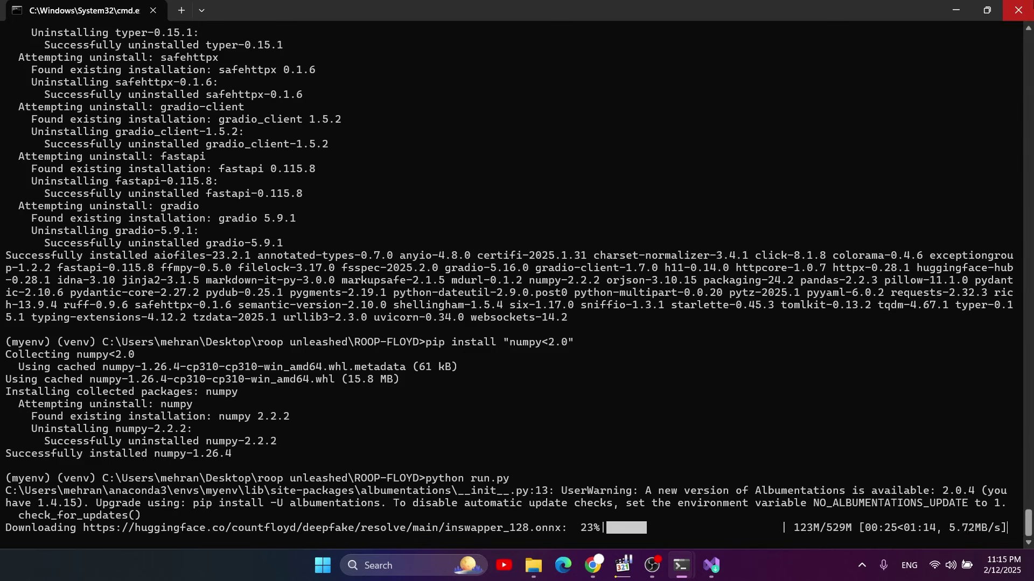
left_click(1017, 11)
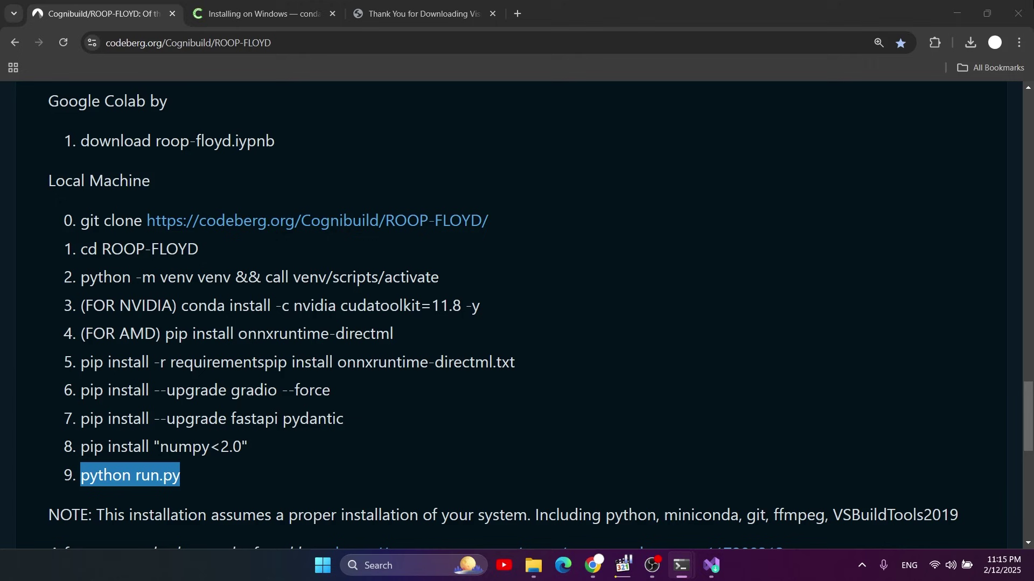
Minimize Chrome, move the ROOP-FLOYD folder window aside and close the Visual Studio Installer without installing anything
left_click(957, 13)
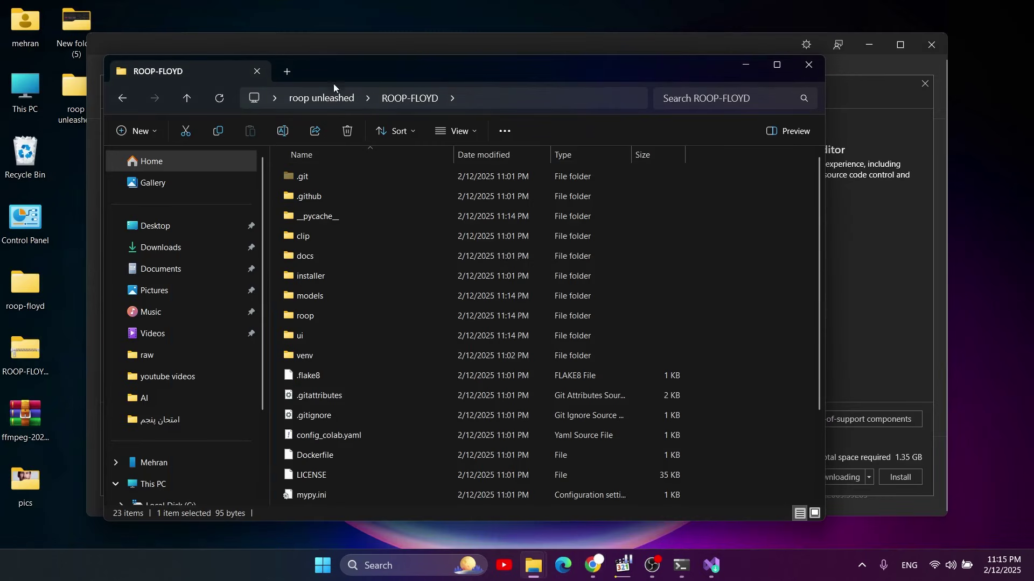
left_click_drag(334, 78, 470, 80)
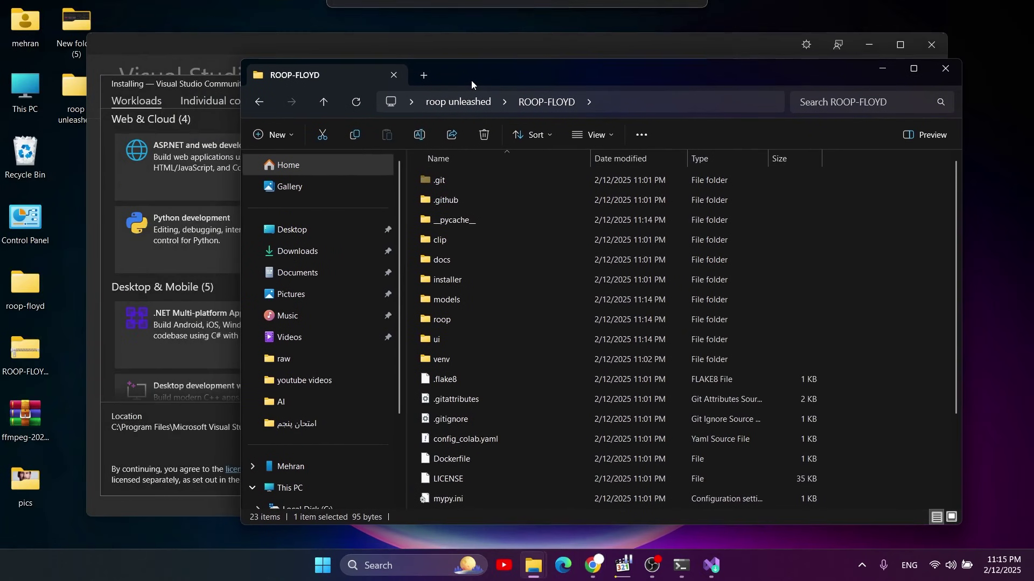
left_click(509, 44)
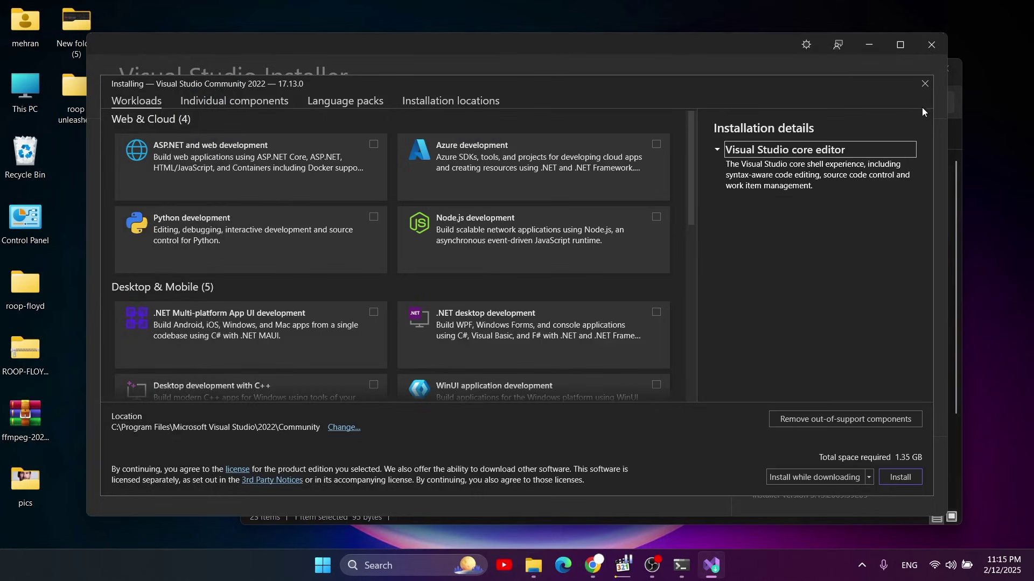
left_click(924, 83)
left_click(931, 45)
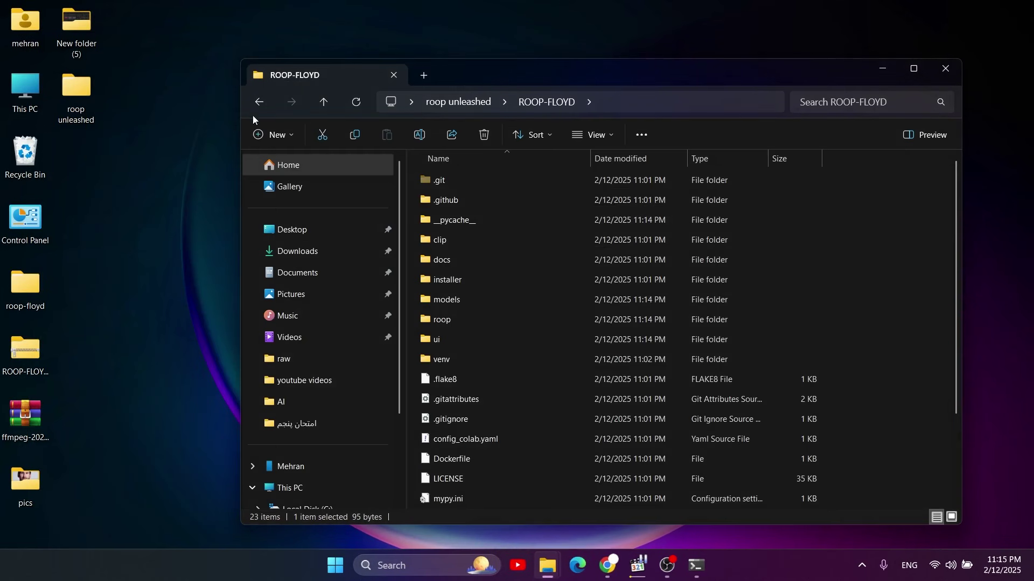
Open the desktop archive ffmpeg-2025-02-10-git-a28dc06869-full_build.7z and shrink its window to view the contained folder beside the desktop
left_click(124, 149)
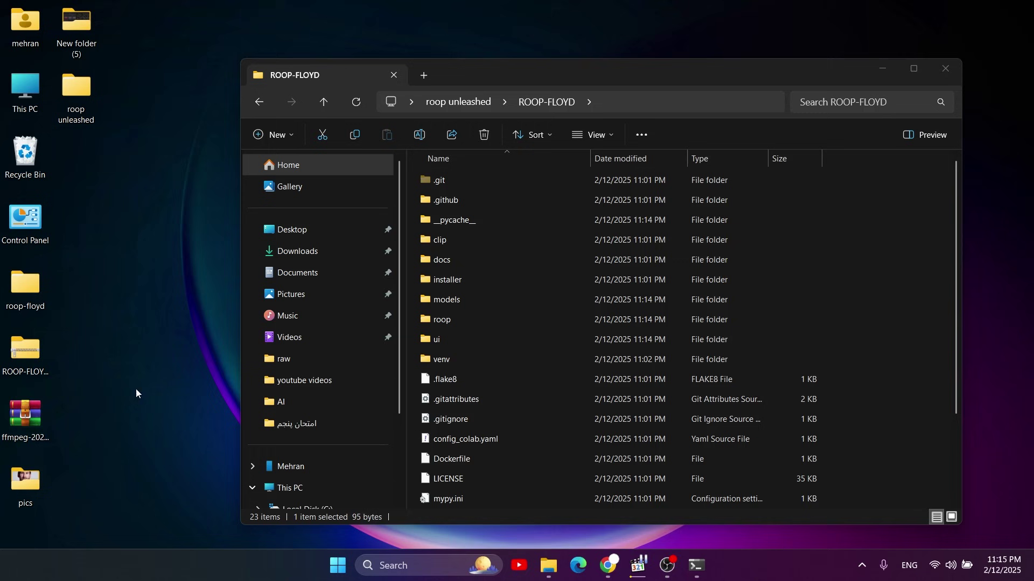
left_click(44, 438)
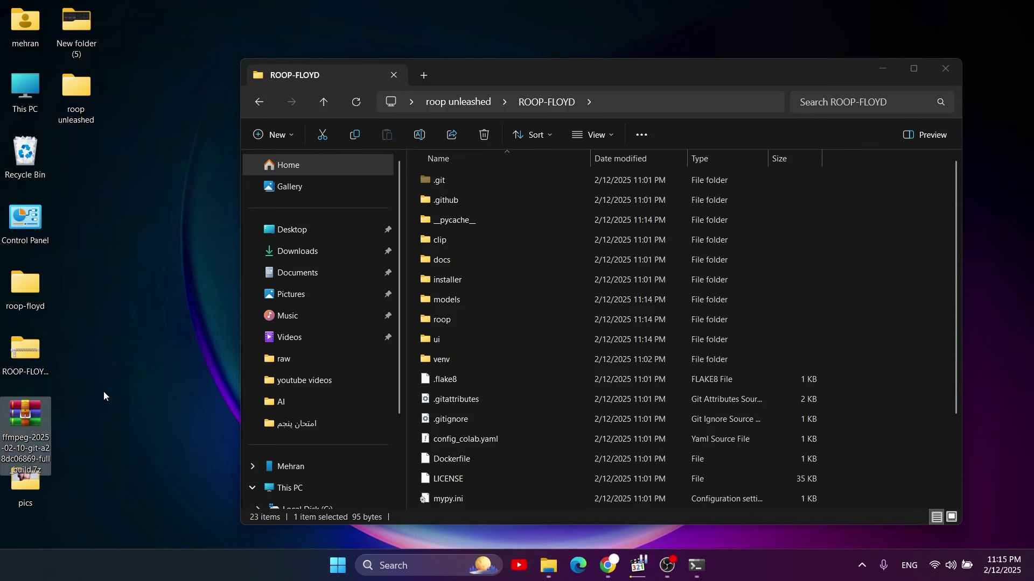
double_click(24, 425)
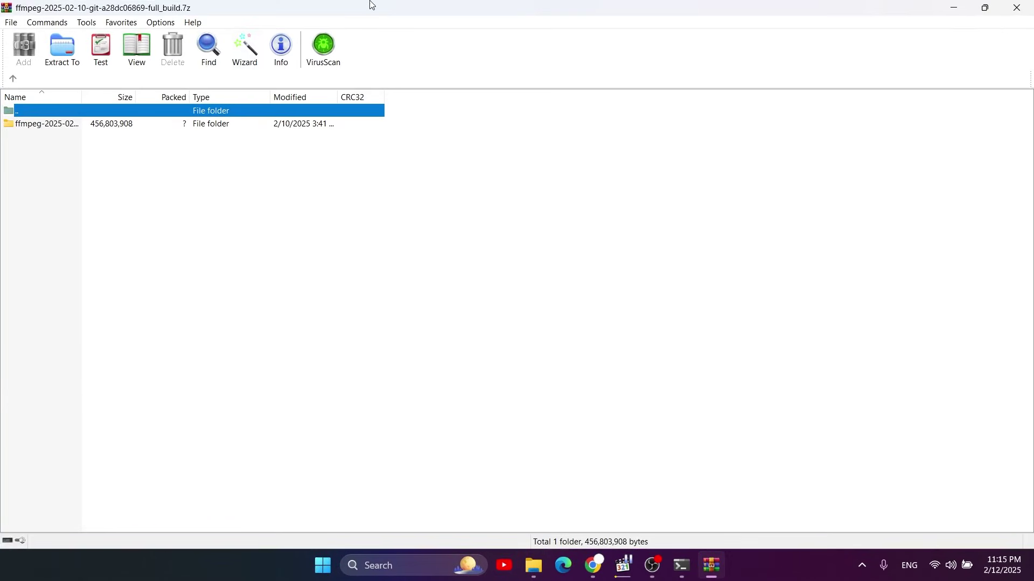
left_click_drag(369, 2, 635, 104)
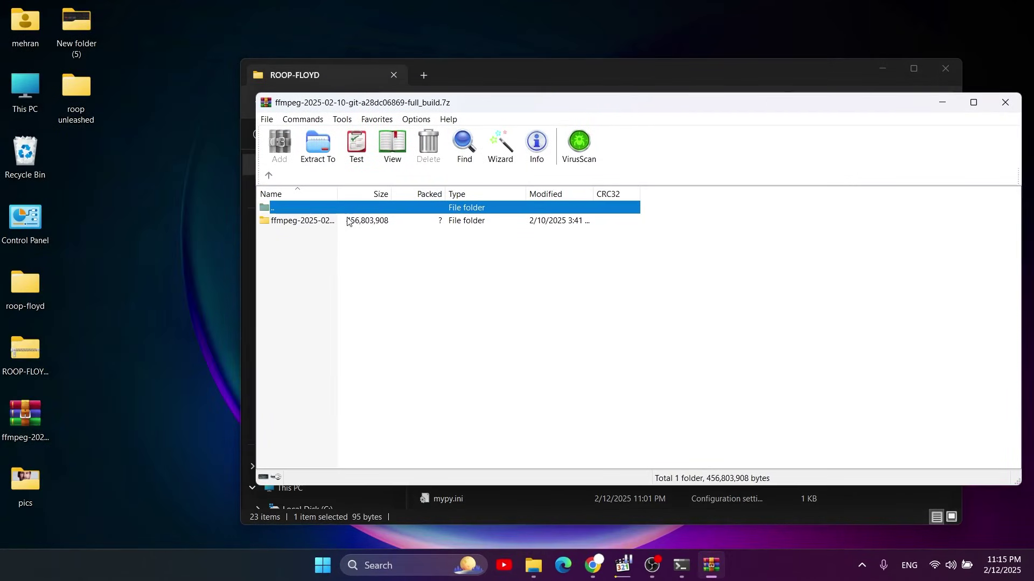
left_click_drag(350, 221, 108, 178)
Switch to Chrome and search Google for "ffmpeg is not installed" in a new tab
left_click(593, 565)
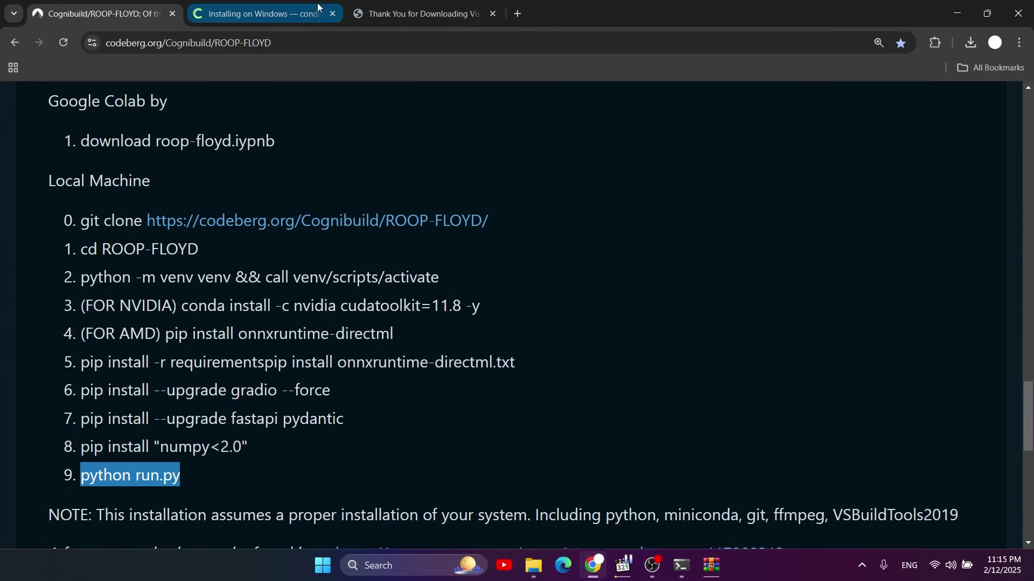
left_click(525, 14)
type("ff")
key("Return")
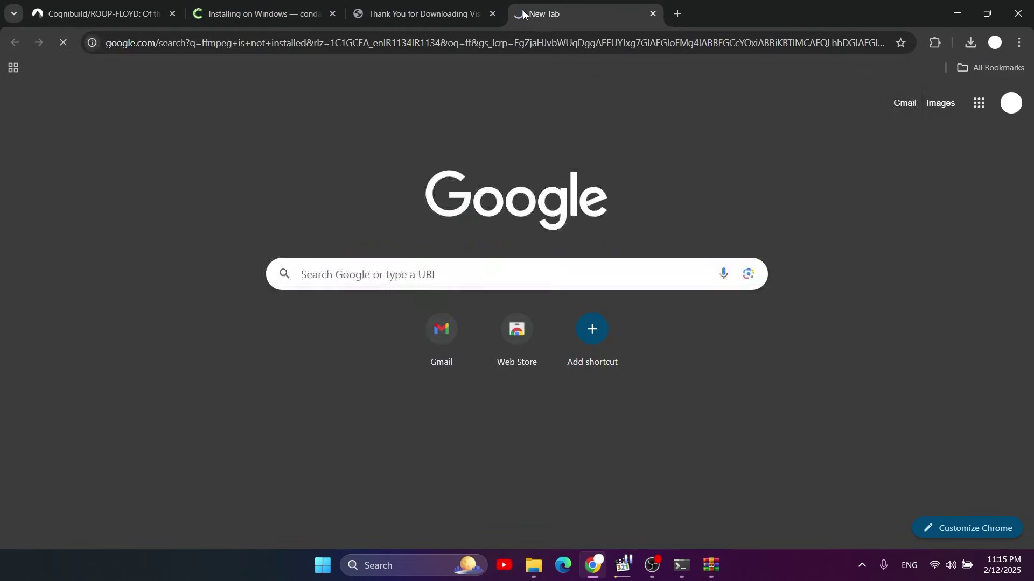
Change the Google search to "ffmpeg download" and open the ffmpeg.org download page at its packages and executable files section
left_click(289, 117)
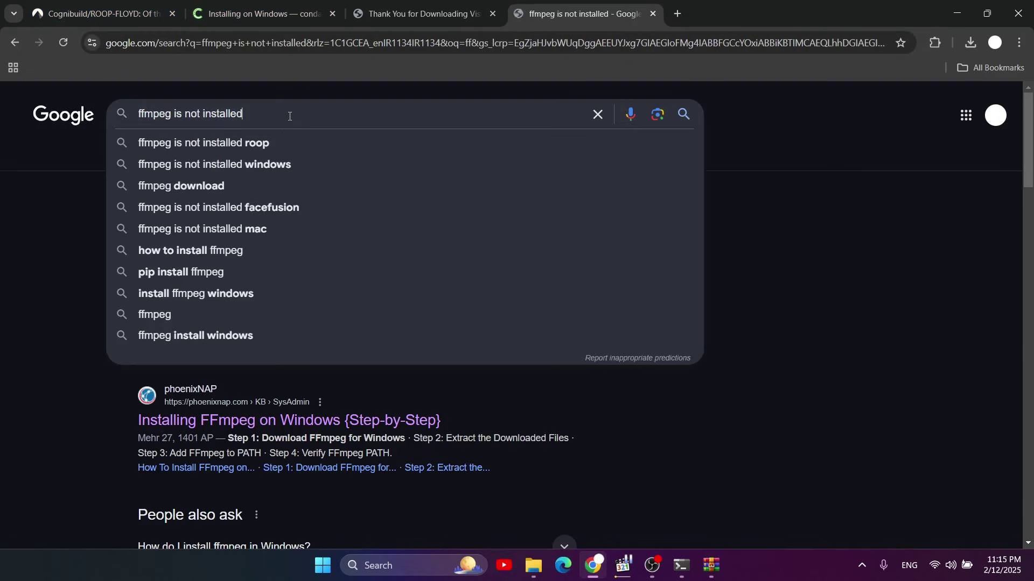
key("BackSpace")
key("ctrl+BackSpace")
key("ctrl+BackSpace")
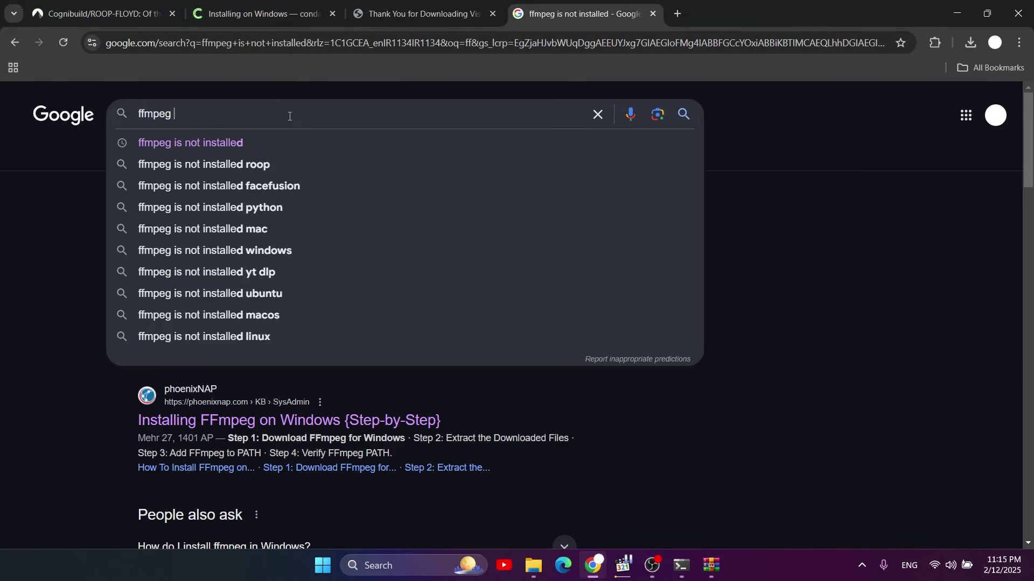
type("download")
key("Return")
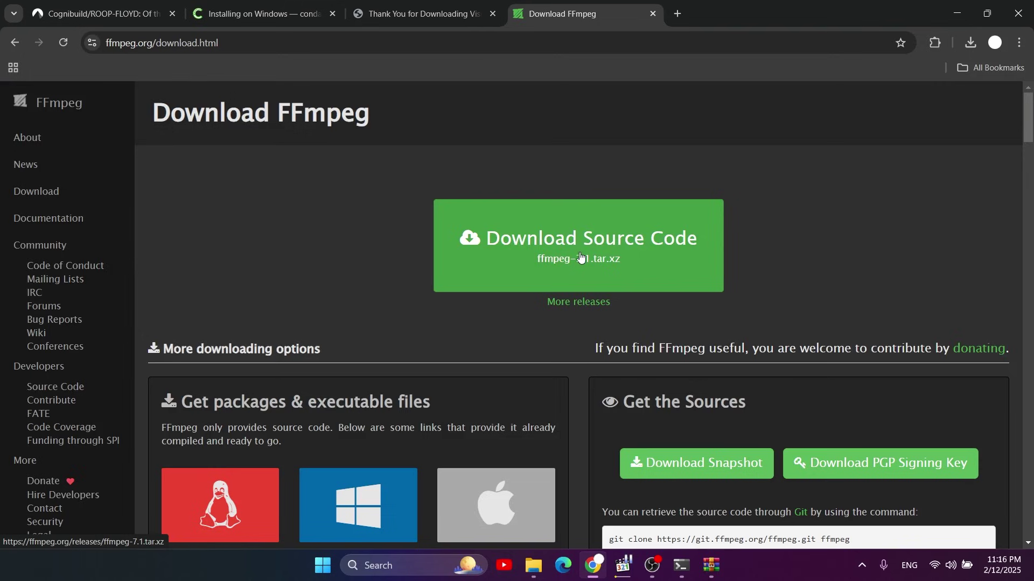
scroll(567, 337, "down", 2)
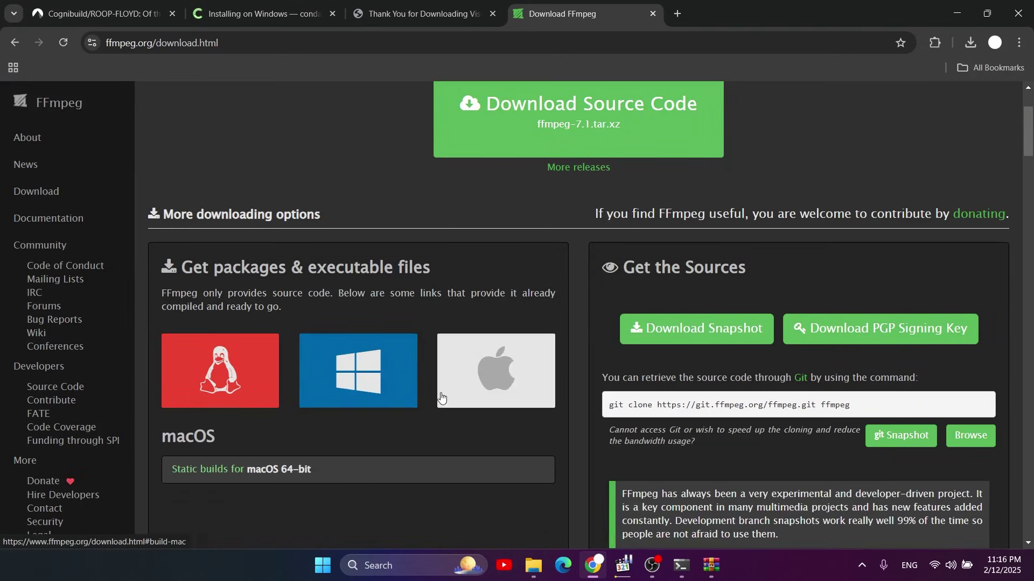
Open the gyan.dev Windows builds page from the FFmpeg download page and choose the ffmpeg-git-full.7z build
mouse_move(346, 375)
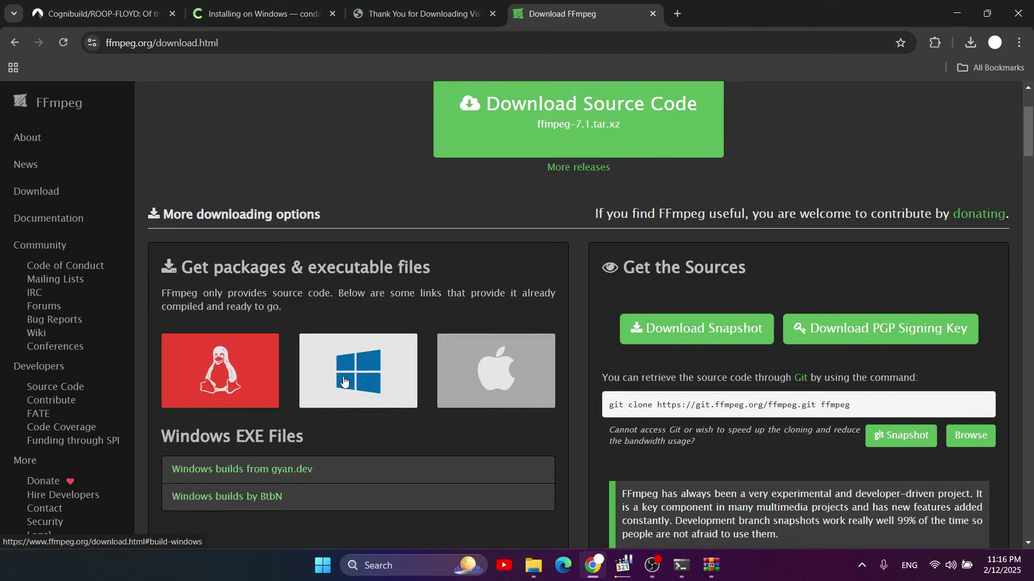
left_click(346, 375)
scroll(482, 252, "up", 2)
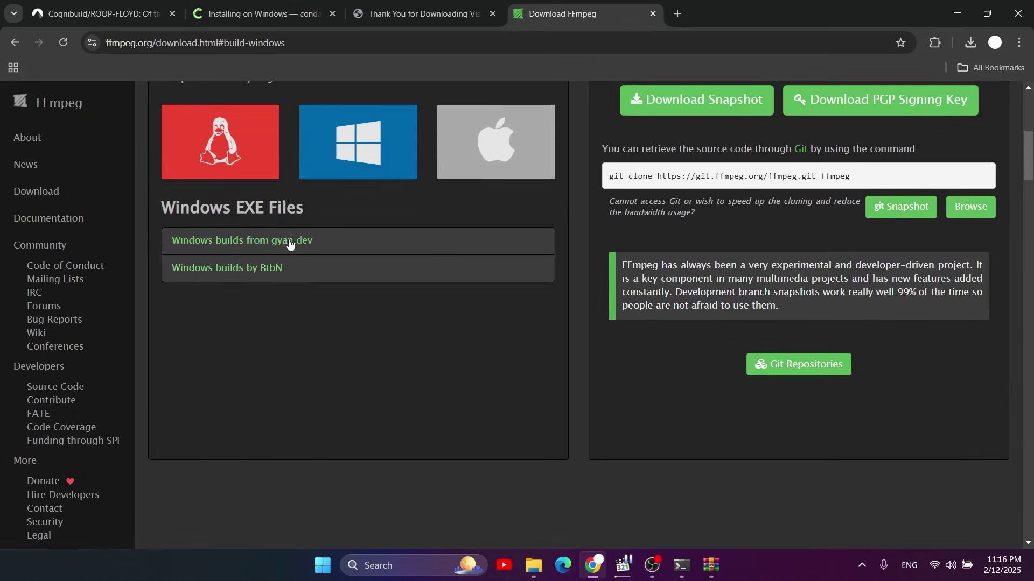
left_click(288, 264)
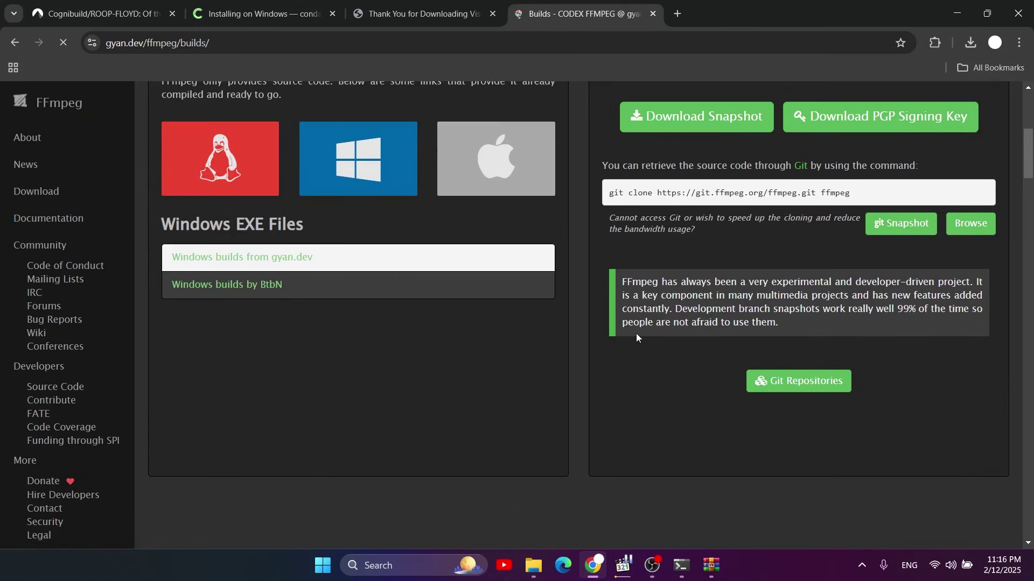
scroll(469, 376, "down", 5)
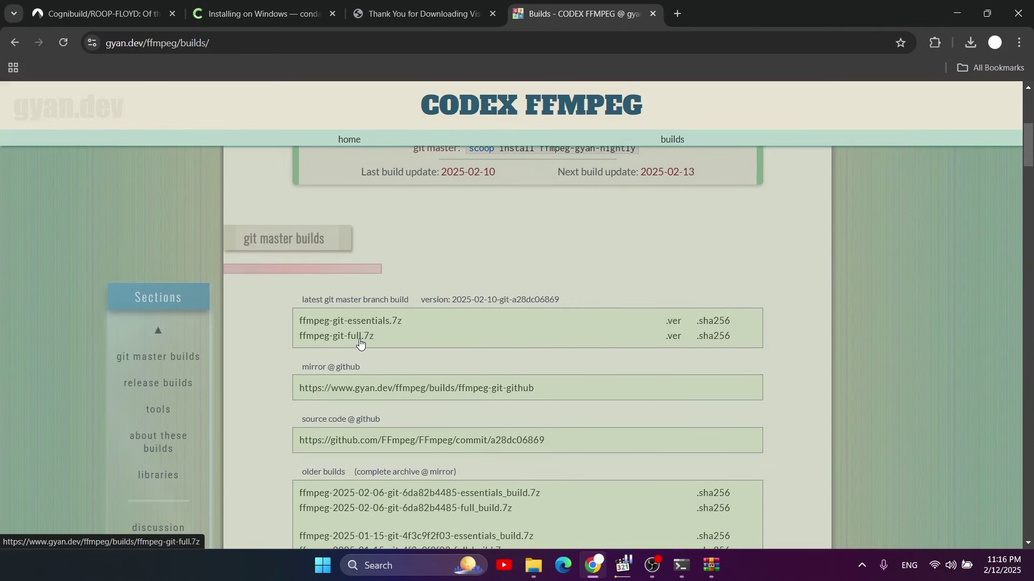
left_click(360, 338)
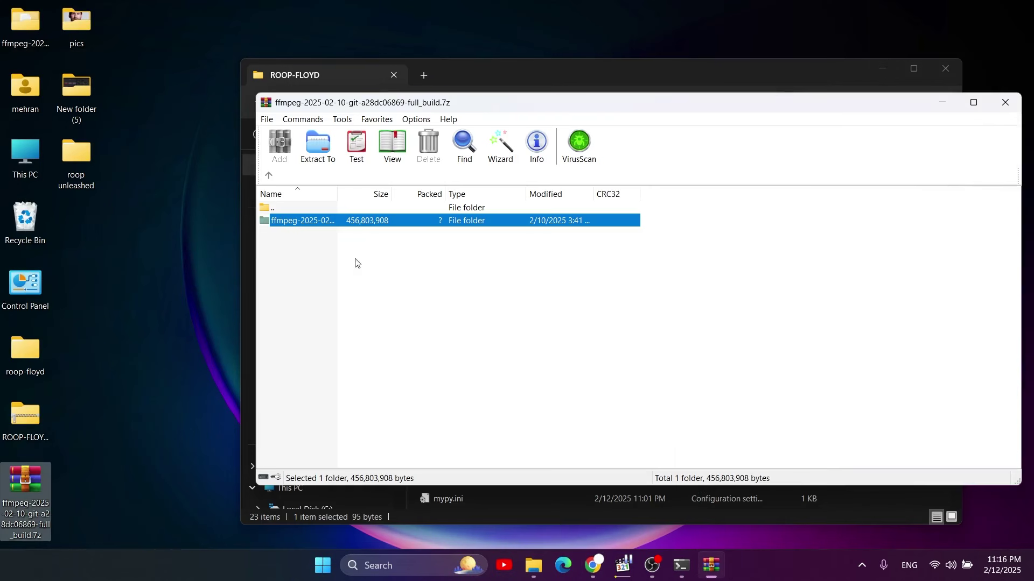
Open the bin folder inside C:\ffmpeg-2025-02-10-git-a28dc06869-full_build in File Explorer and select its full path for copying
left_click(5, 150)
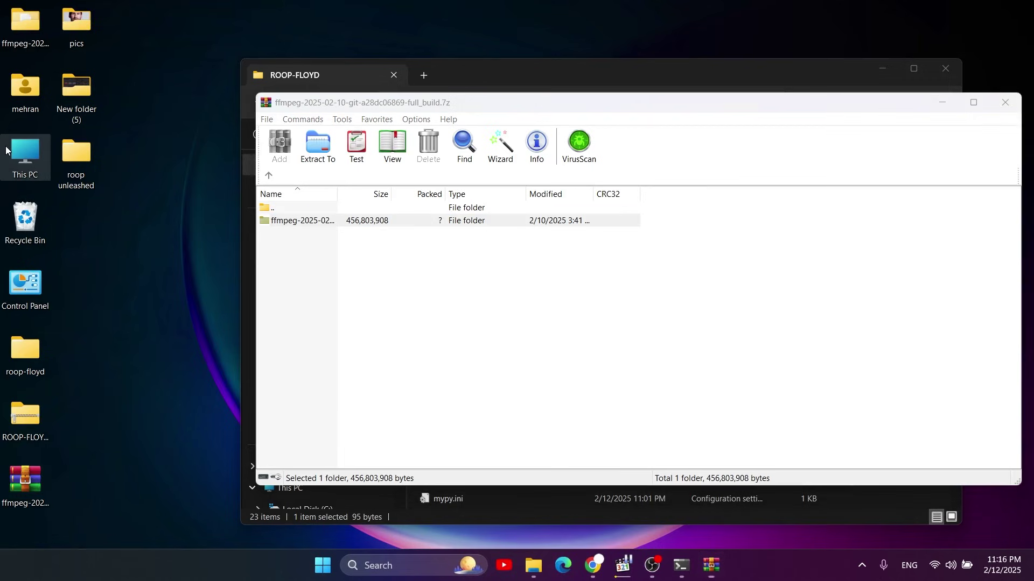
double_click(5, 150)
left_click_drag(491, 91, 827, 111)
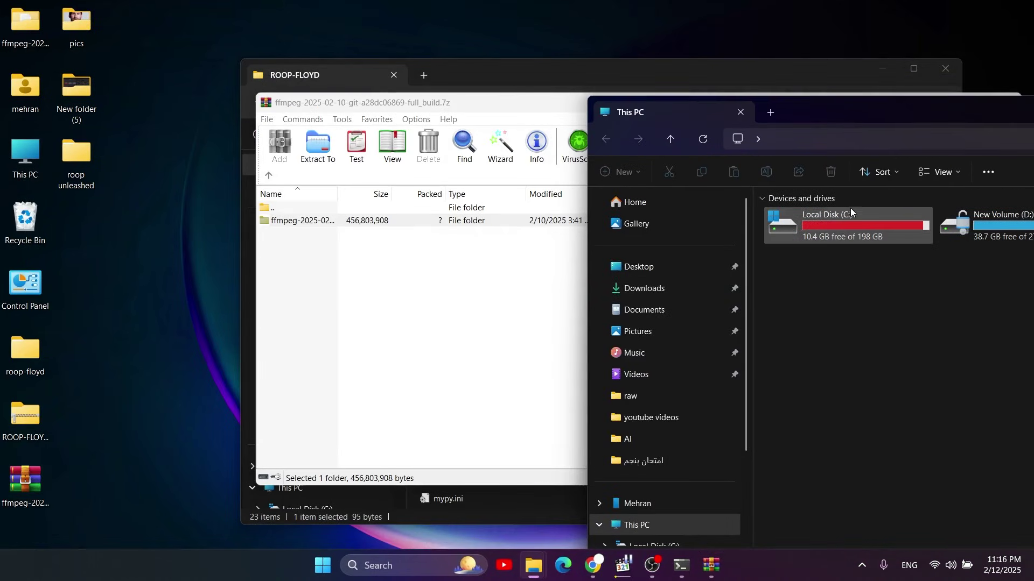
double_click(841, 228)
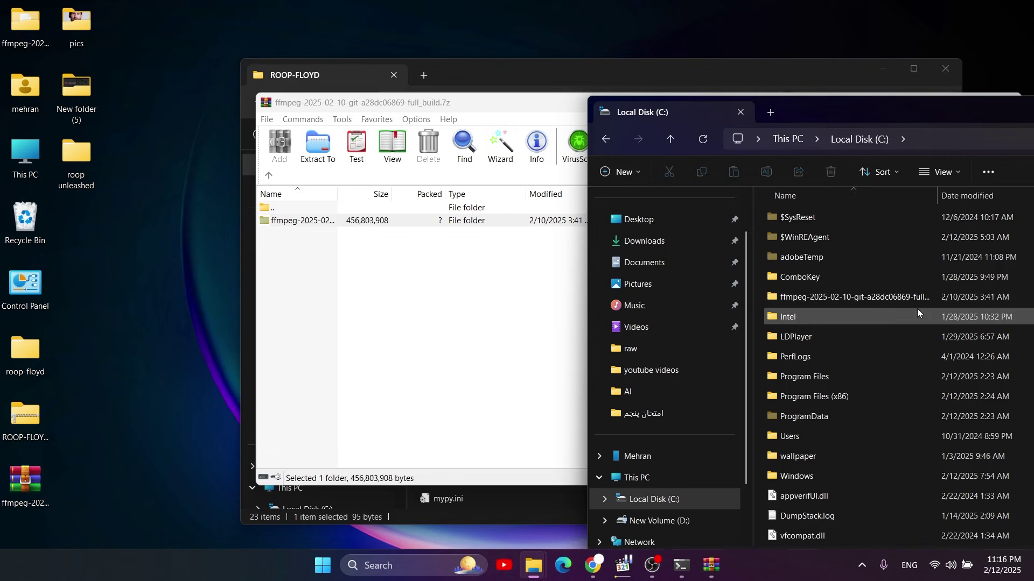
double_click(855, 296)
left_click_drag(899, 121, 493, 66)
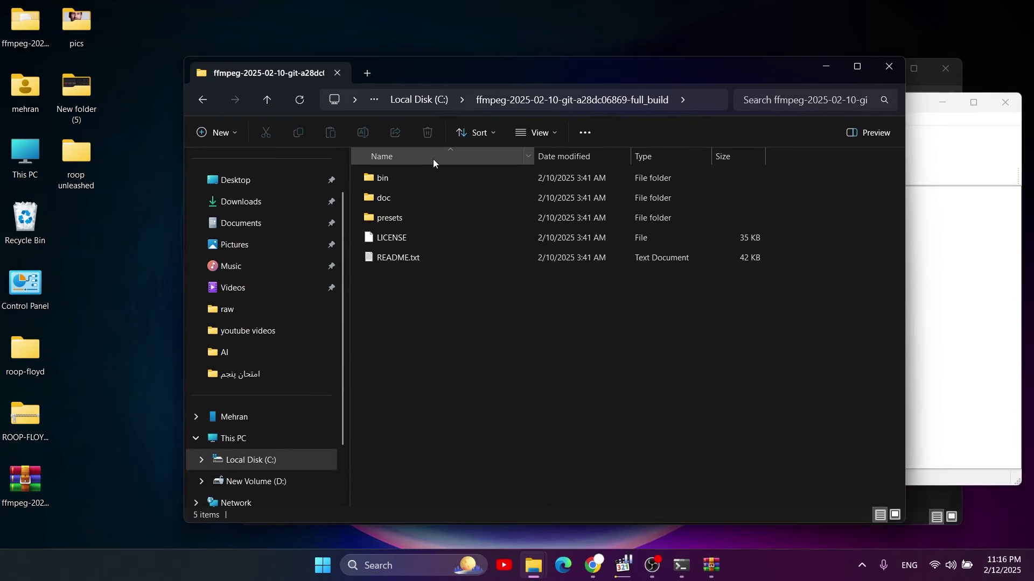
double_click(412, 177)
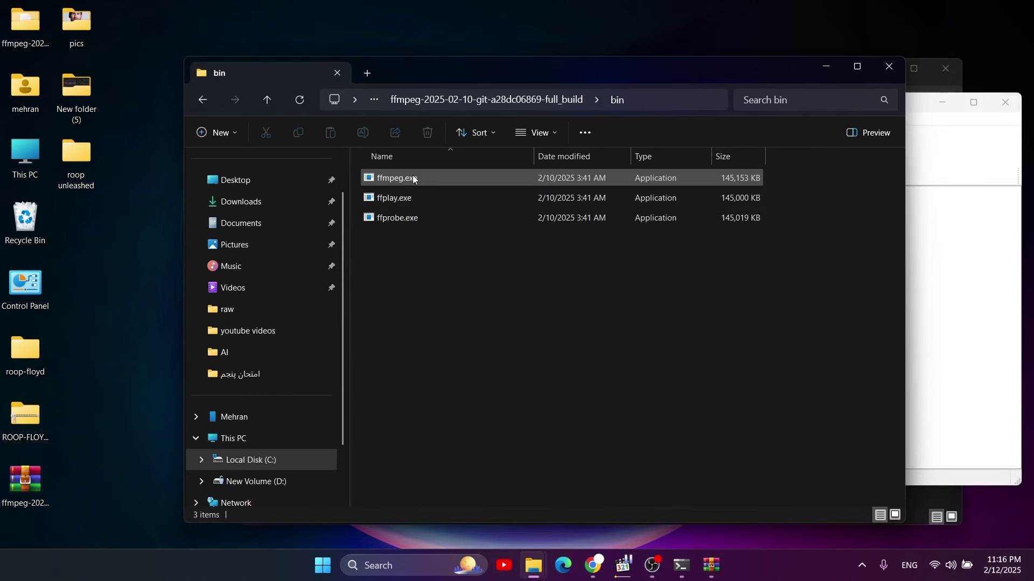
left_click(648, 101)
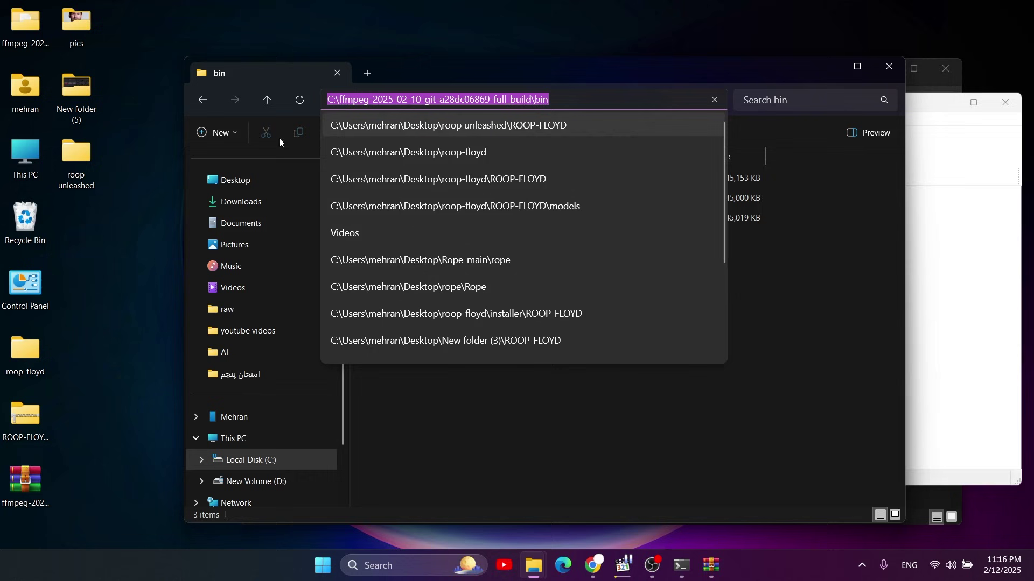
Find the system environment variables settings through a Windows search for "envi" and open the user Path variable for editing
left_click(326, 555)
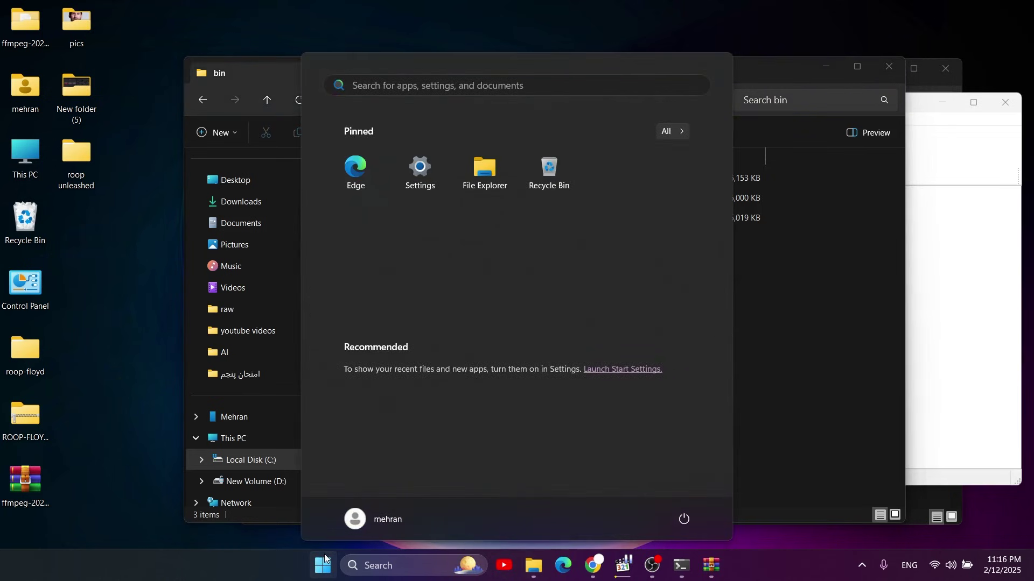
type("envi")
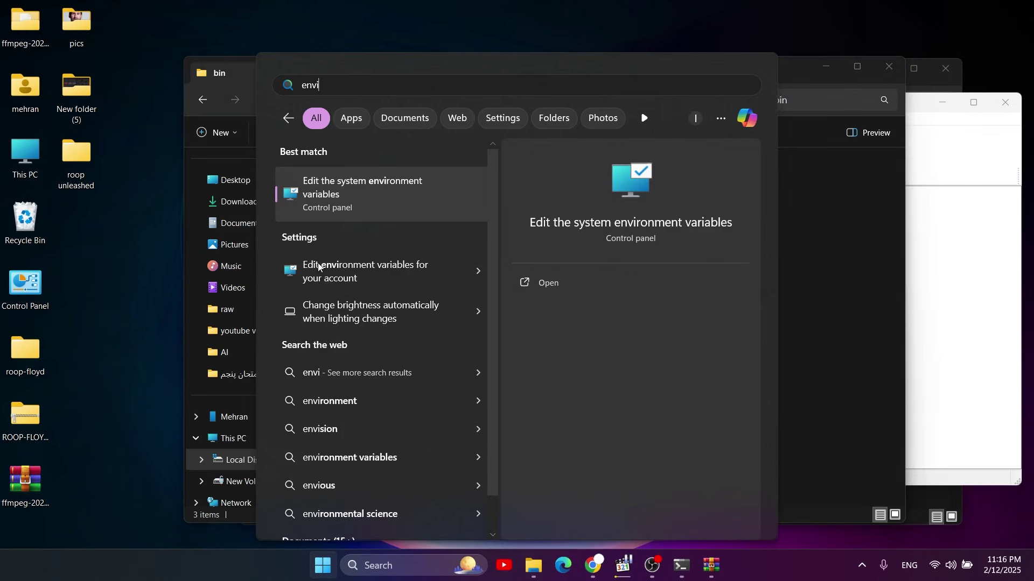
left_click(347, 213)
left_click(346, 364)
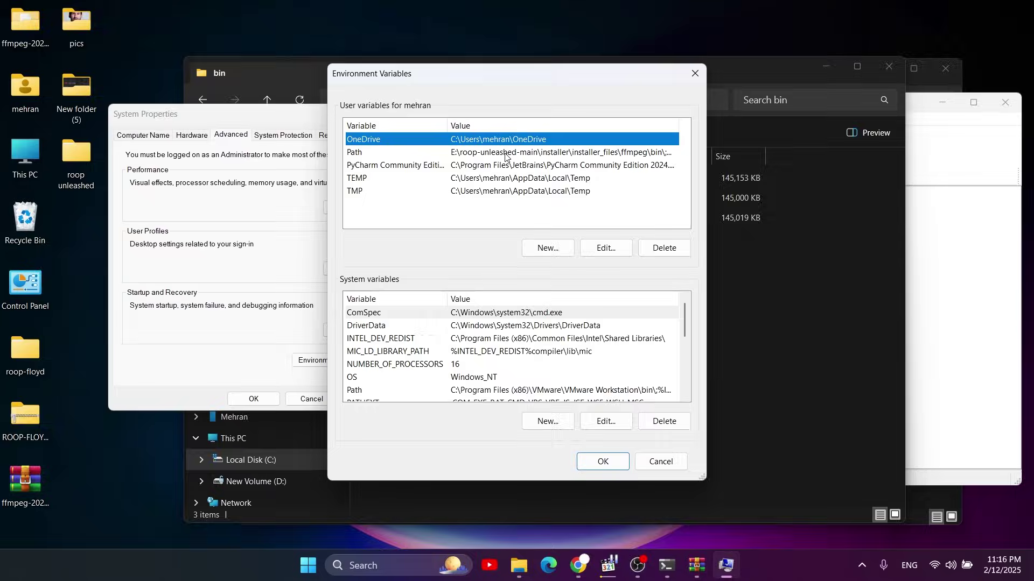
left_click(505, 156)
double_click(483, 155)
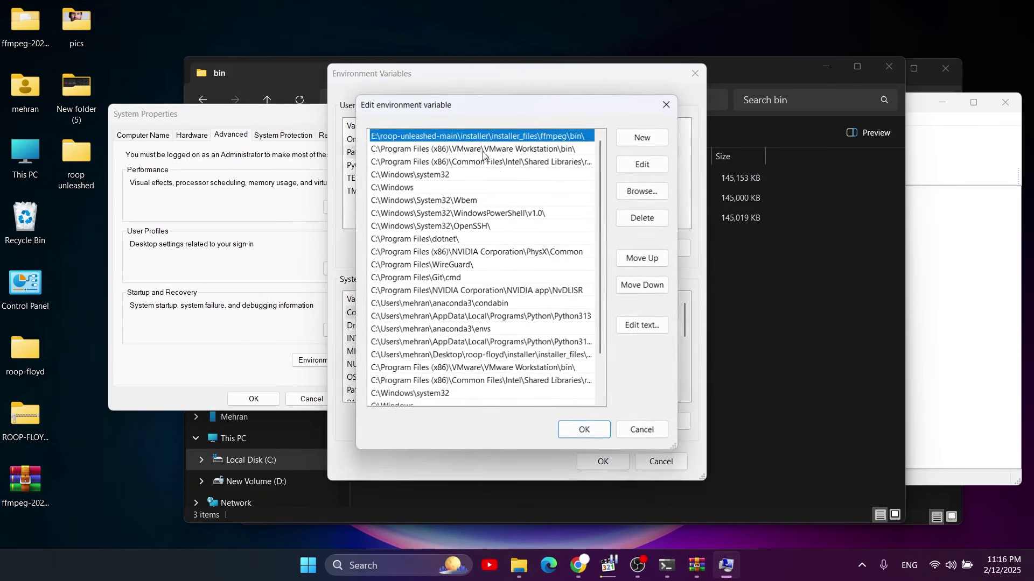
Enter C:\ffmpeg-2025-02-10-git-a28dc06869-full_build\bin as a new Path entry, and leave the environment variable dialogs without saving
scroll(420, 355, "down", 2)
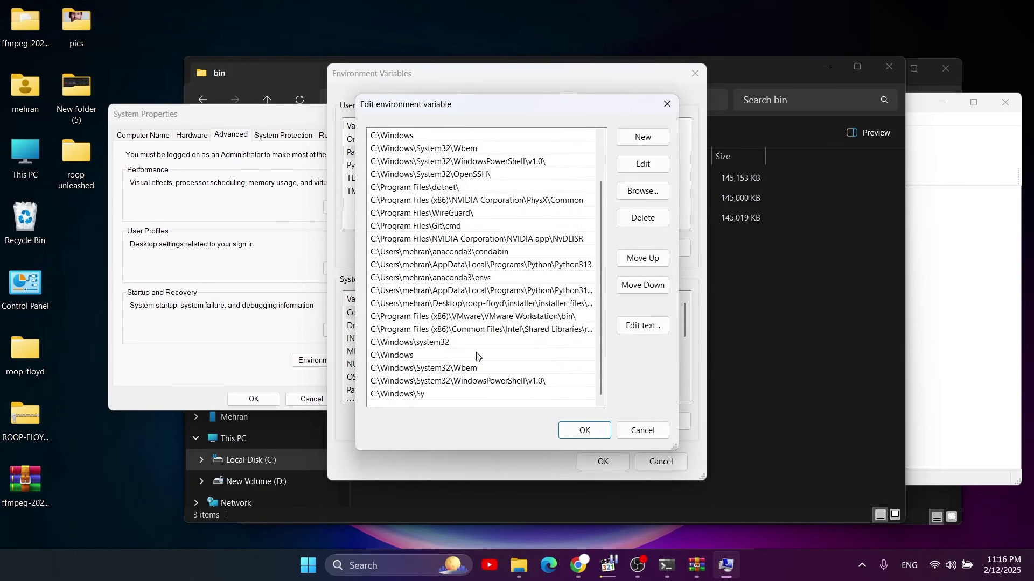
left_click(401, 398)
double_click(399, 405)
type("C:\\ffmpeg-2025-02-10-git-a28dc06869-full_build\\bin")
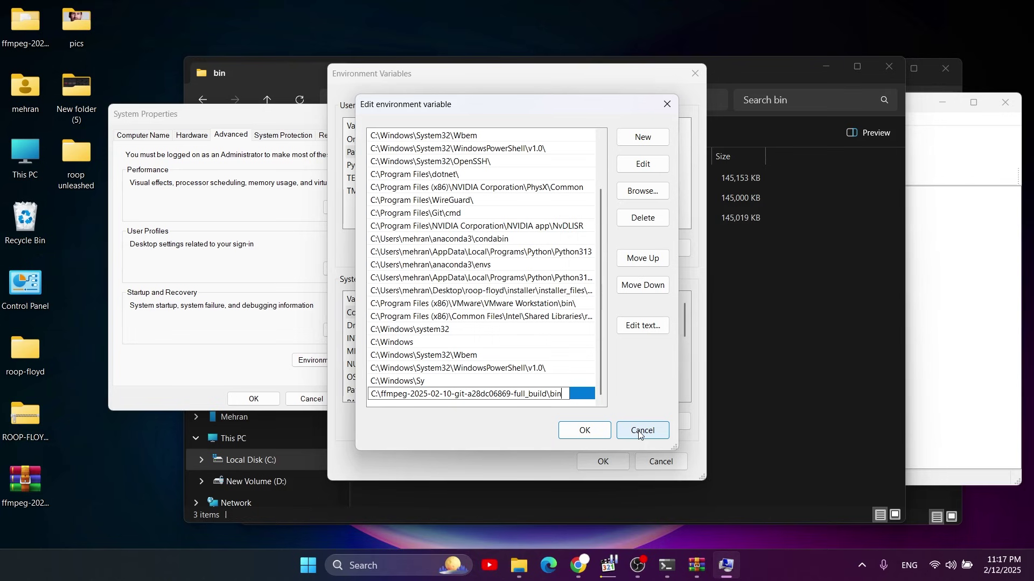
key("Return")
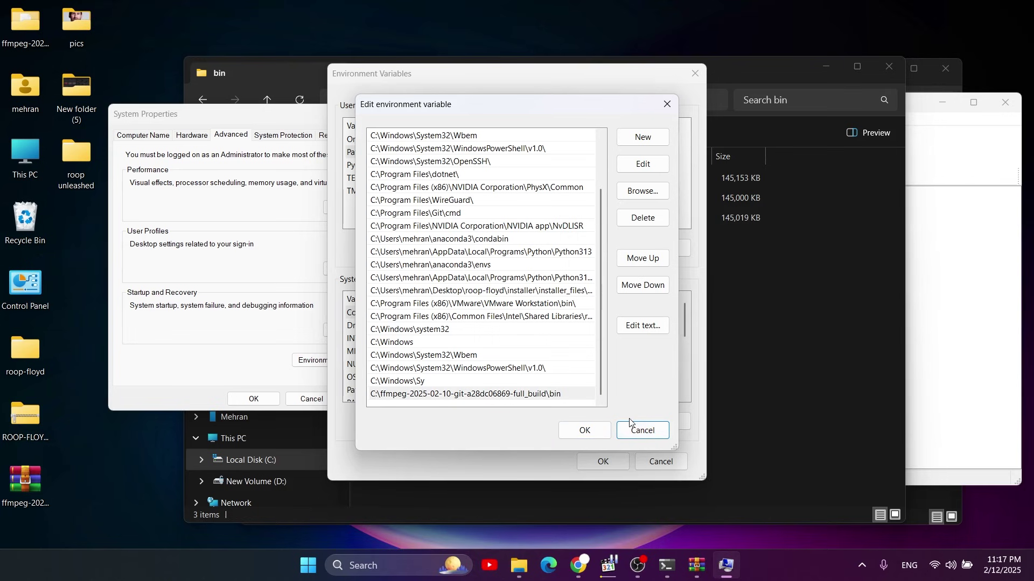
left_click(647, 434)
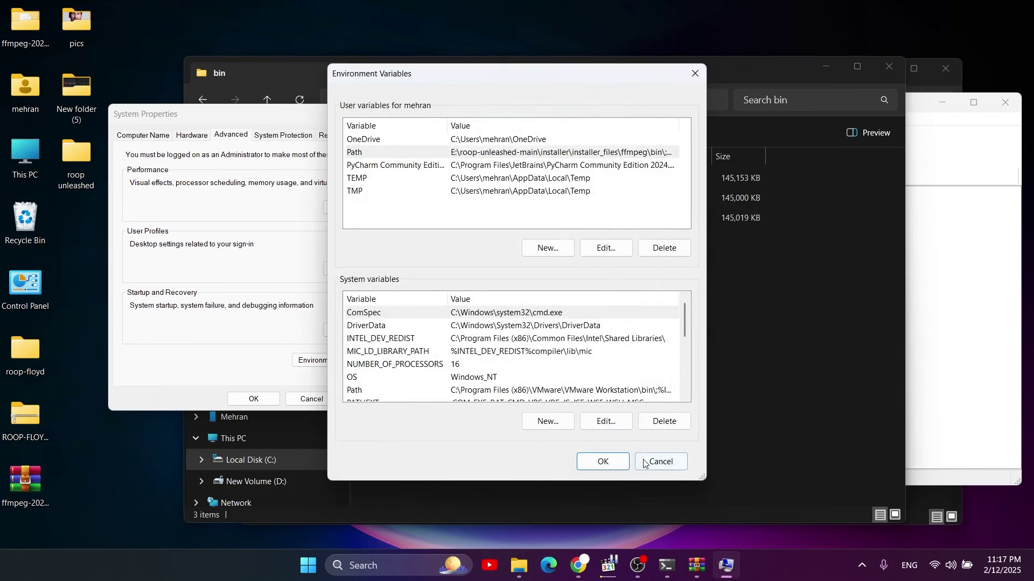
left_click(661, 461)
left_click(390, 113)
Close the FFmpeg bin folder window and open the ROOP-FLOYD folder inside the desktop folder roop-floyd
left_click(673, 100)
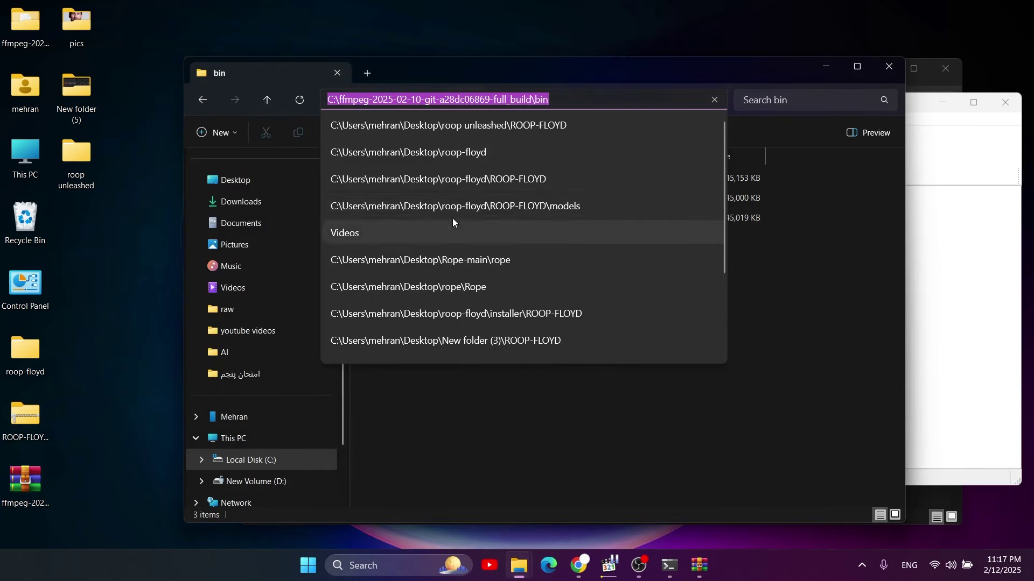
left_click(889, 66)
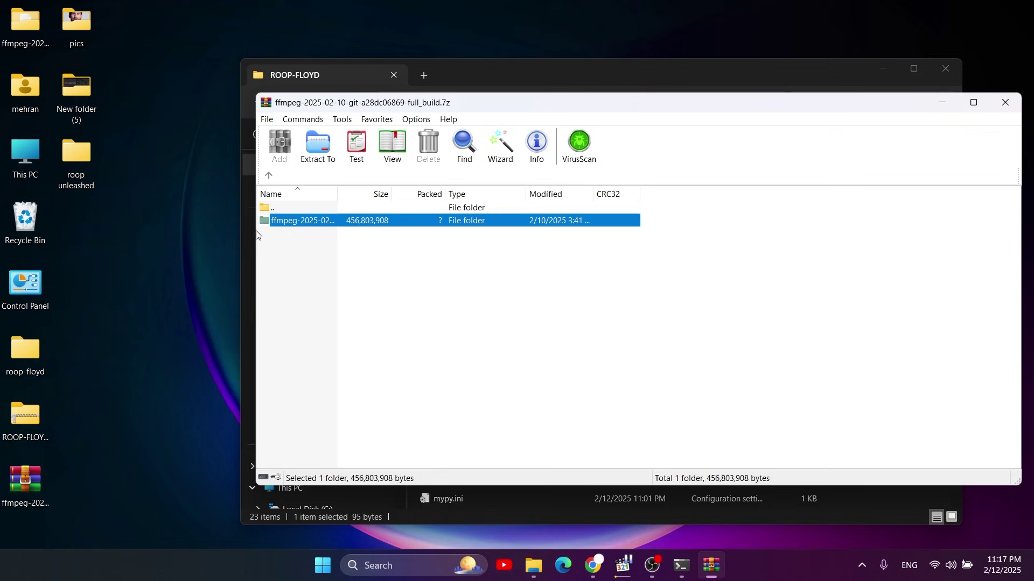
double_click(46, 383)
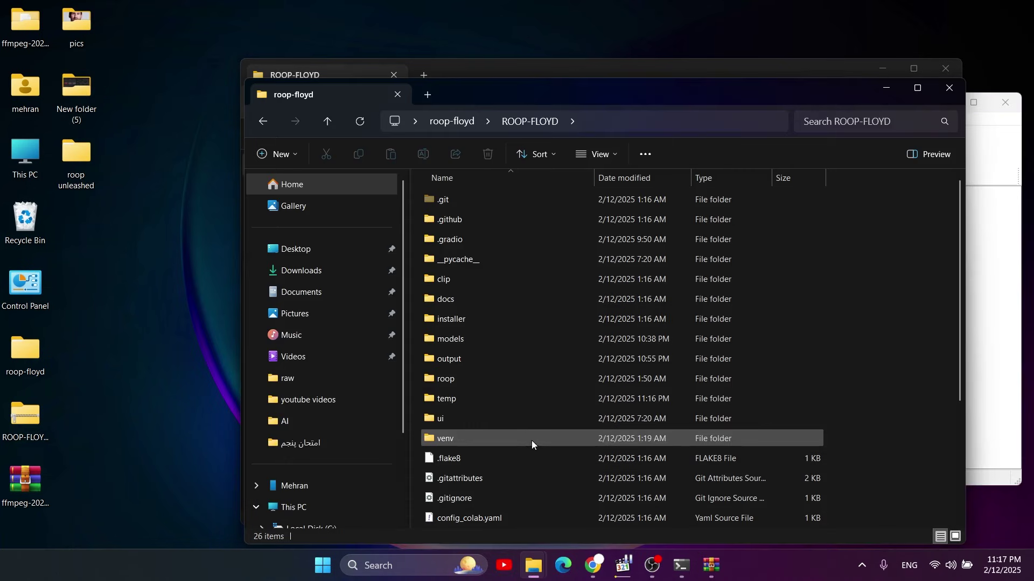
mouse_move(460, 338)
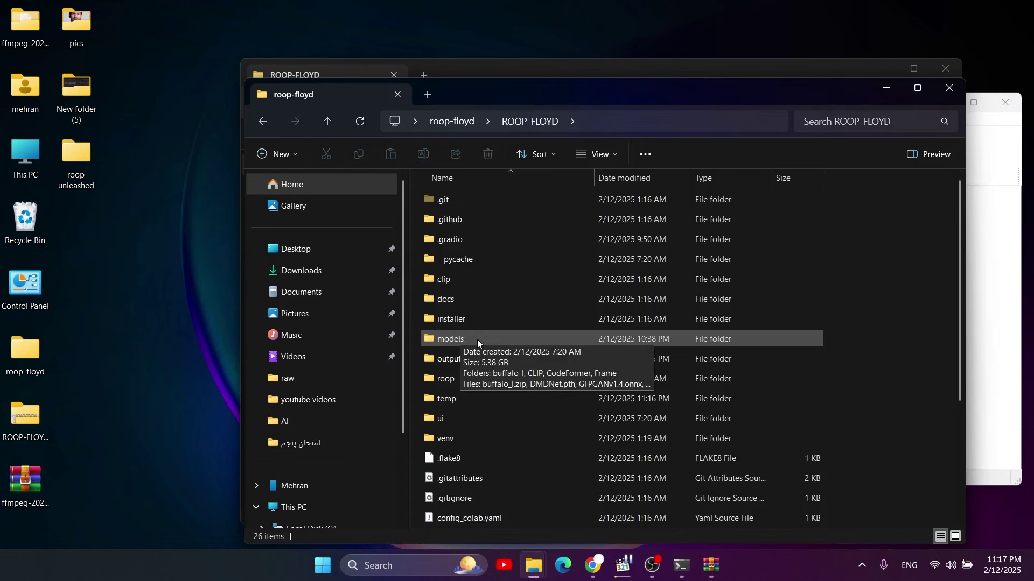
scroll(477, 339, "down", 3)
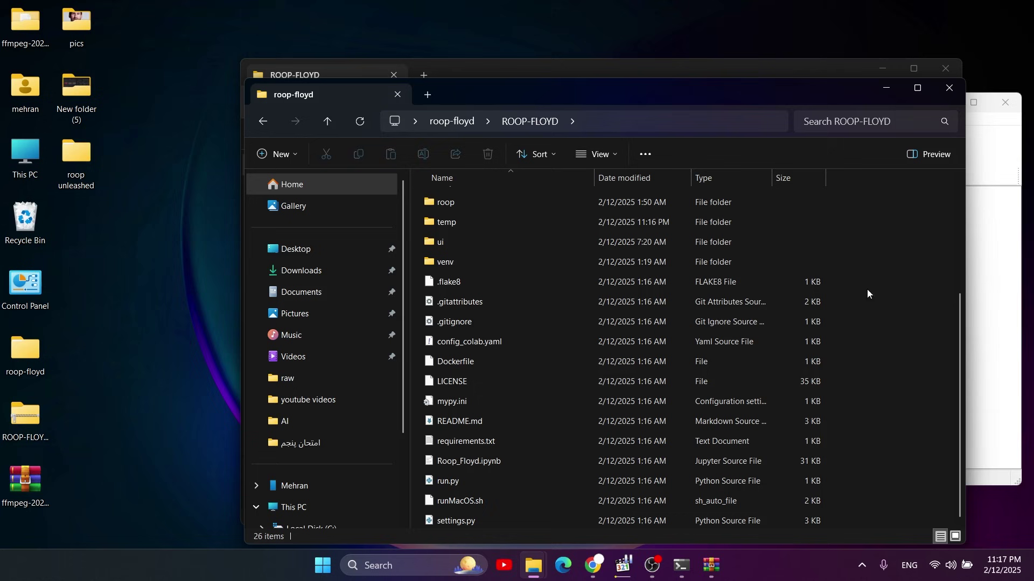
Open a command prompt in the roop-floyd\ROOP-FLOYD folder and run "conda activate myenv"
left_click(612, 120)
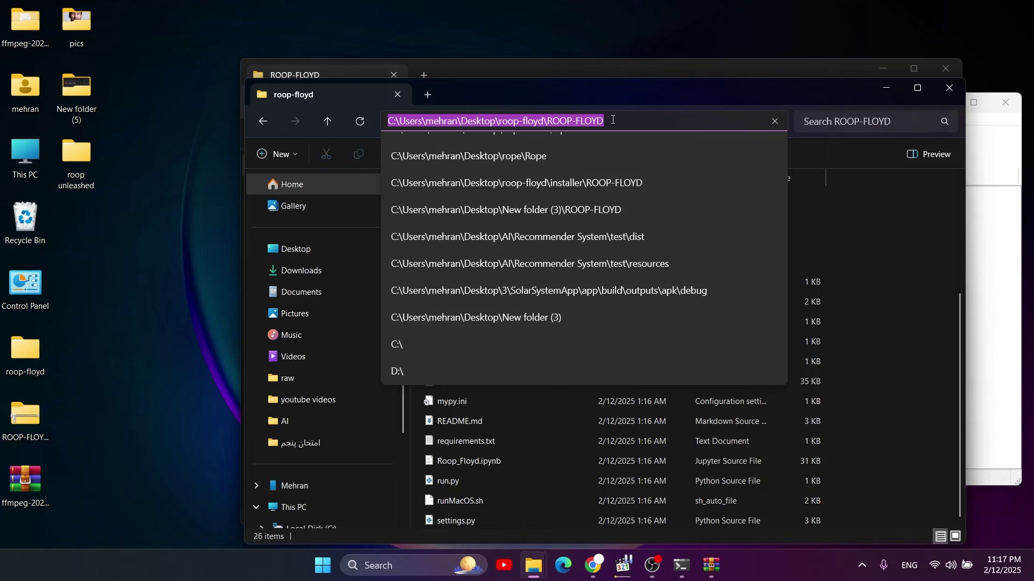
type("cmd")
key("Return")
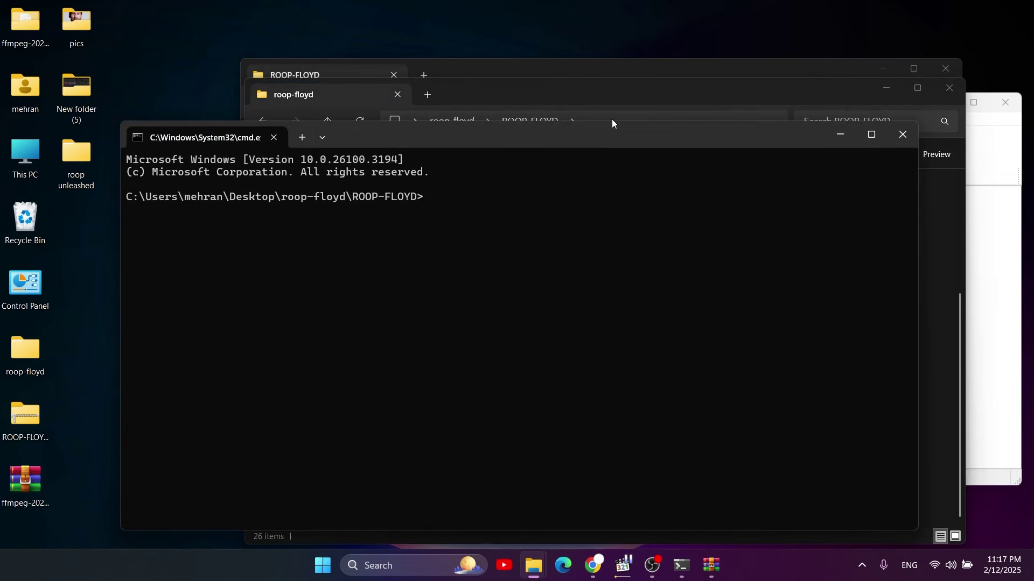
type("conda activate myenv")
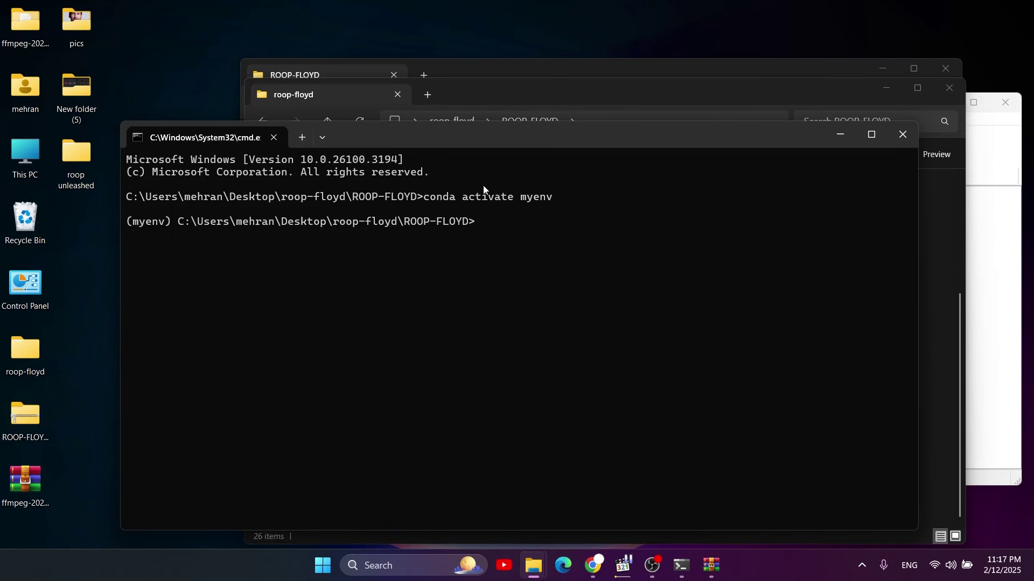
Copy "python run.py" from the Codeberg README in Chrome and run it in the command prompt with myenv active
left_click(593, 565)
left_click(148, 2)
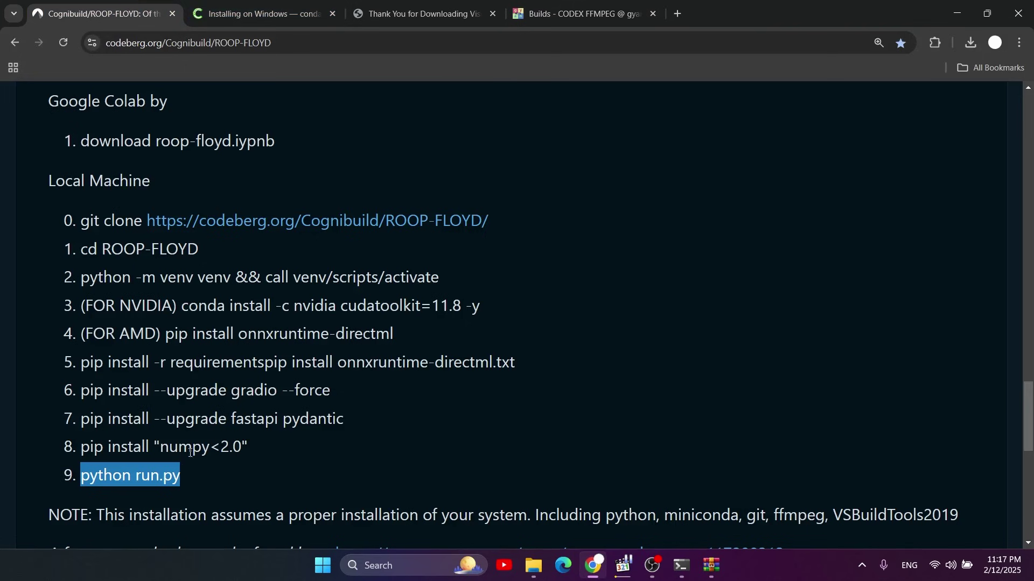
right_click(152, 474)
left_click(203, 303)
mouse_move(682, 568)
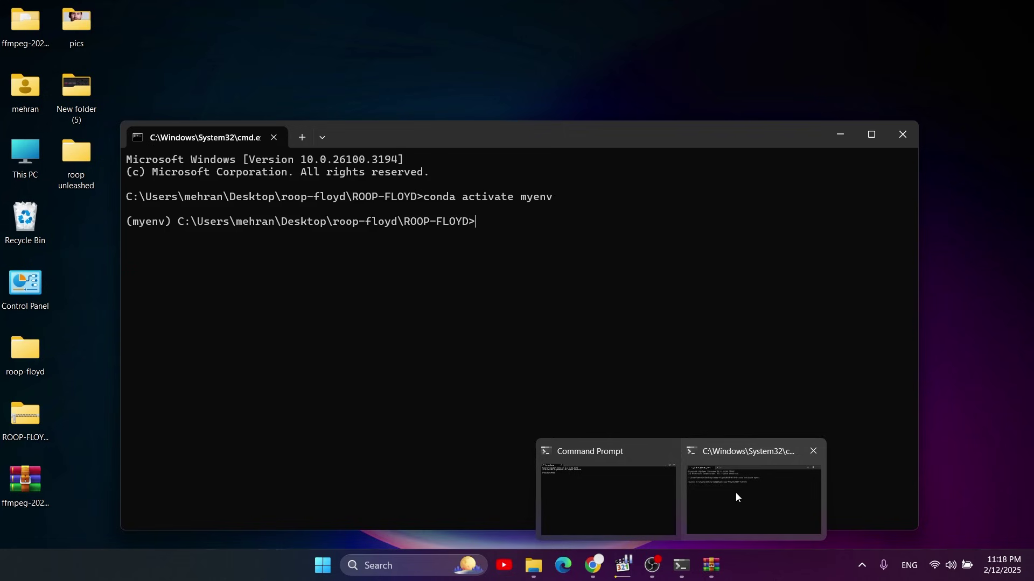
left_click(736, 493)
key("ctrl+v")
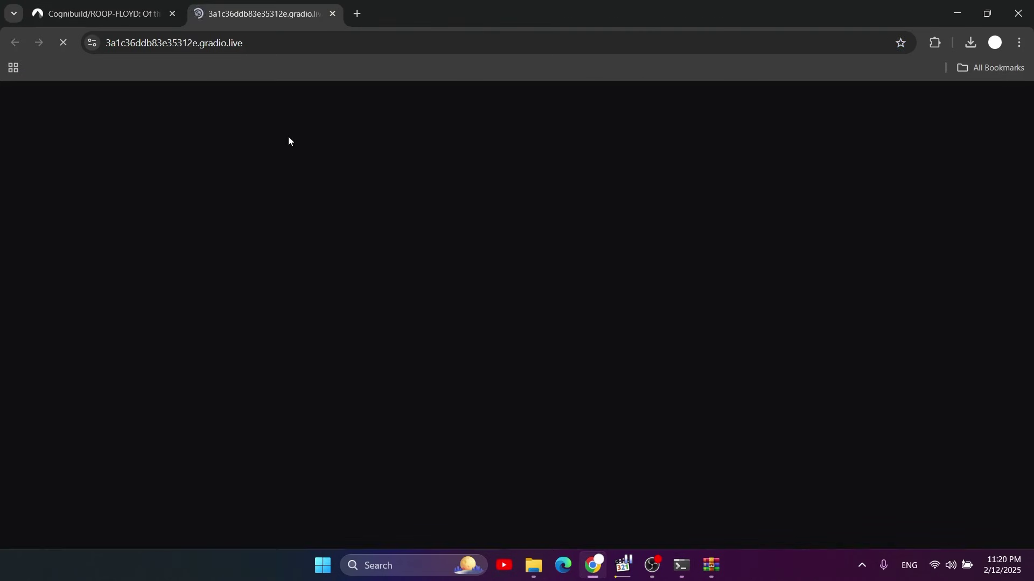
Check the command prompt running roop unleashed and return to its Gradio page in Chrome
mouse_move(681, 565)
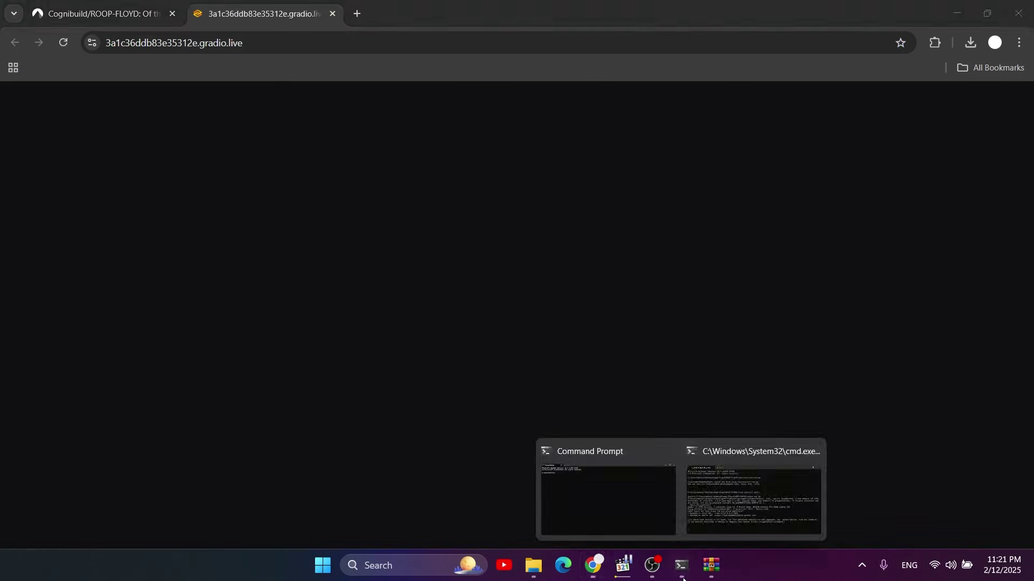
left_click(753, 490)
left_click_drag(320, 51, 490, 118)
key("alt+Tab")
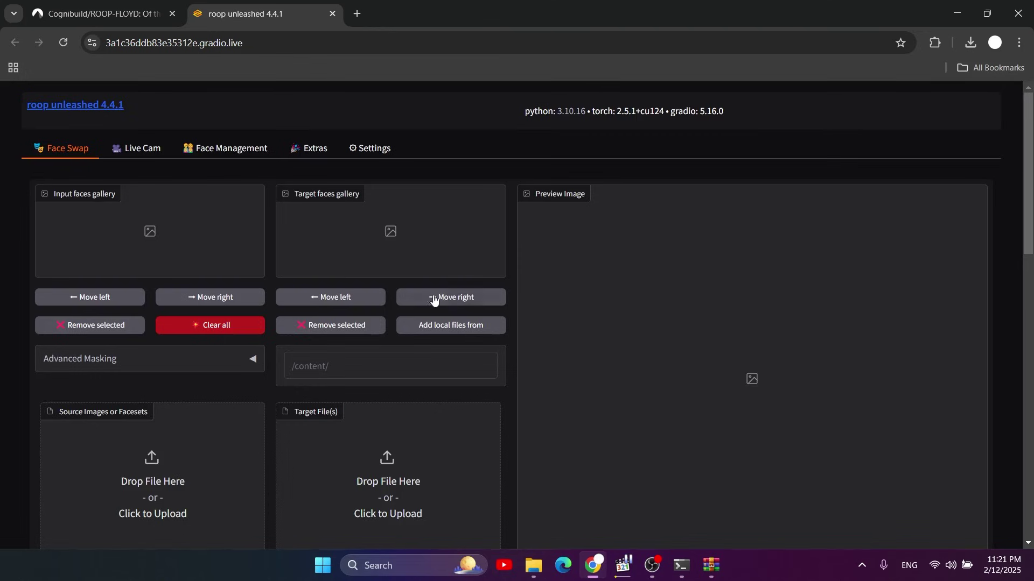
Upload images.png from the Desktop pics folder as the source image and MESSI.jpg as the target file
scroll(389, 290, "down", 3)
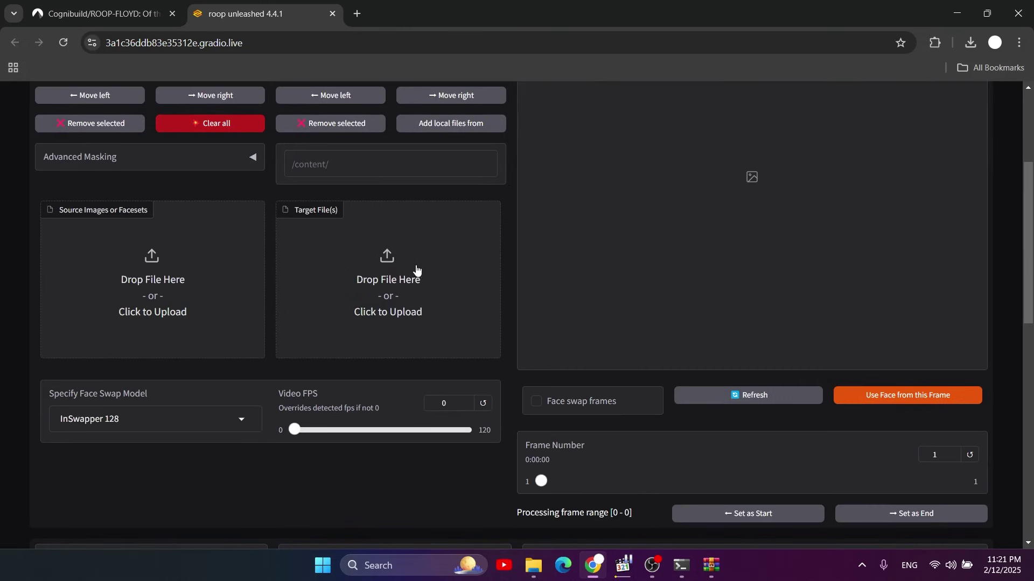
scroll(418, 274, "down", 2)
scroll(394, 279, "up", 5)
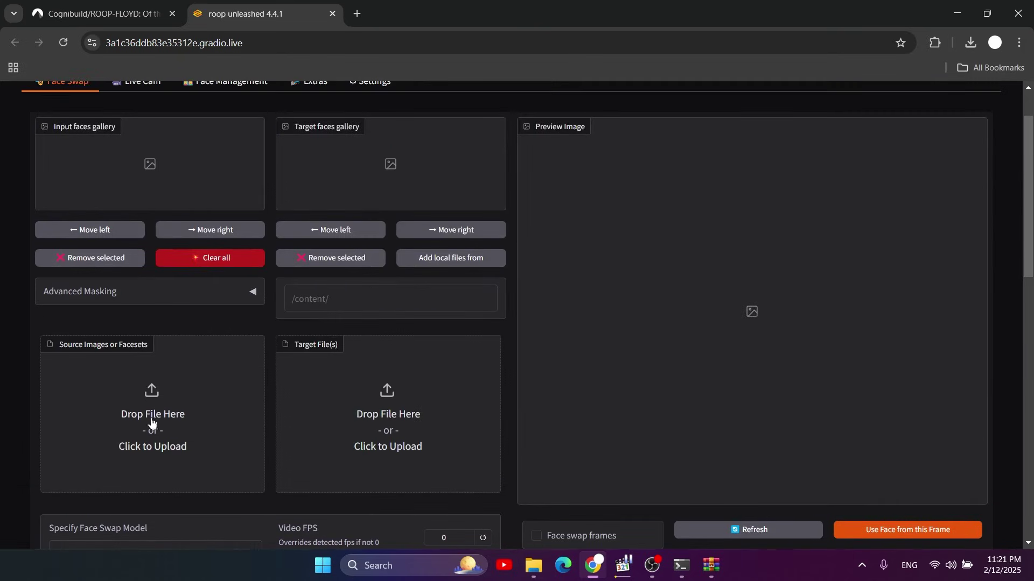
left_click(177, 399)
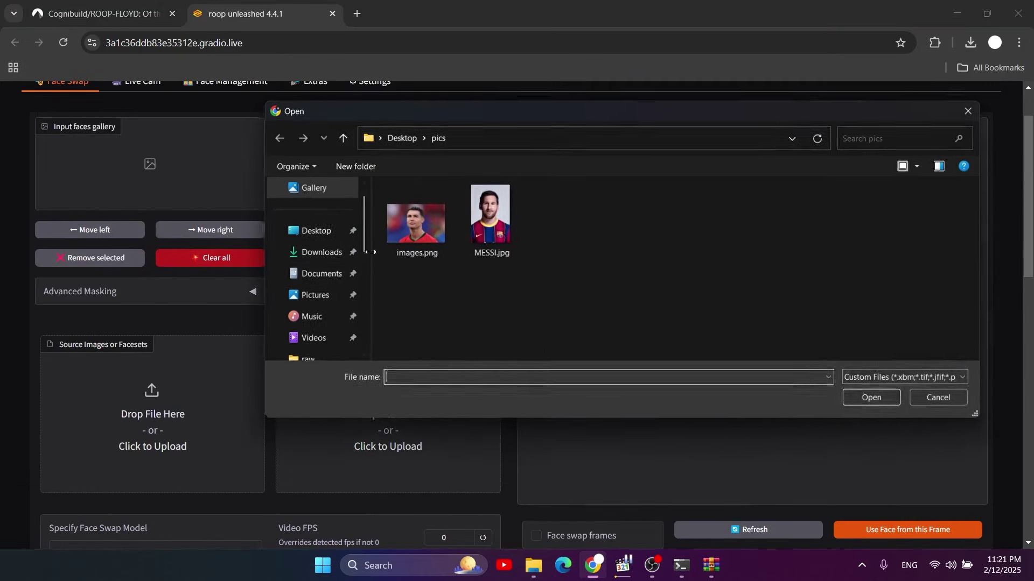
double_click(437, 232)
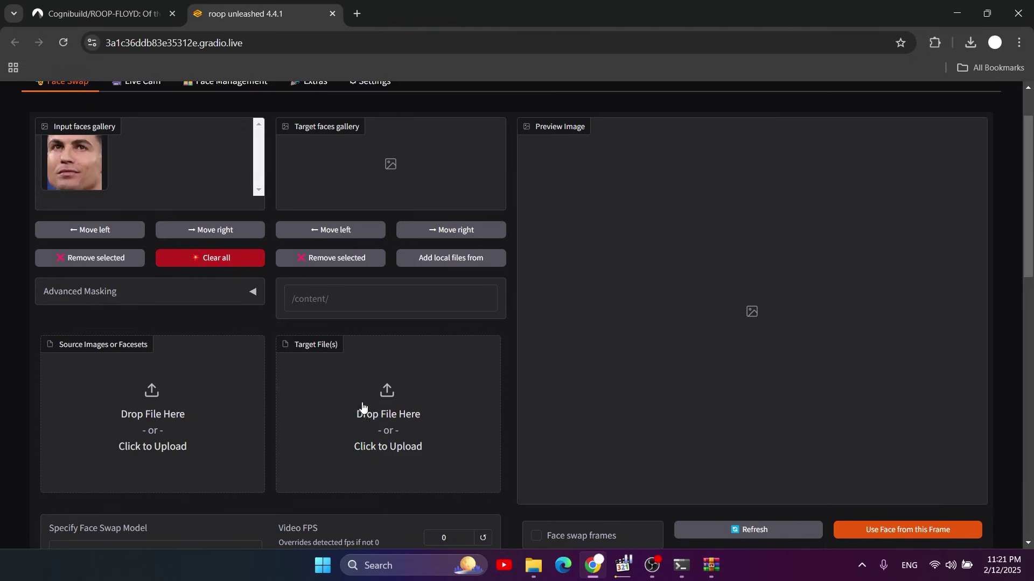
left_click(417, 406)
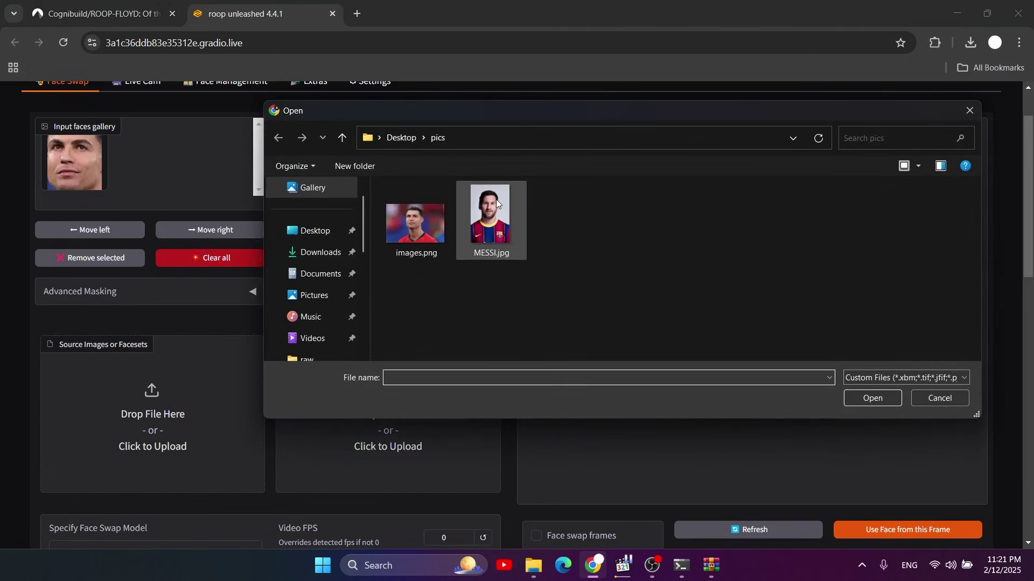
double_click(496, 199)
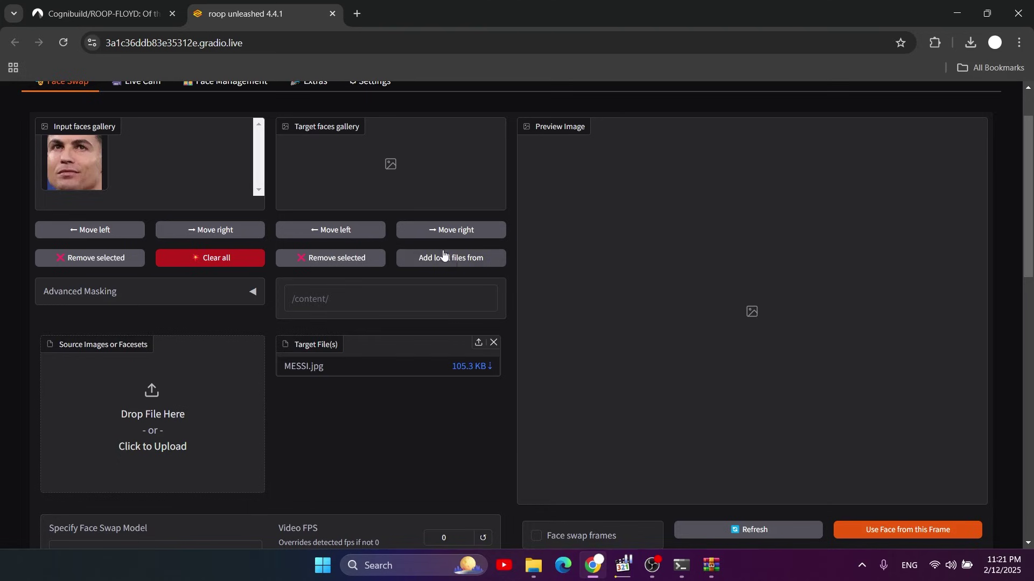
Set post-processing to Codeformer and start the face swap
scroll(392, 235, "down", 5)
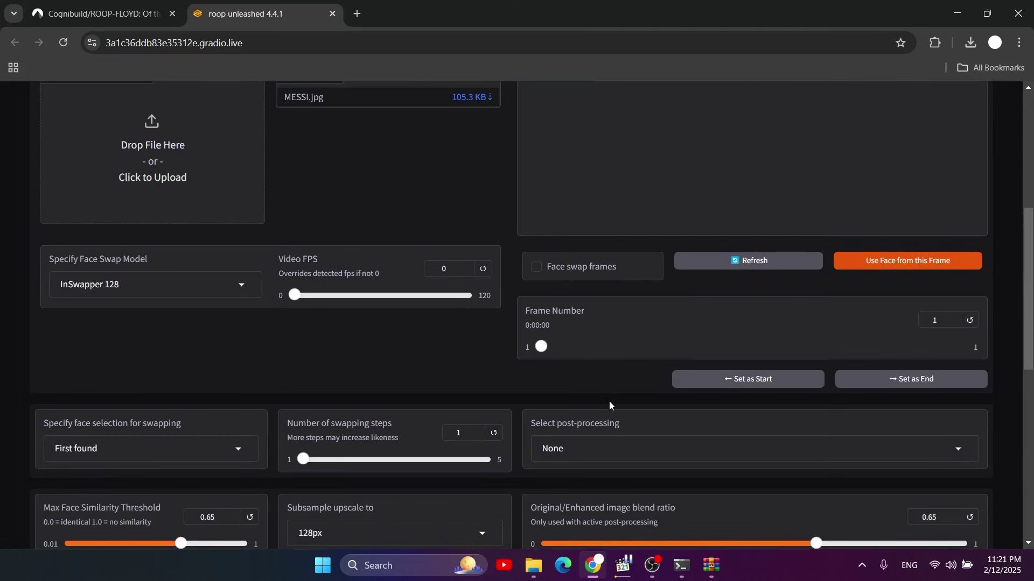
scroll(609, 401, "down", 2)
left_click(621, 303)
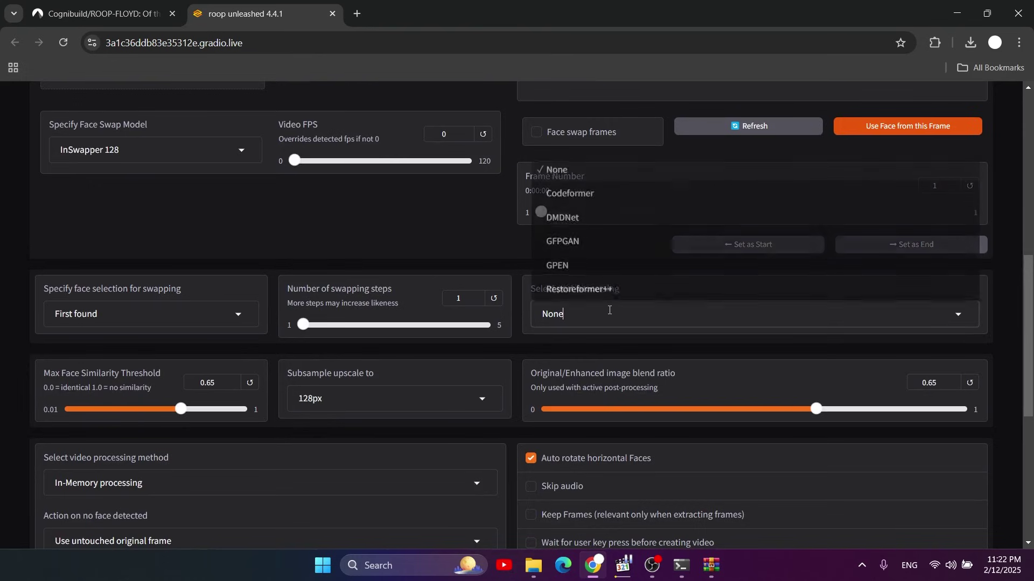
left_click(593, 193)
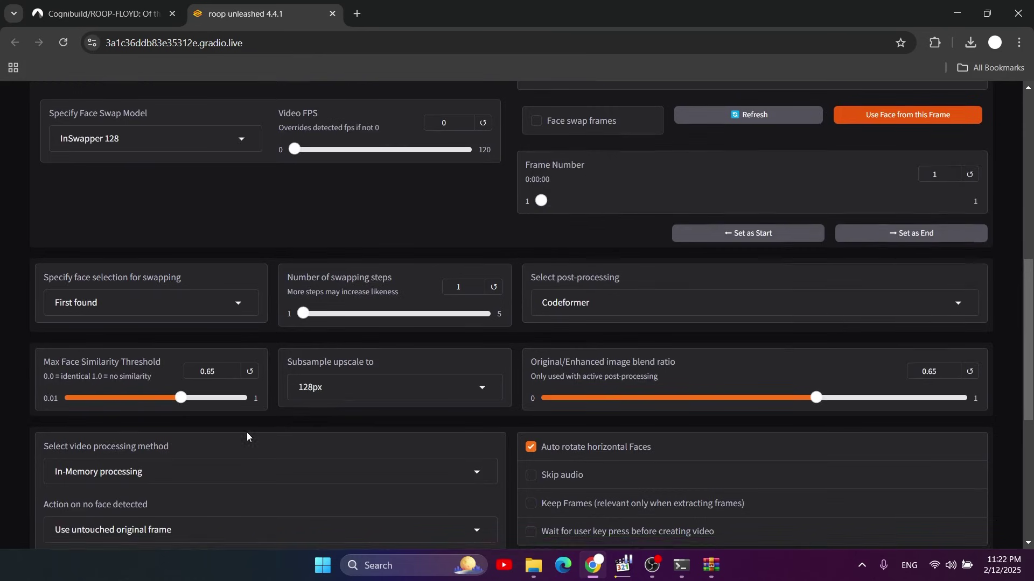
scroll(247, 432, "down", 6)
left_click(185, 289)
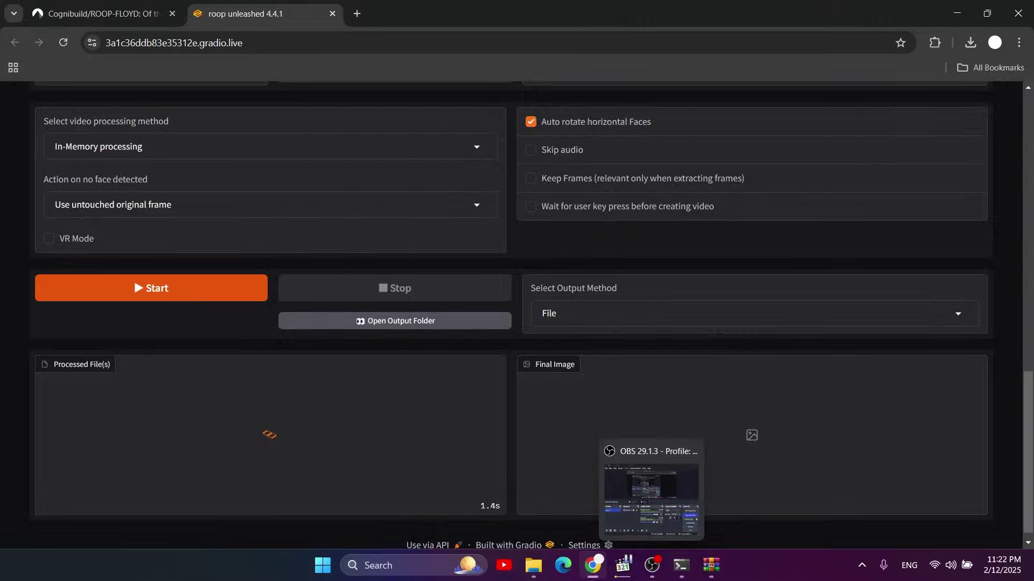
Check the processing log in the roop unleashed command prompt and return to the Gradio page in Chrome
mouse_move(681, 565)
left_click(754, 484)
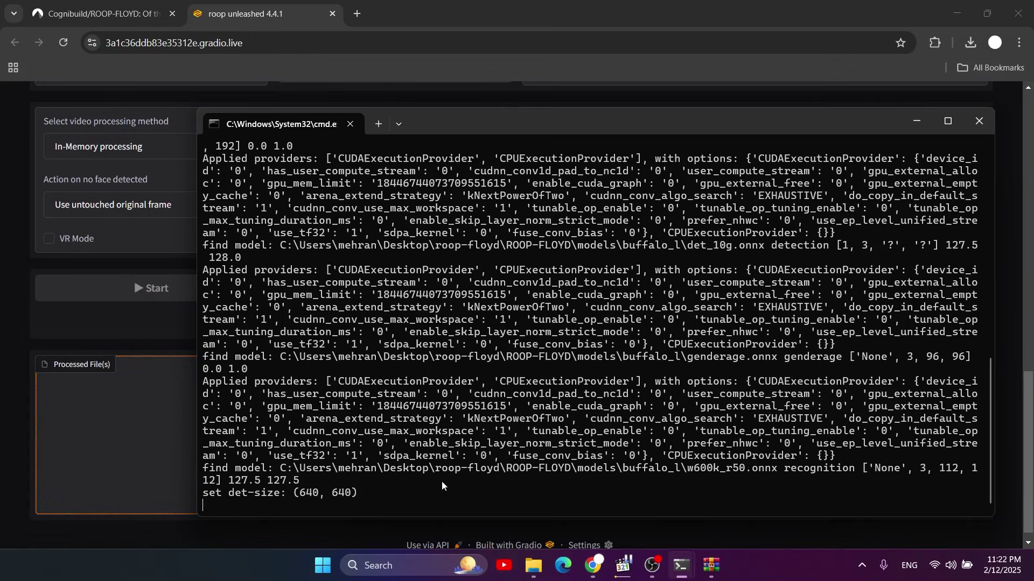
scroll(396, 483, "up", 5)
scroll(395, 483, "down", 5)
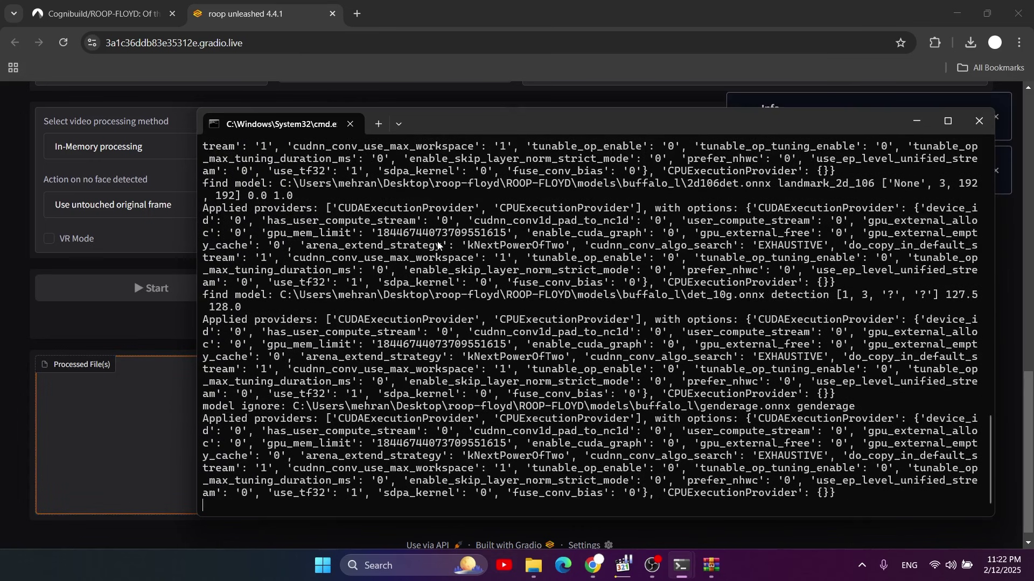
left_click(592, 565)
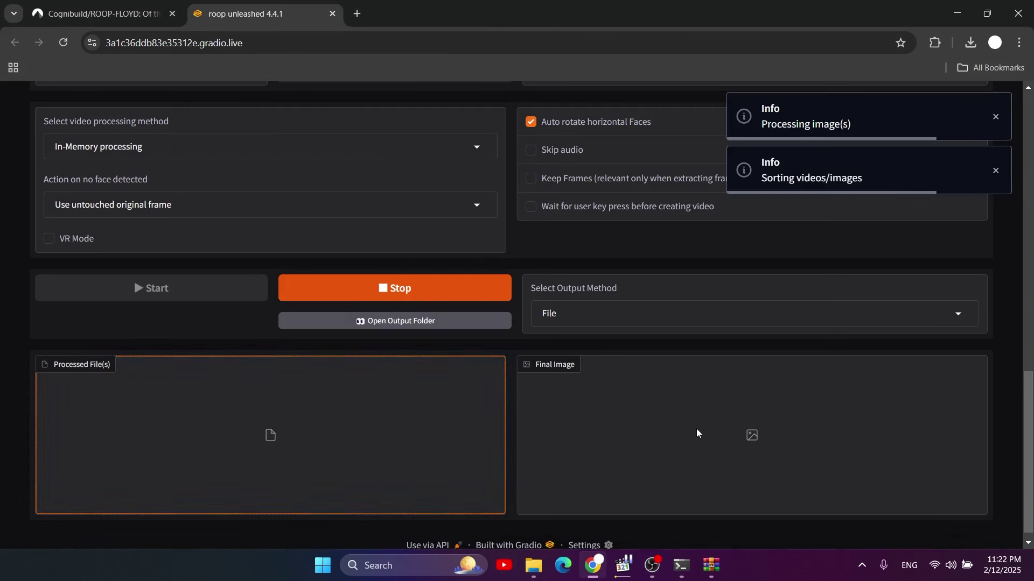
Examine the processed file and final image of the face swap and compare them with the original target preview
scroll(803, 106, "up", 2)
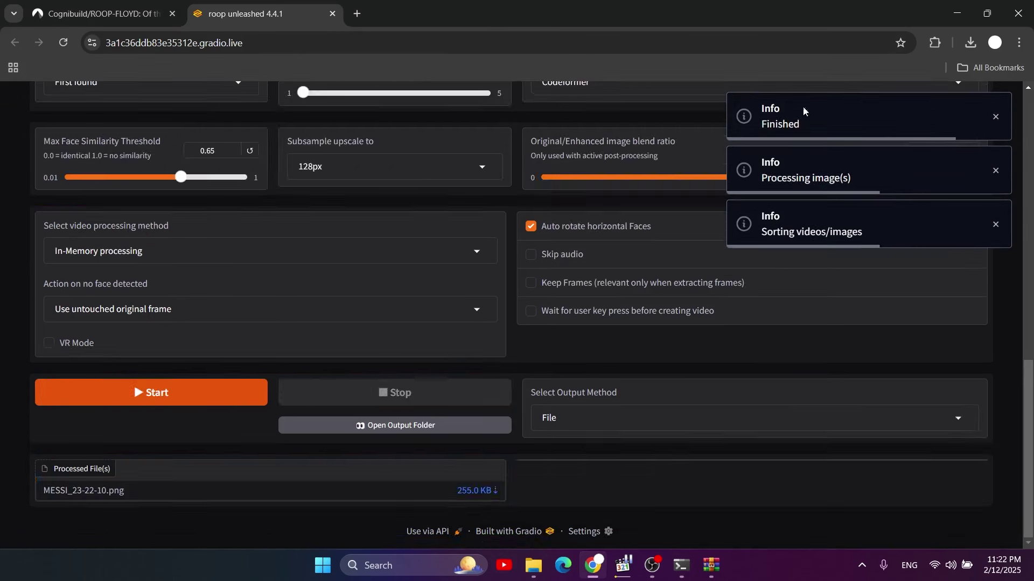
scroll(646, 334, "down", 3)
scroll(816, 327, "down", 2)
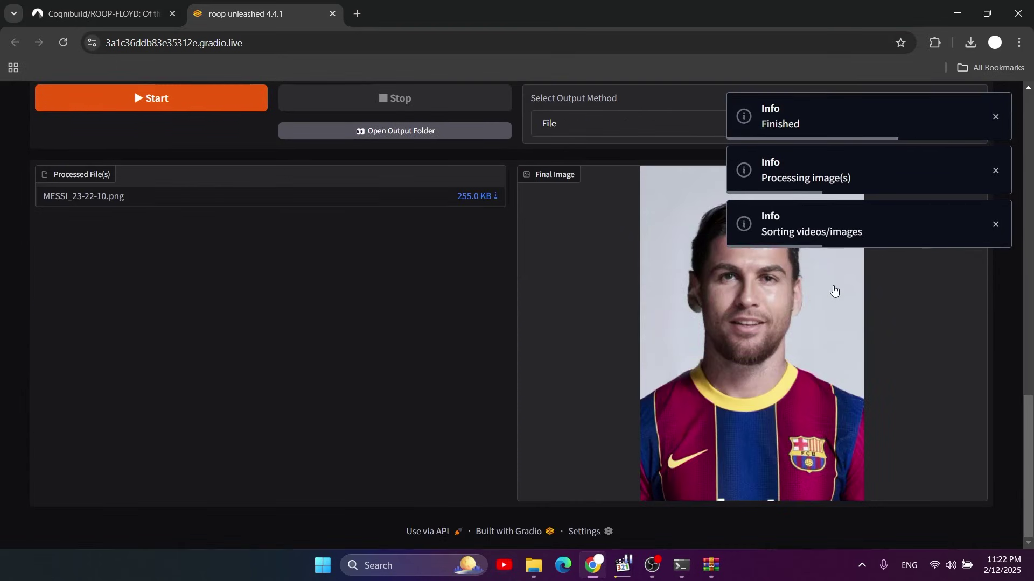
scroll(834, 291, "up", 1)
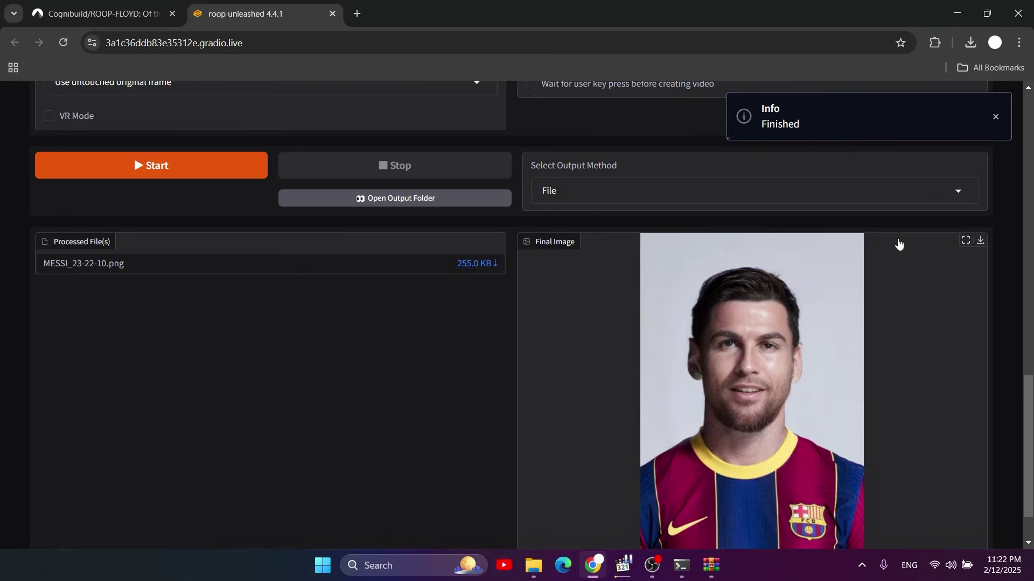
scroll(795, 243, "up", 6)
scroll(795, 243, "up", 10)
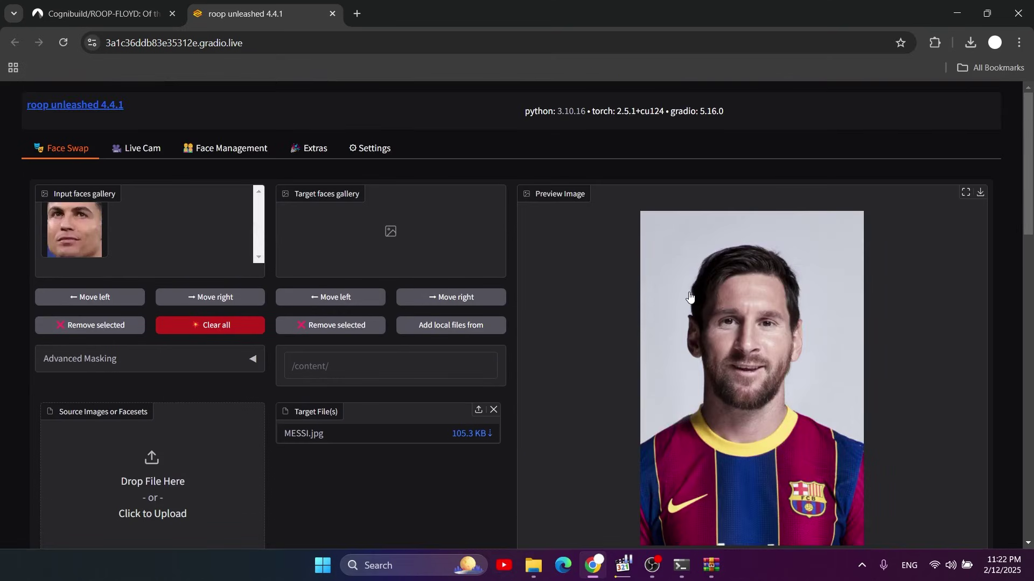